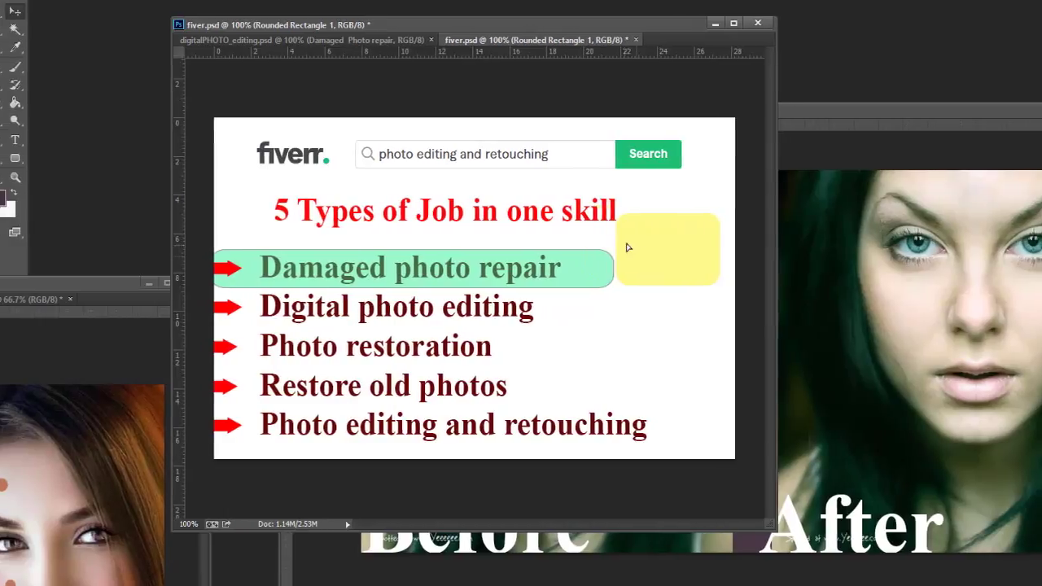
- Move the yellow rounded rectangle over the fiverr logo and on to the slide's right edge beside the job list
left_click_drag(575, 249, 292, 208)
left_click_drag(378, 208, 307, 171)
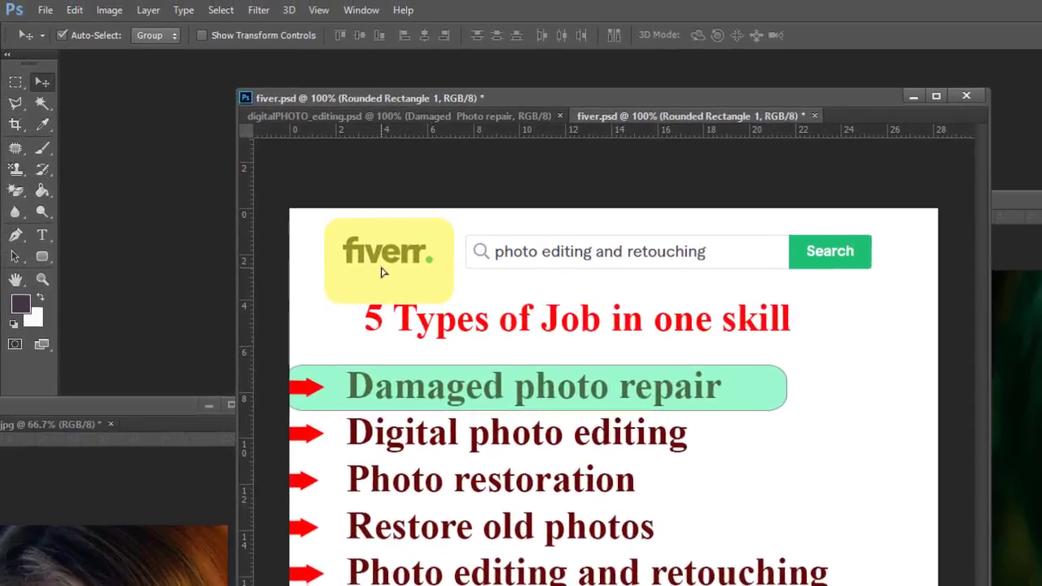
left_click_drag(404, 279, 924, 448)
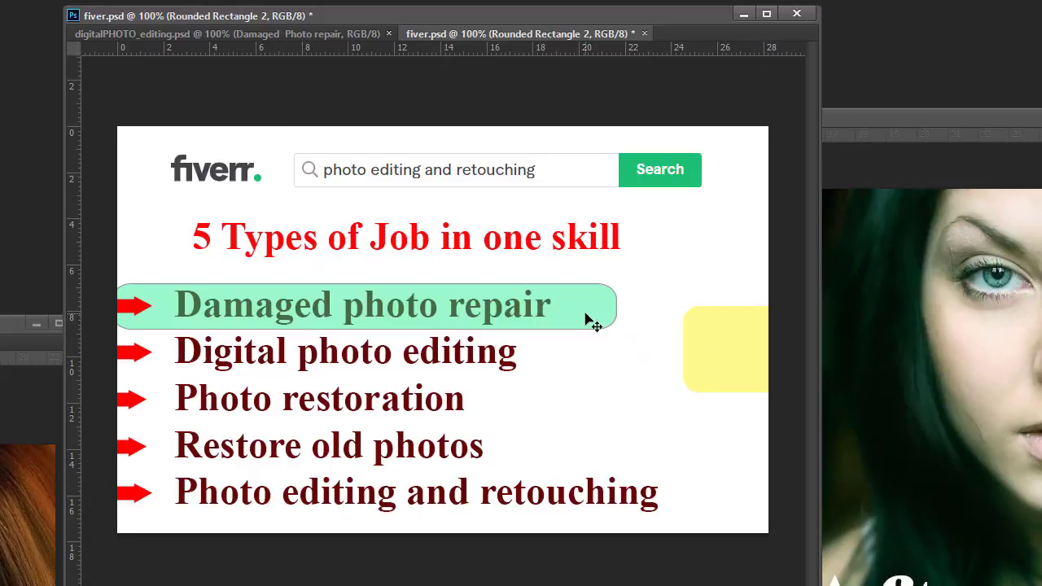
- Move the green highlight bar down the job list until it covers the "Photo editing and retouching" line
left_click_drag(591, 322, 575, 413)
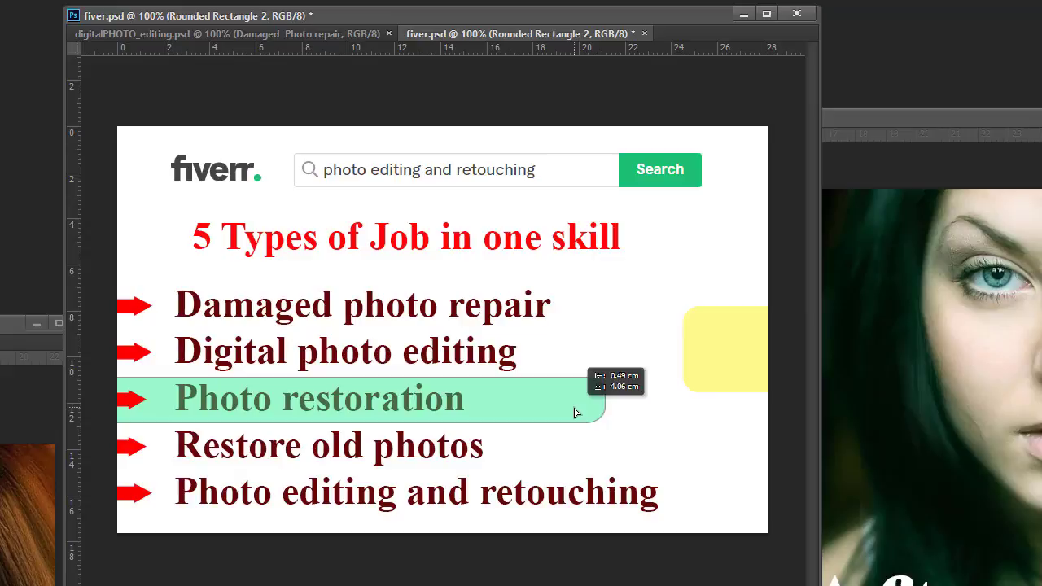
mouse_move(575, 413)
left_mouse_down()
mouse_move(578, 464)
mouse_move(627, 516)
mouse_move(658, 523)
mouse_move(639, 493)
mouse_move(628, 495)
left_mouse_up()
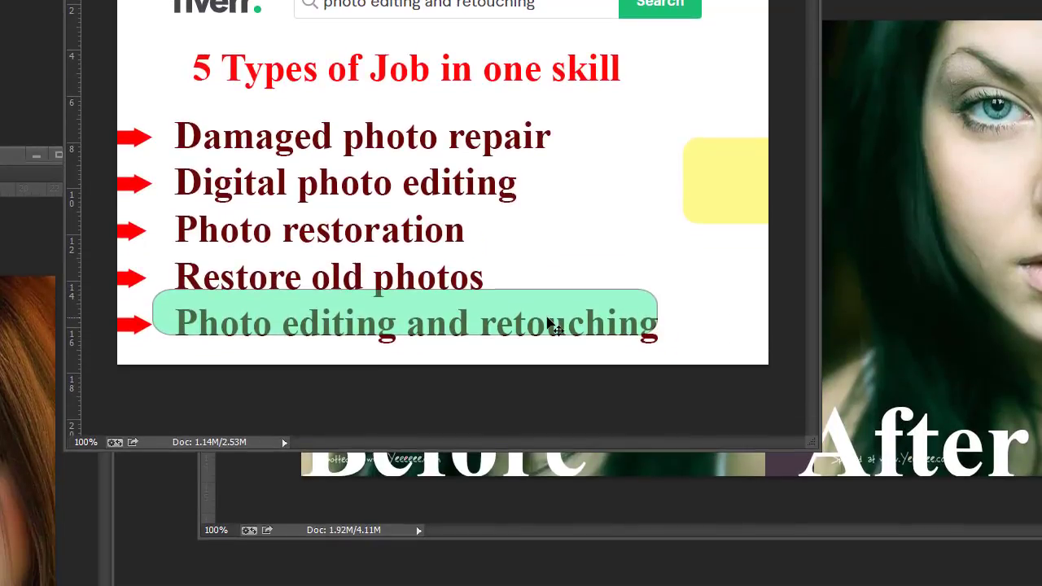
left_click_drag(551, 493, 570, 503)
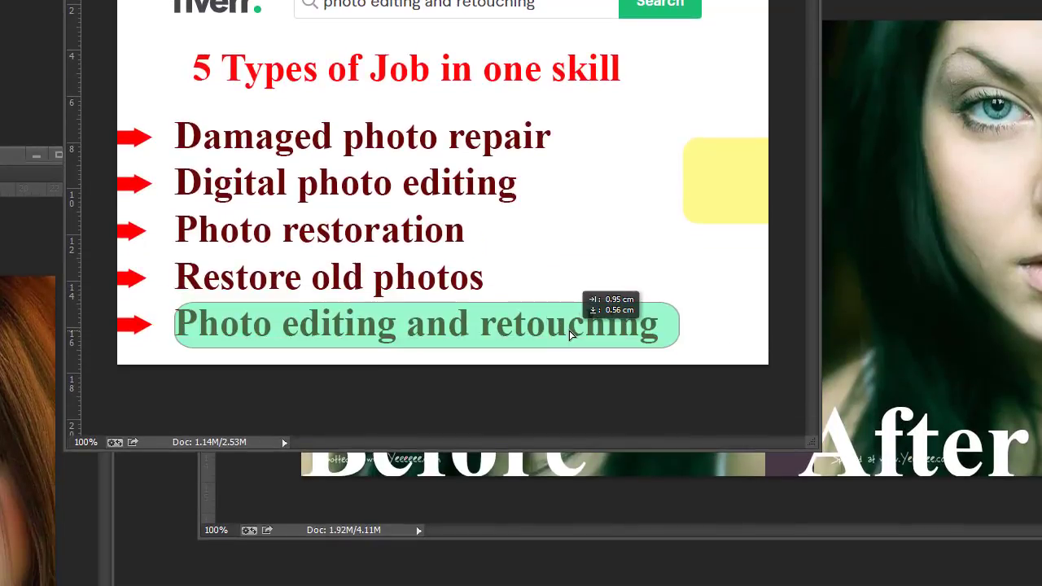
left_click_drag(570, 334, 567, 333)
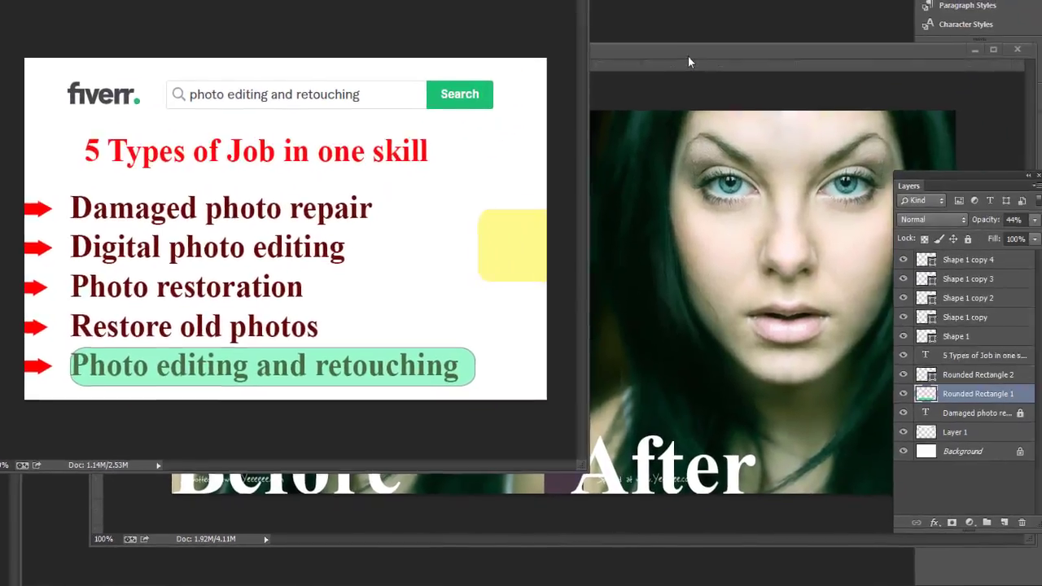
- View the before/after portrait in digital photo ed 002.psd and the damaged photo repair example in digitalPHOTO_editing.psd
left_click(686, 56)
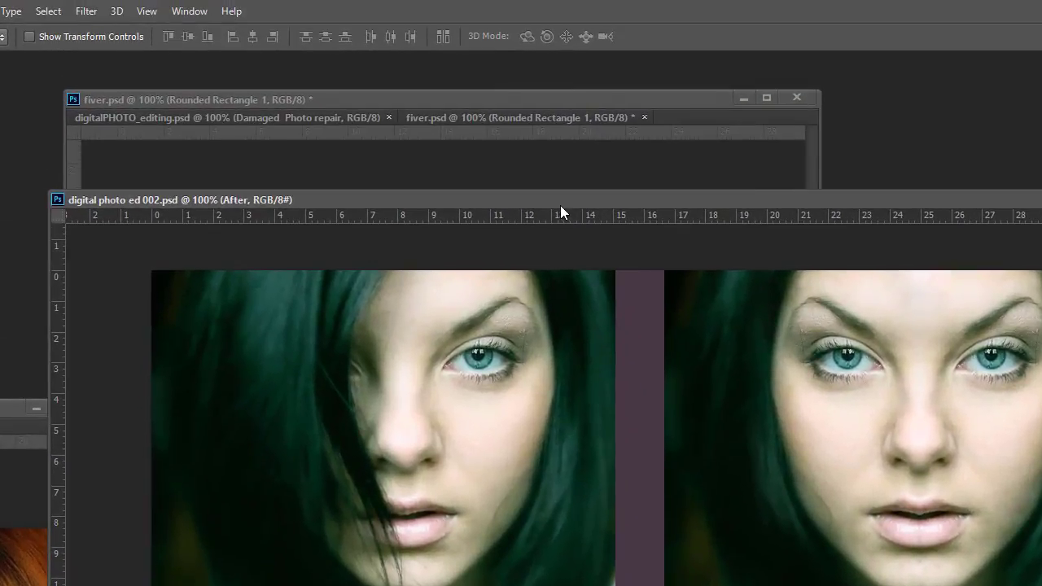
left_click_drag(548, 178, 558, 214)
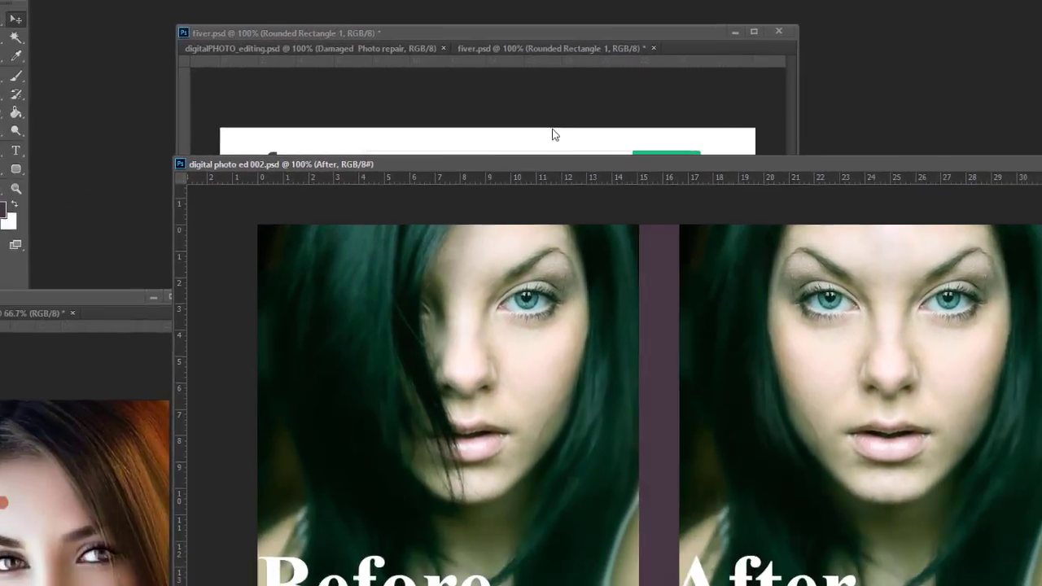
left_click(552, 135)
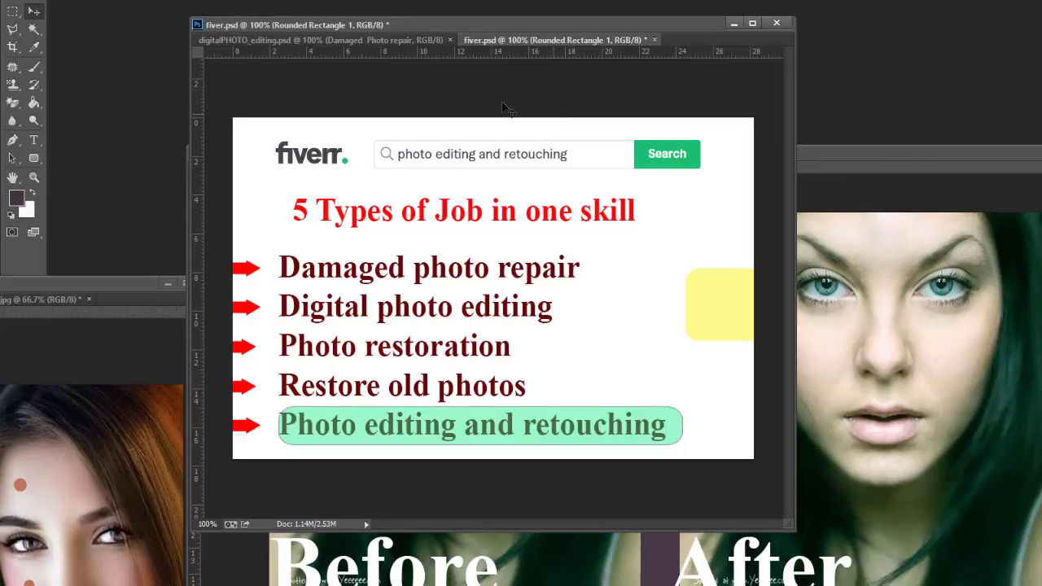
left_click(401, 39)
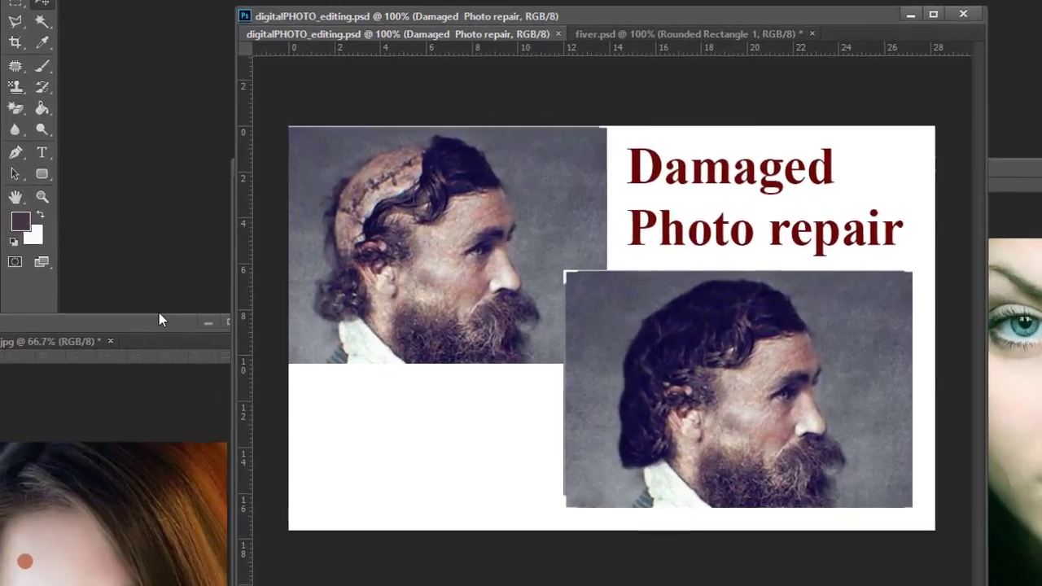
- Bring the wom.jpg document window forward, show the mosque photo 1 (66).jpg, and move its window aside
left_click_drag(130, 293, 667, 157)
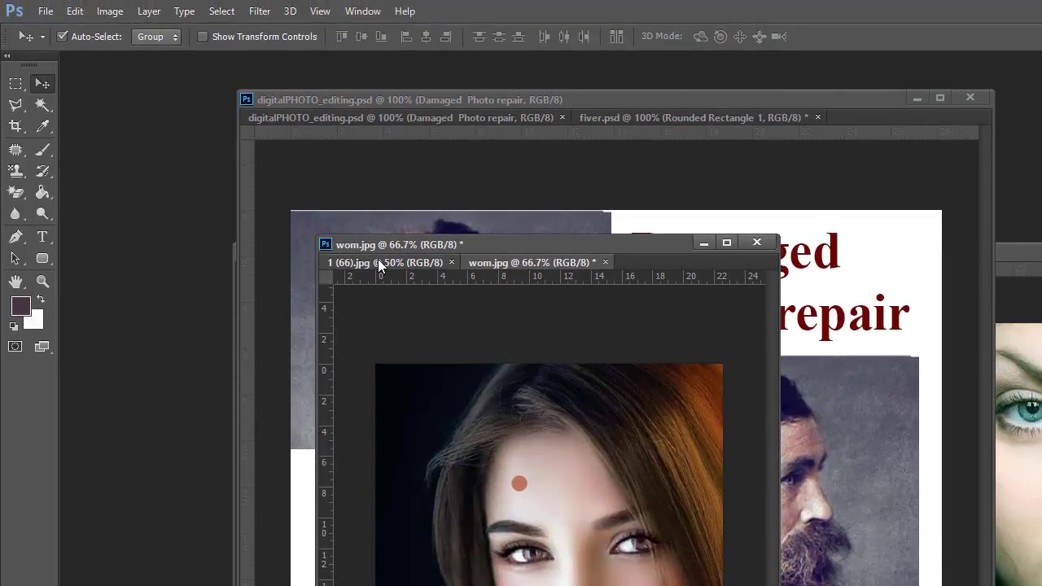
left_click(377, 262)
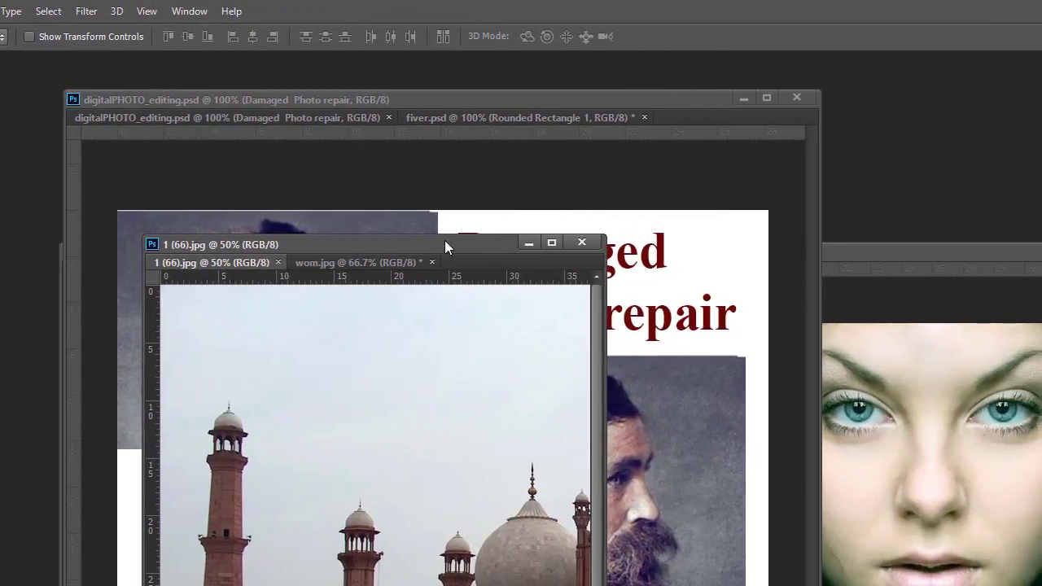
left_click_drag(444, 240, 249, 180)
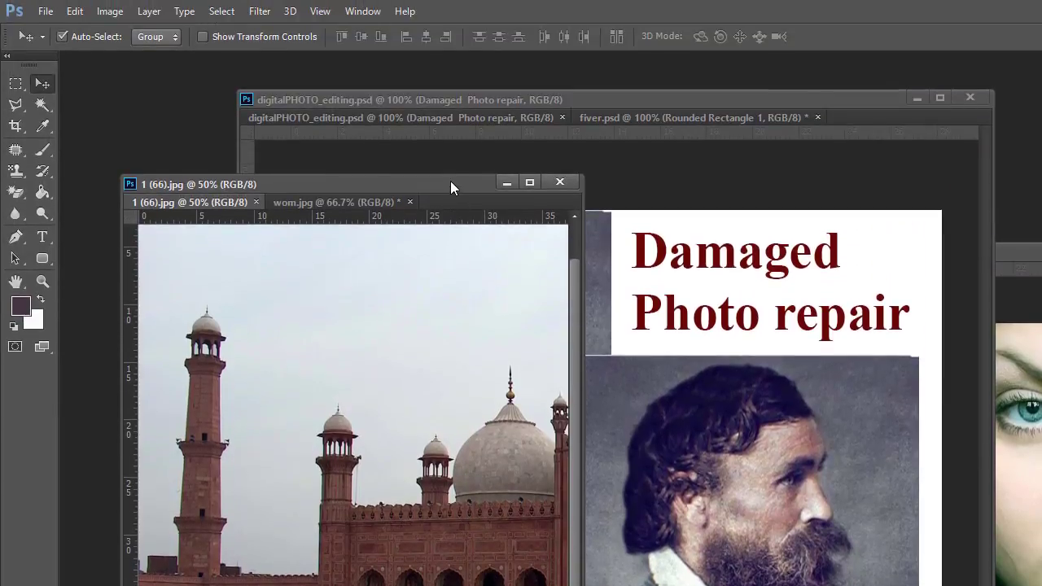
left_click_drag(450, 181, 288, 282)
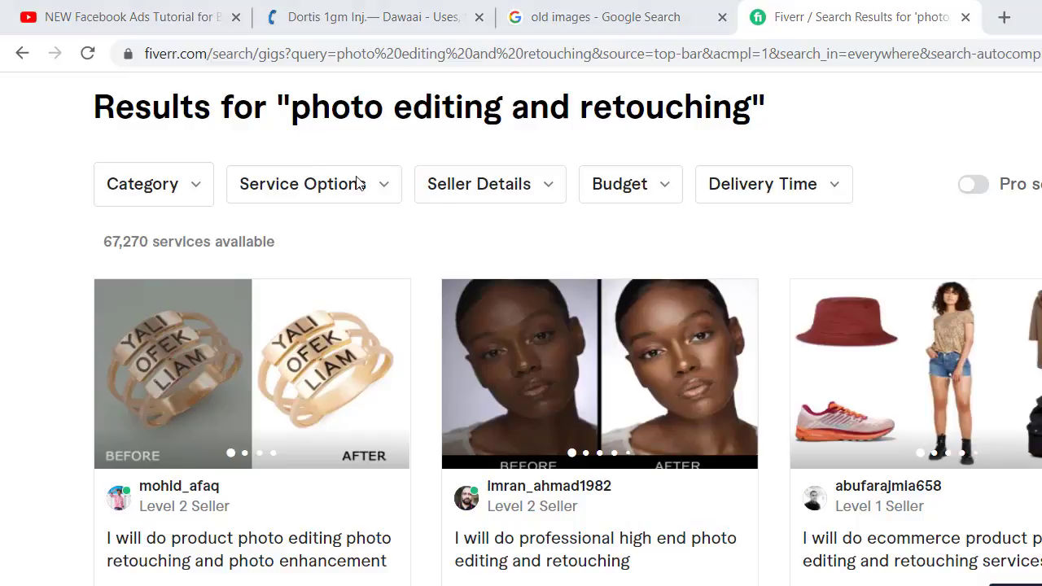
- Look through the gigs in the Fiverr search results for "photo editing and retouching" in the browser
scroll(468, 344, "up", 3)
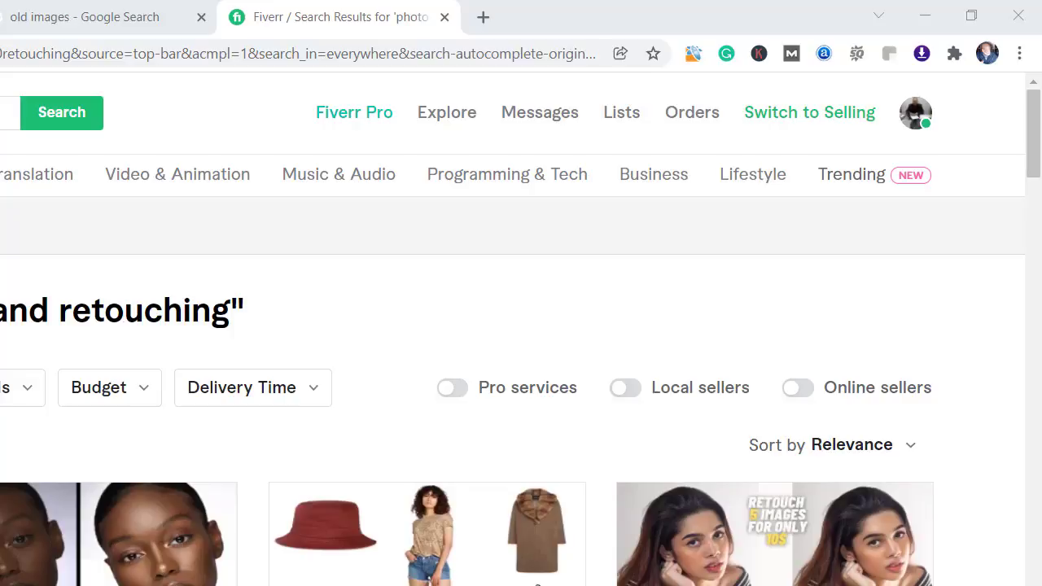
scroll(521, 339, "down", 14)
scroll(521, 338, "down", 4)
scroll(521, 339, "down", 5)
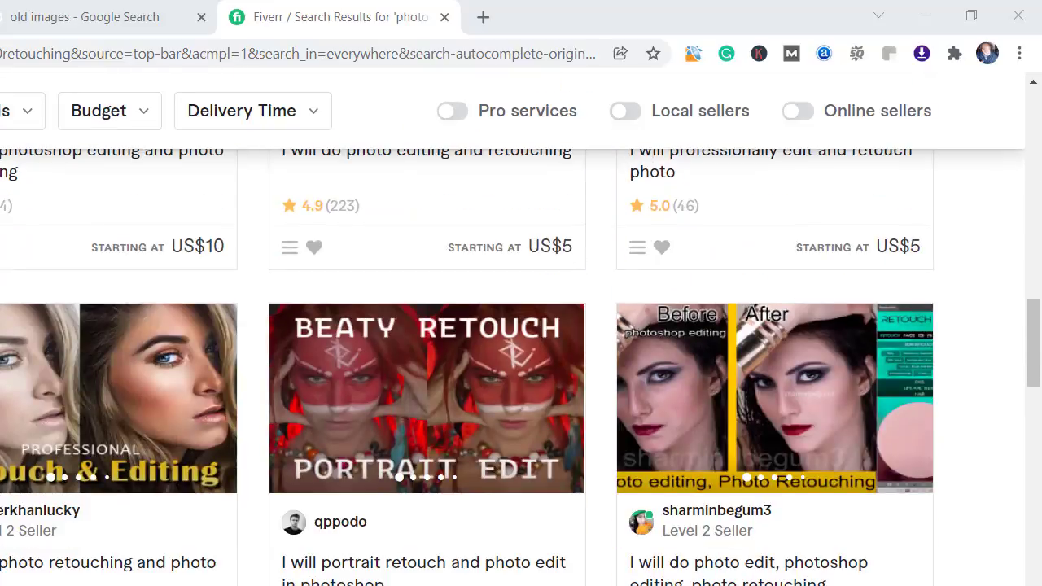
scroll(71, 510, "down", 10)
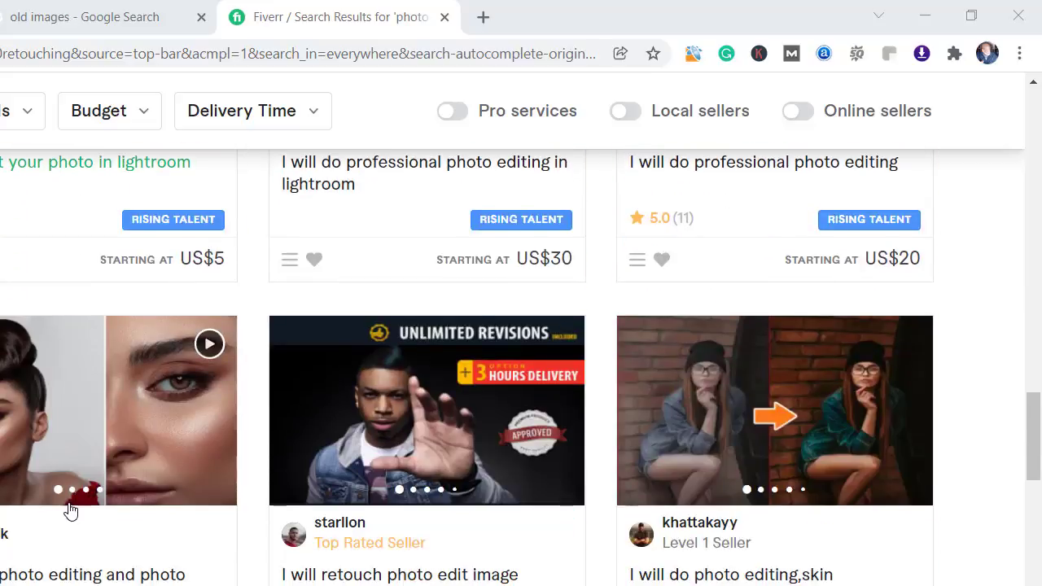
scroll(71, 510, "down", 5)
scroll(65, 510, "up", 15)
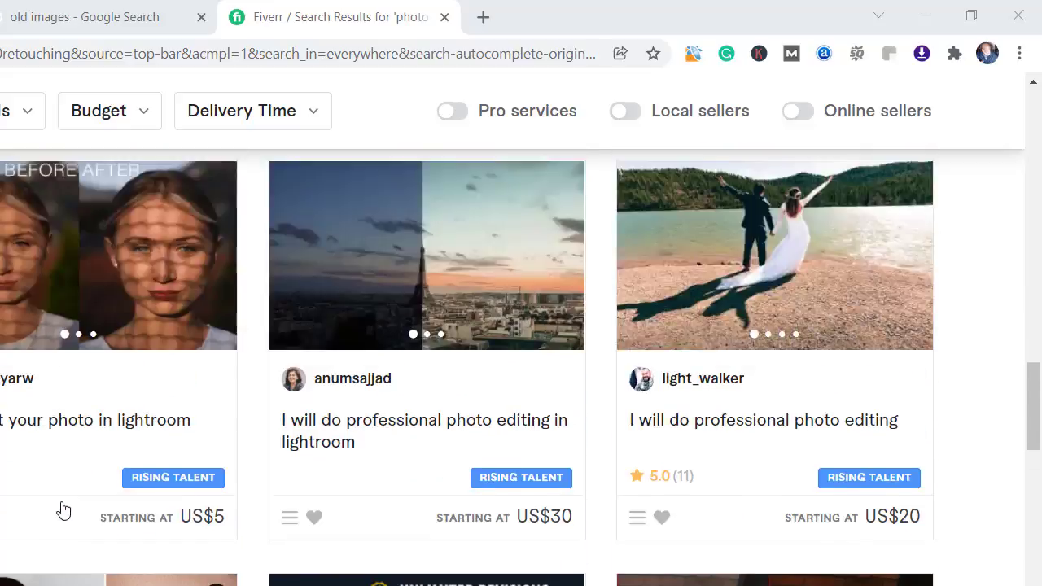
scroll(63, 510, "up", 10)
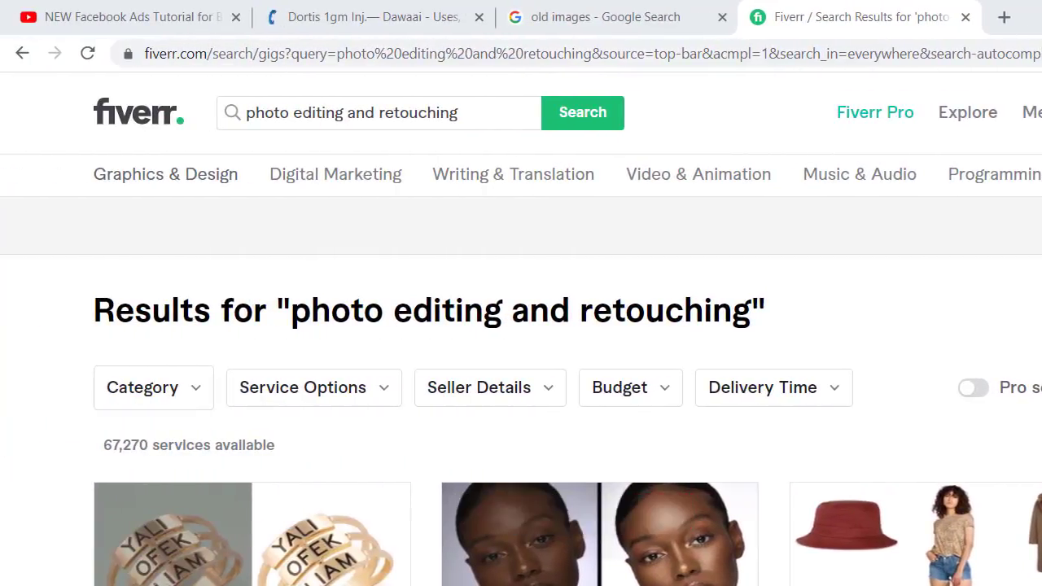
- Copy the line "damaged photo repair" from d_photo.txt in Notepad
left_click_drag(1034, 69, 890, 198)
left_click_drag(810, 258, 568, 267)
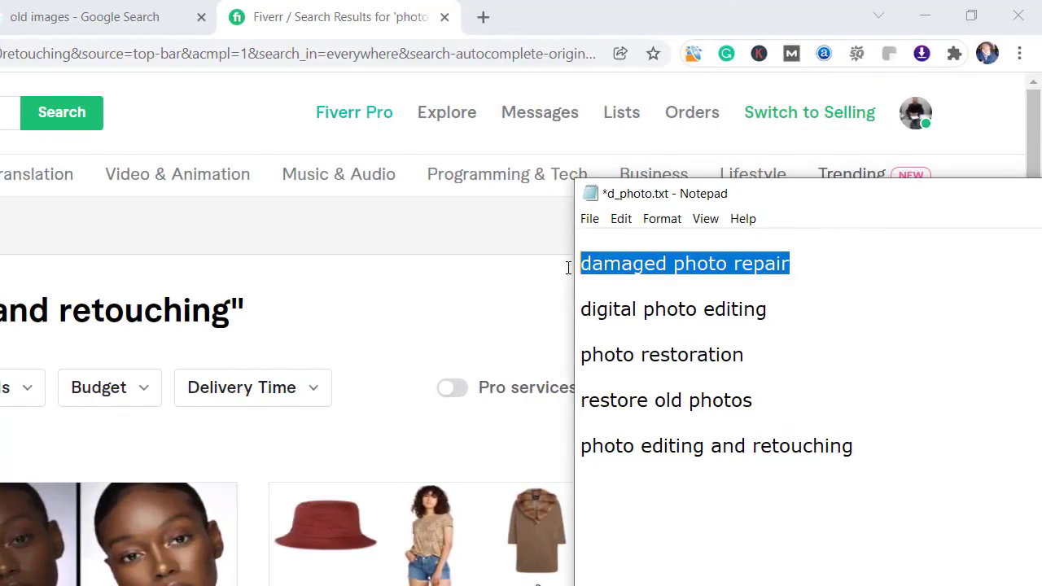
right_click(655, 266)
left_click(695, 318)
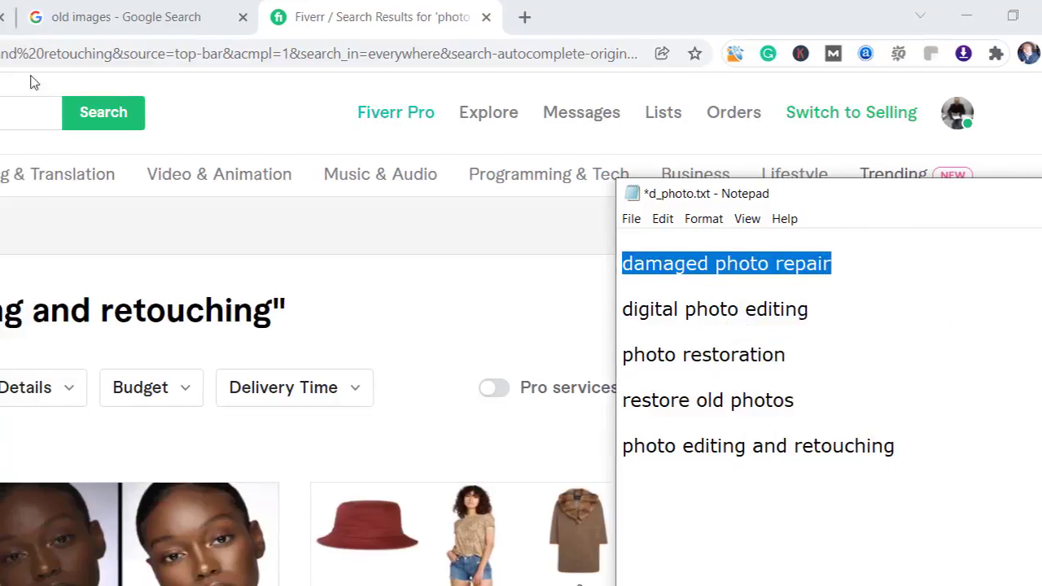
- Search Fiverr for "damaged photo repair" using the copied text, and look through the listed gigs
left_click_drag(468, 112, 226, 121)
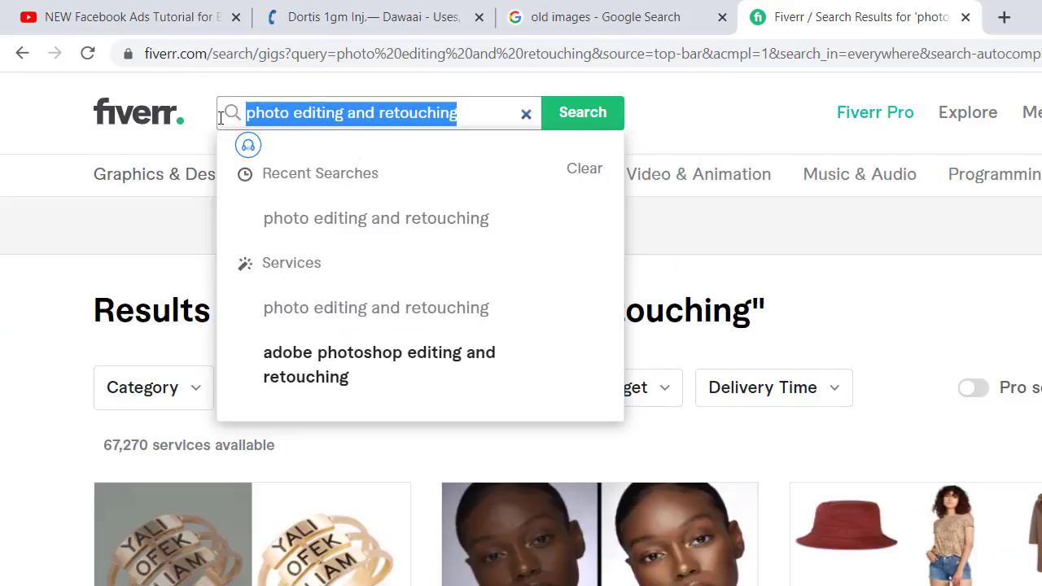
key("ctrl+v")
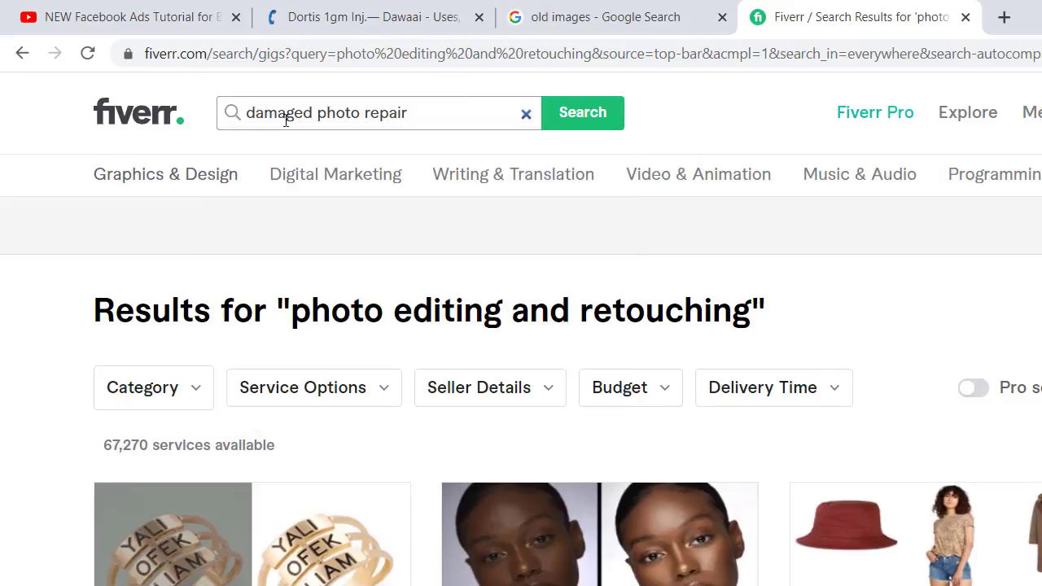
left_click(598, 114)
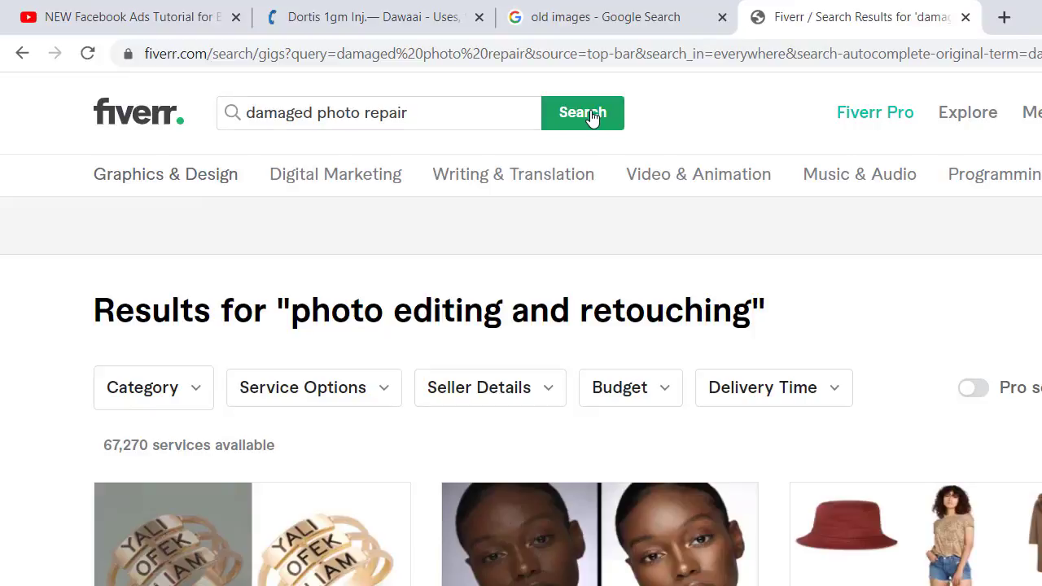
left_click(592, 118)
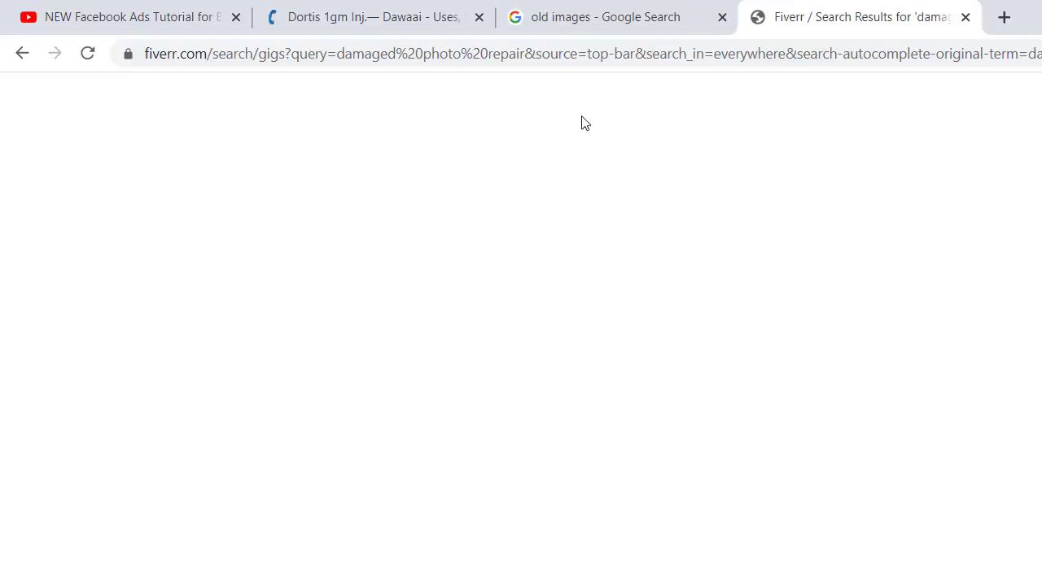
left_click(84, 61)
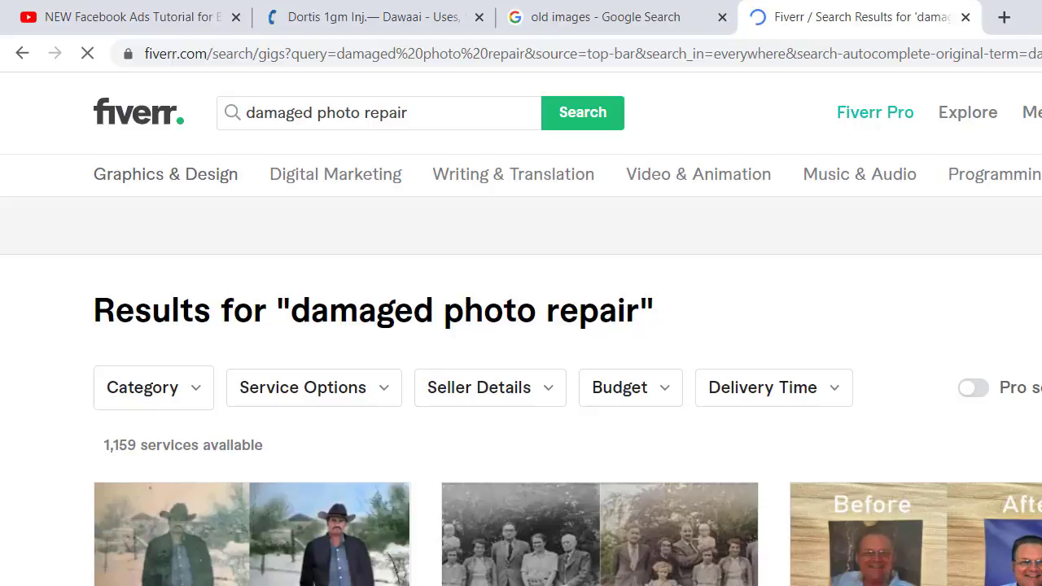
scroll(600, 552, "down", 1)
scroll(533, 493, "down", 9)
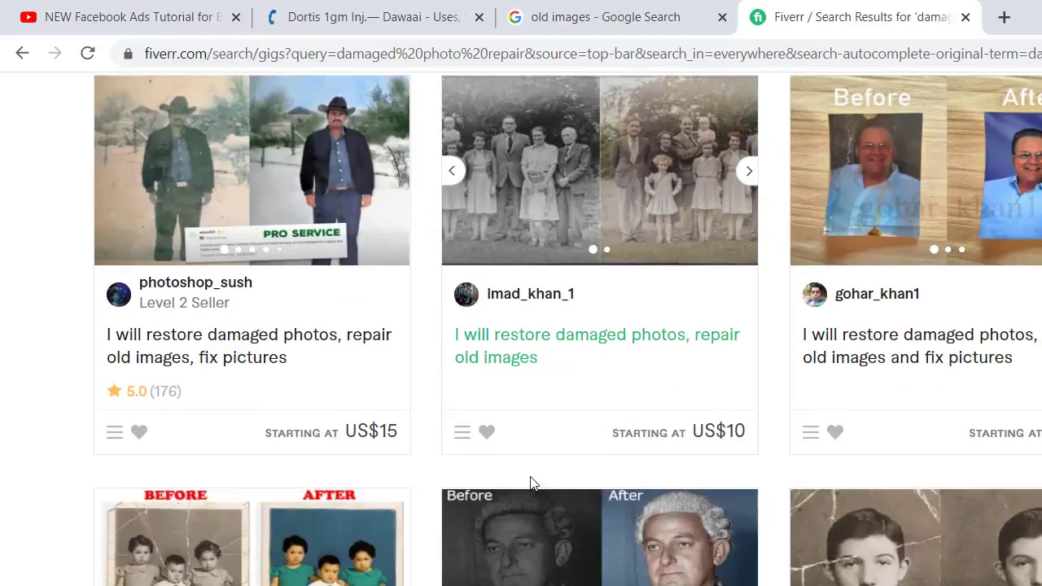
scroll(531, 480, "up", 10)
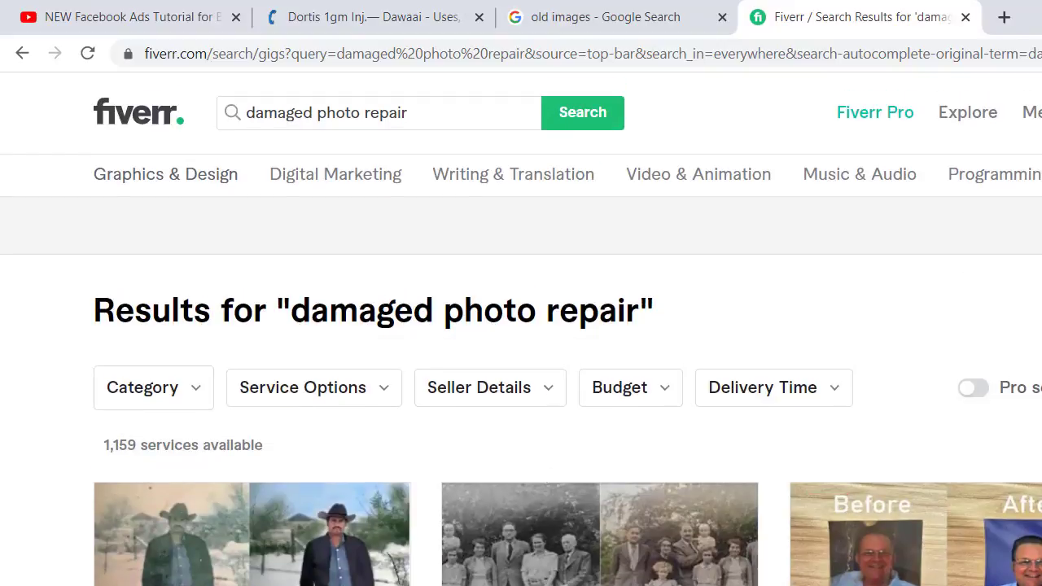
- Point out the keywords "digital photo editing" and "photo restoration" in the Notepad list by selecting their text
left_click_drag(1037, 232, 823, 236)
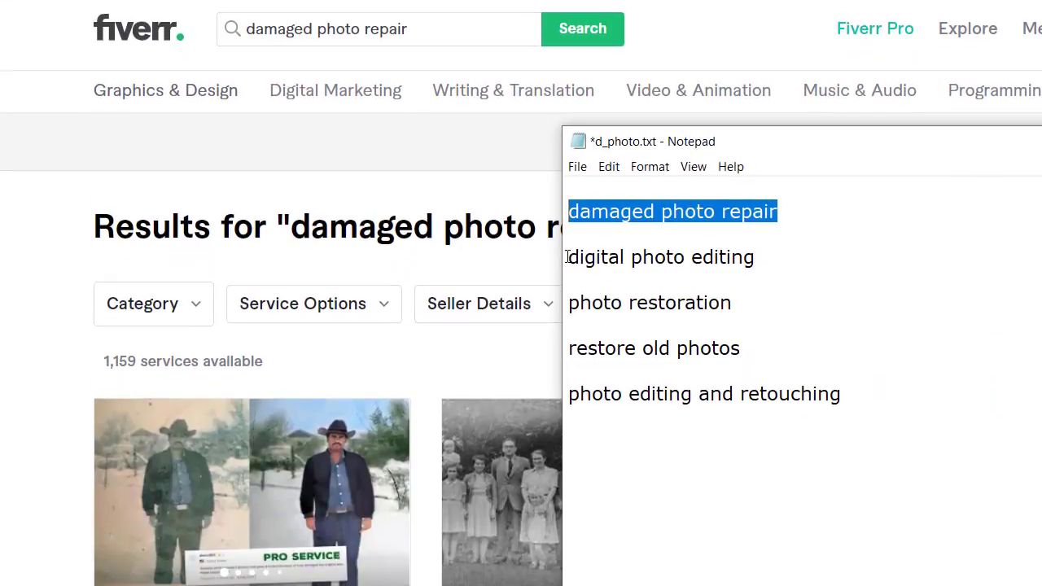
left_click_drag(568, 341, 597, 341)
left_click_drag(595, 257, 745, 257)
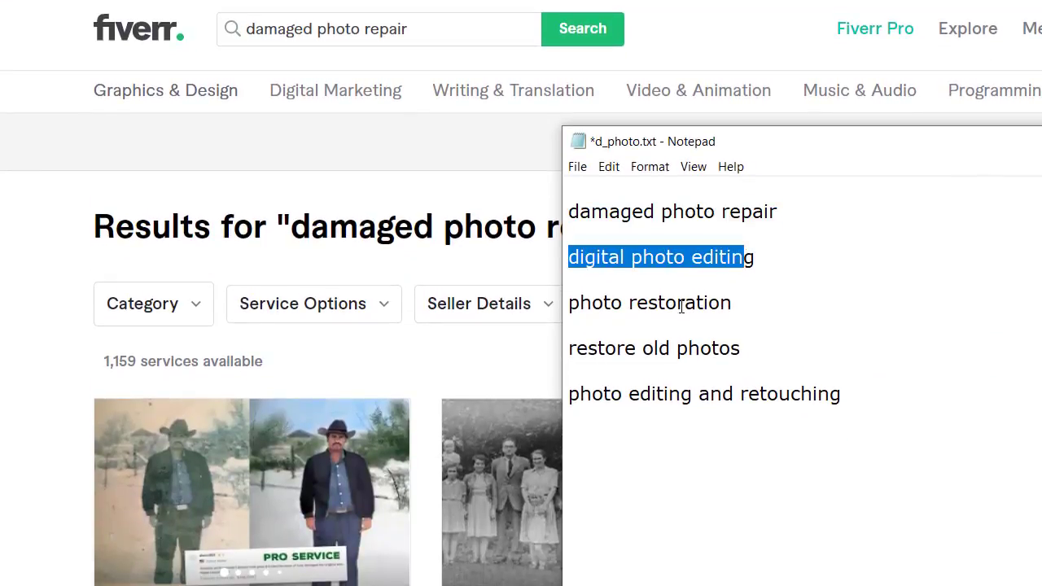
left_click_drag(621, 303, 754, 301)
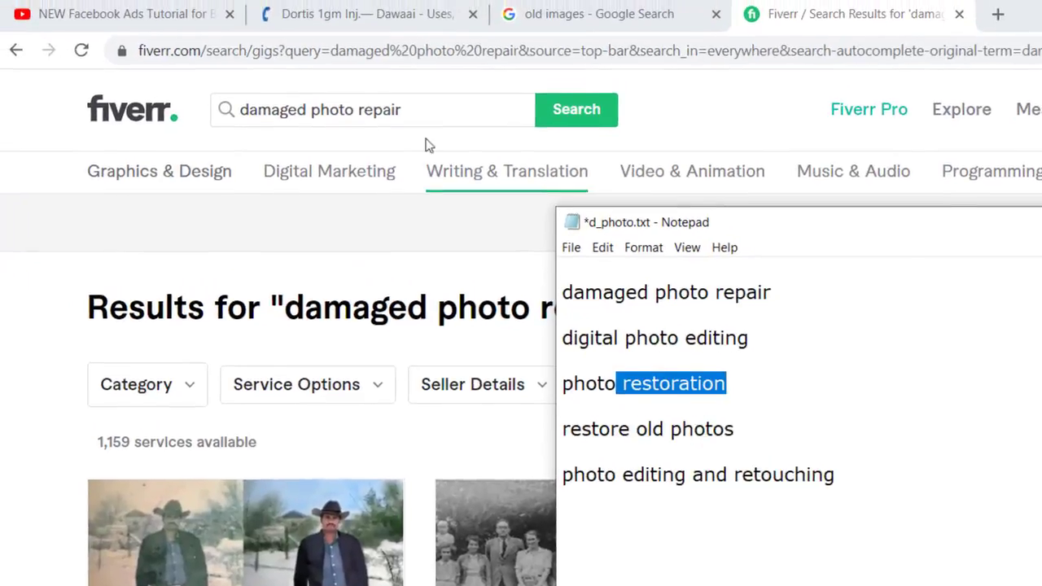
- Return to the Fiverr results for "damaged photo repair" and look further through the gigs
left_click(252, 23)
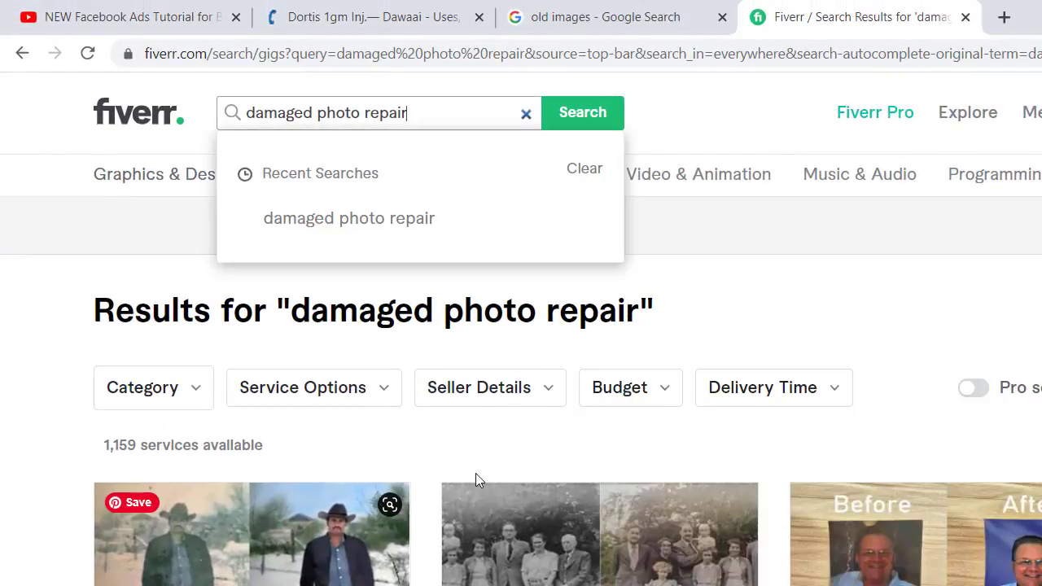
scroll(616, 487, "down", 1)
scroll(616, 487, "down", 15)
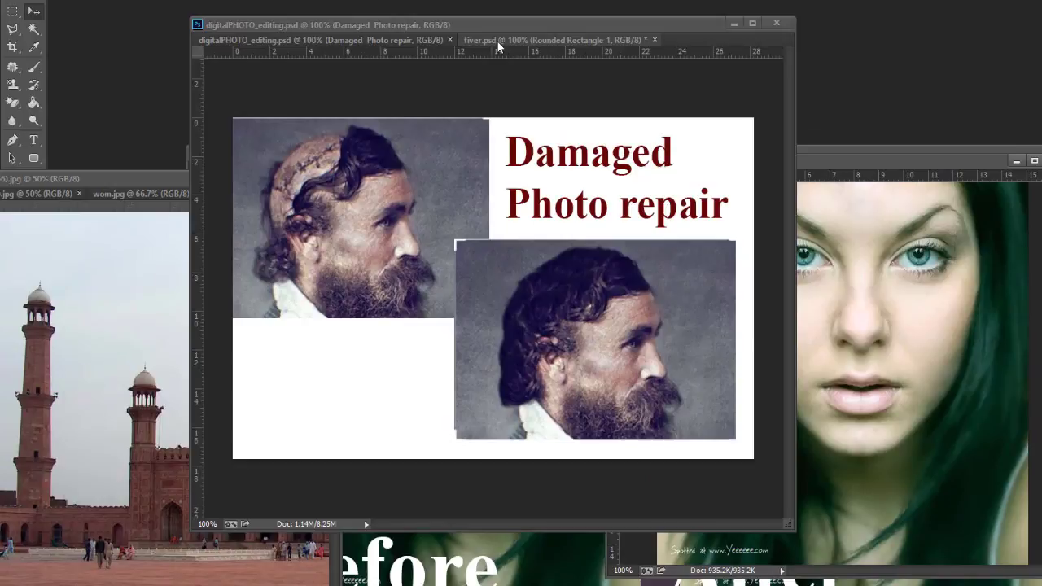
- Bring up the fiver.psd slide and move the green highlight over the listed job types
left_click(498, 41)
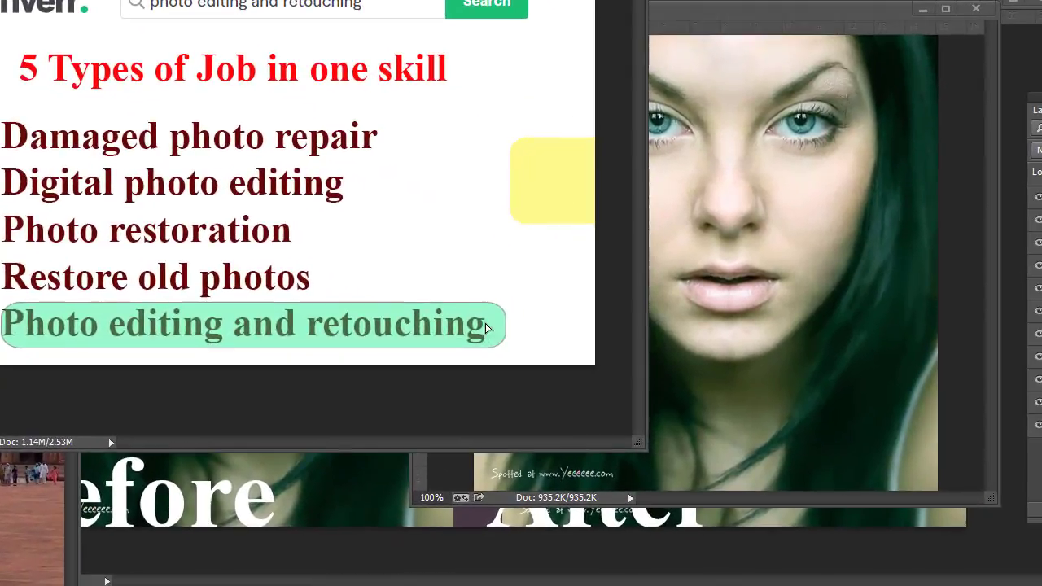
left_click_drag(671, 430, 642, 367)
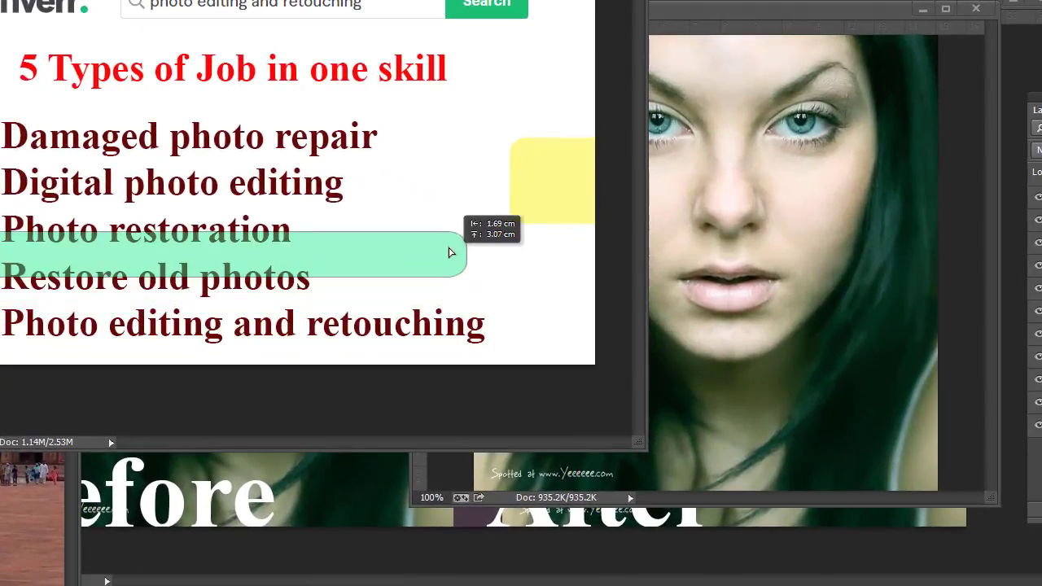
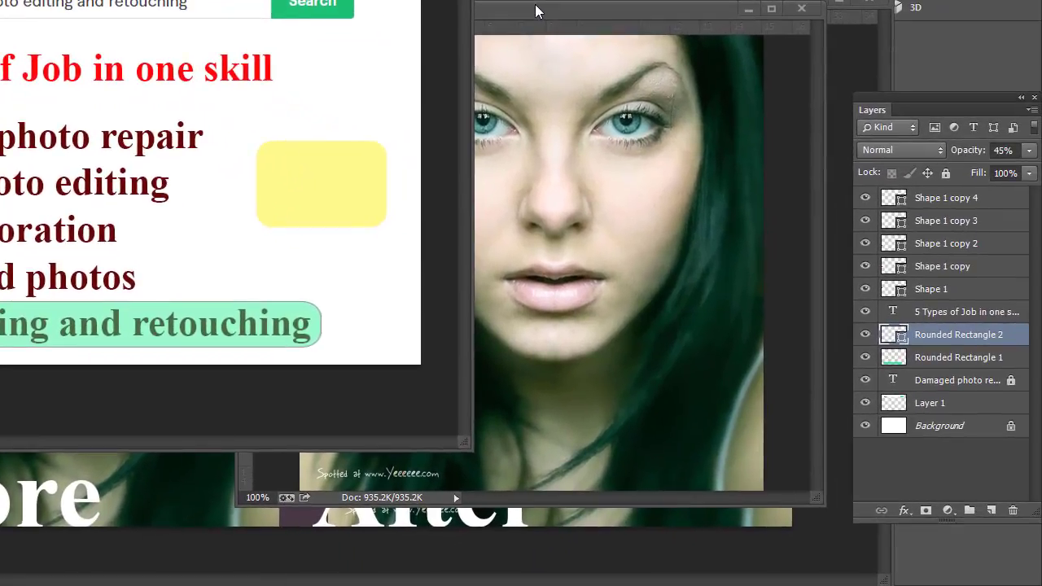
- Show the retouched portrait and its Before/After comparison, and return to the Damaged Photo repair slide
left_click(535, 11)
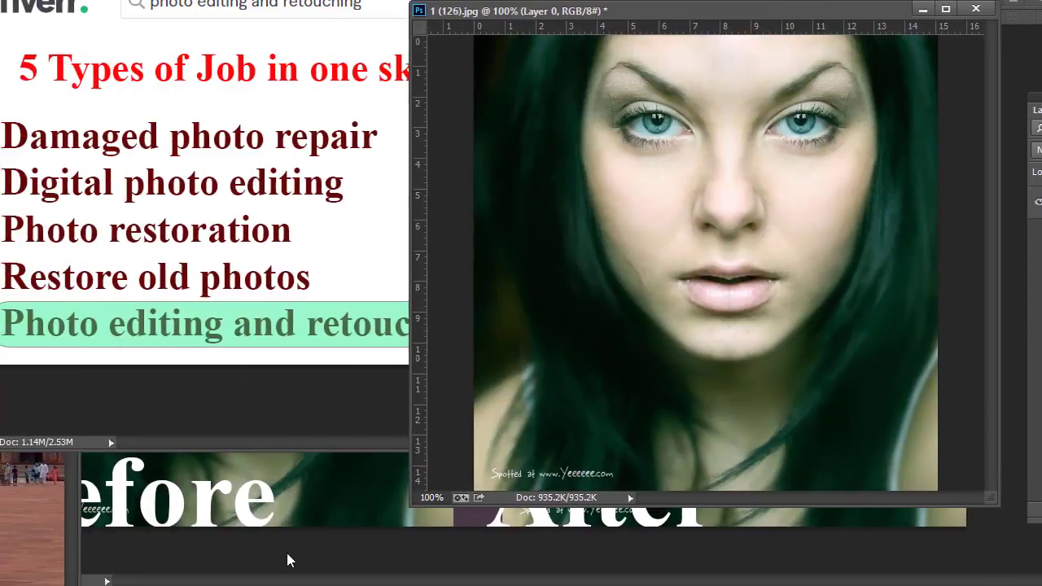
left_click(112, 559)
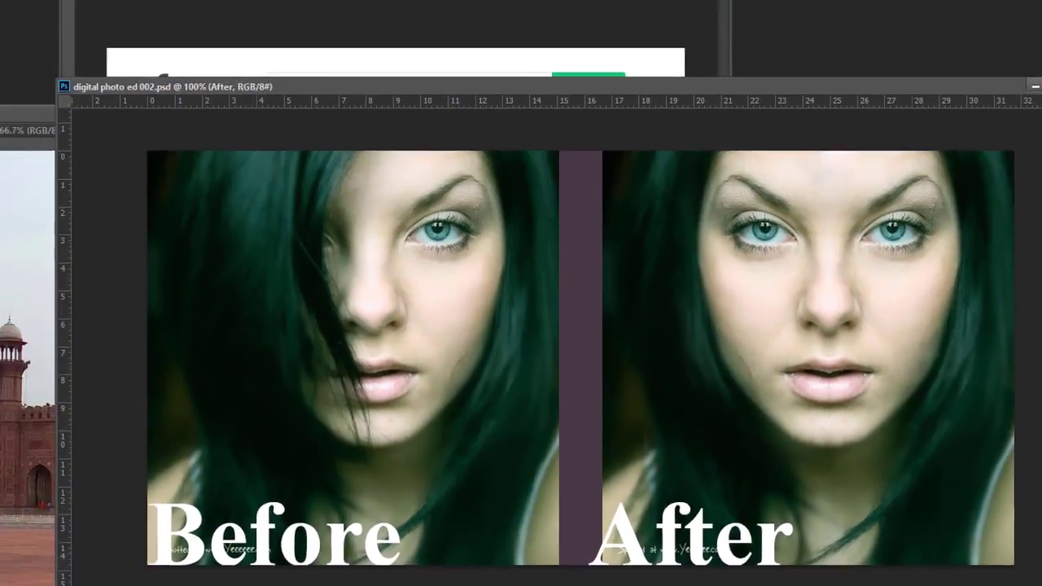
left_click(275, 37)
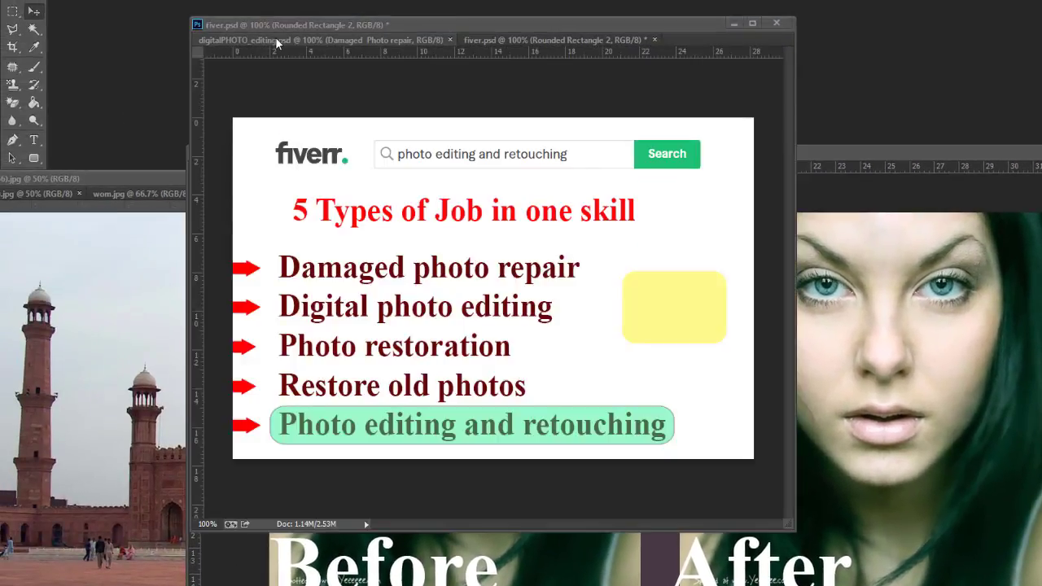
left_click(275, 40)
- Bring the mosque photo 1 (66).jpg to the front, reposition its window and widen it to show the whole building
left_click(109, 174)
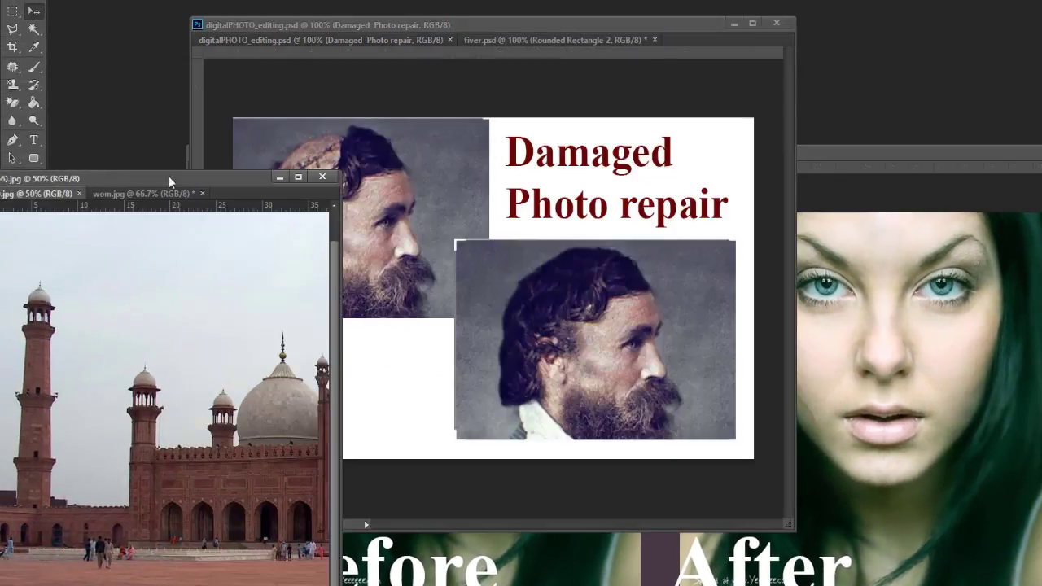
left_click_drag(169, 176, 239, 49)
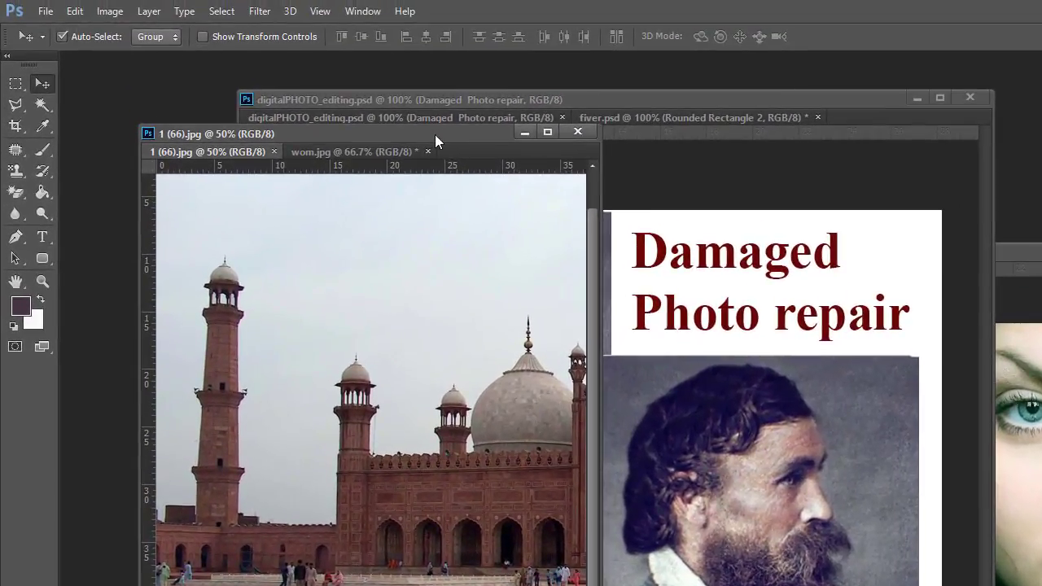
left_click_drag(347, 53, 350, 26)
left_click_drag(438, 101, 426, 73)
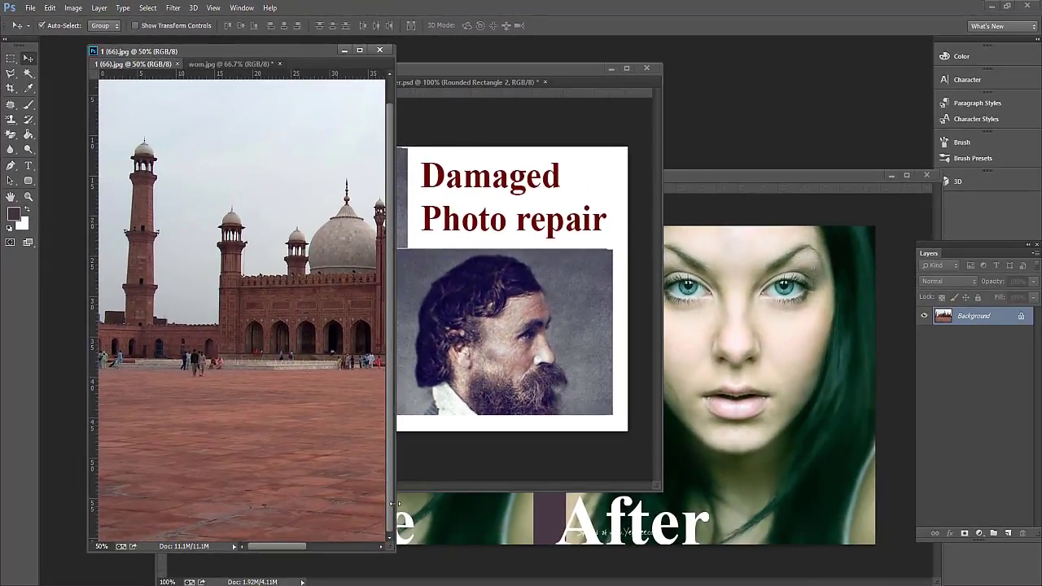
left_click_drag(392, 503, 720, 481)
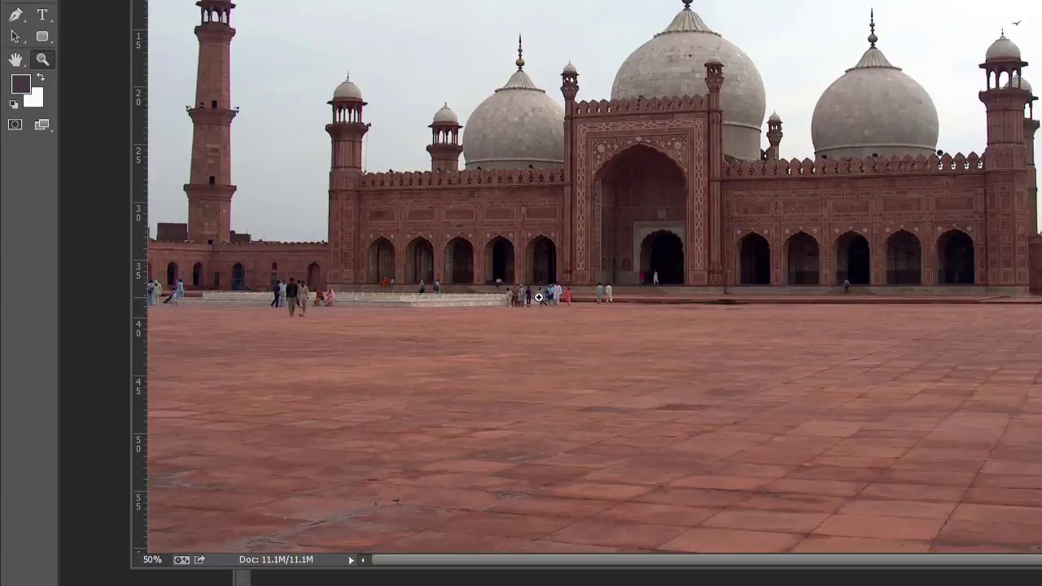
- Select the two people standing just below the main archway of the mosque with the Rectangular Marquee tool
left_click(552, 470)
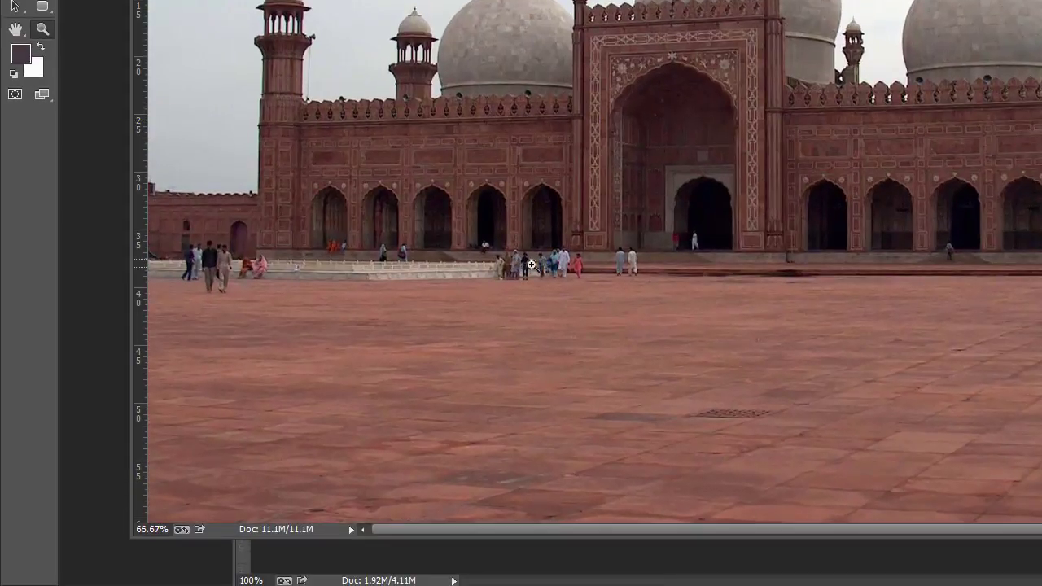
left_click(589, 286)
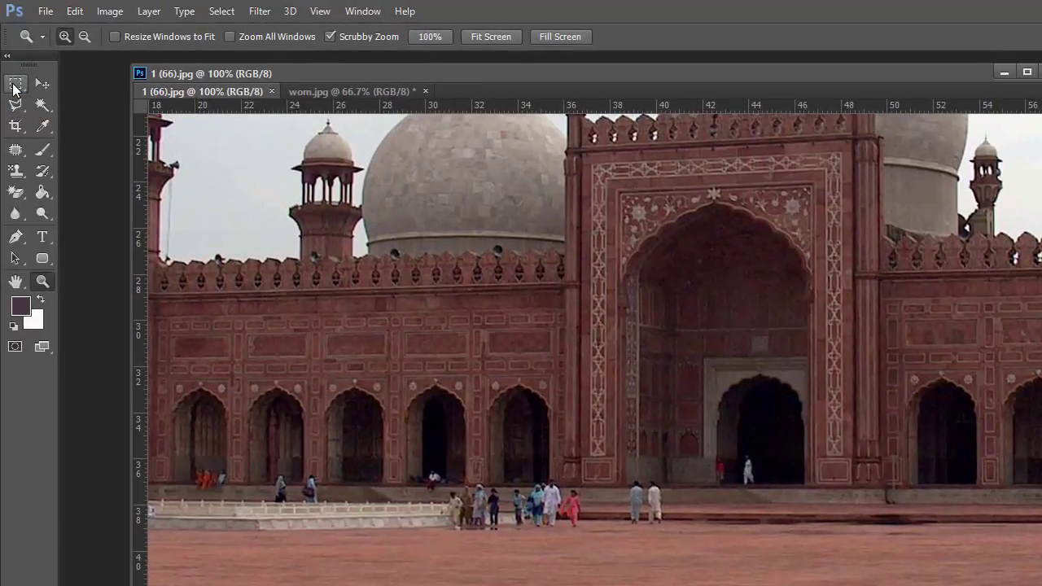
right_click(10, 60)
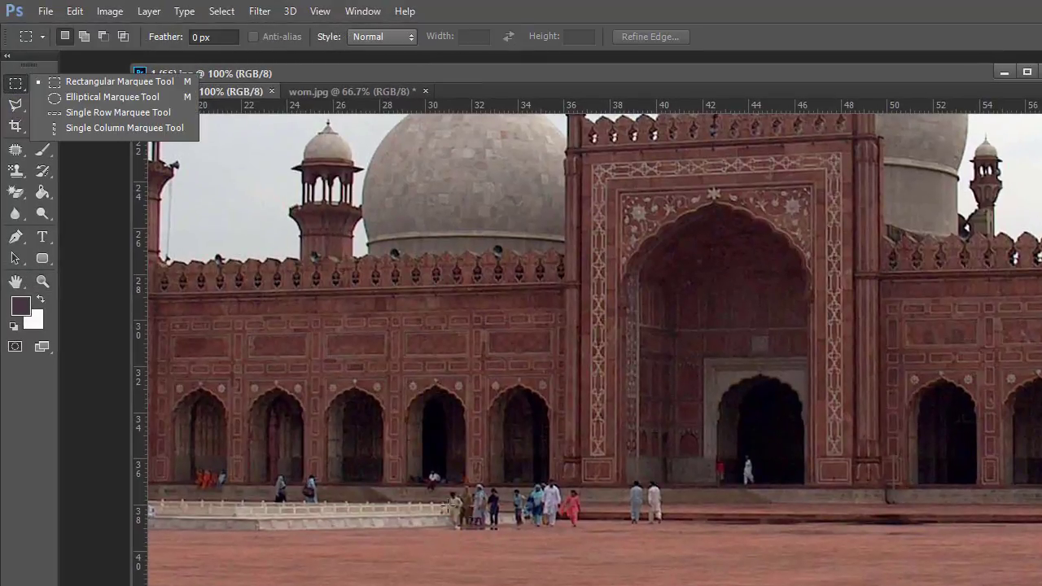
left_click_drag(624, 477, 670, 536)
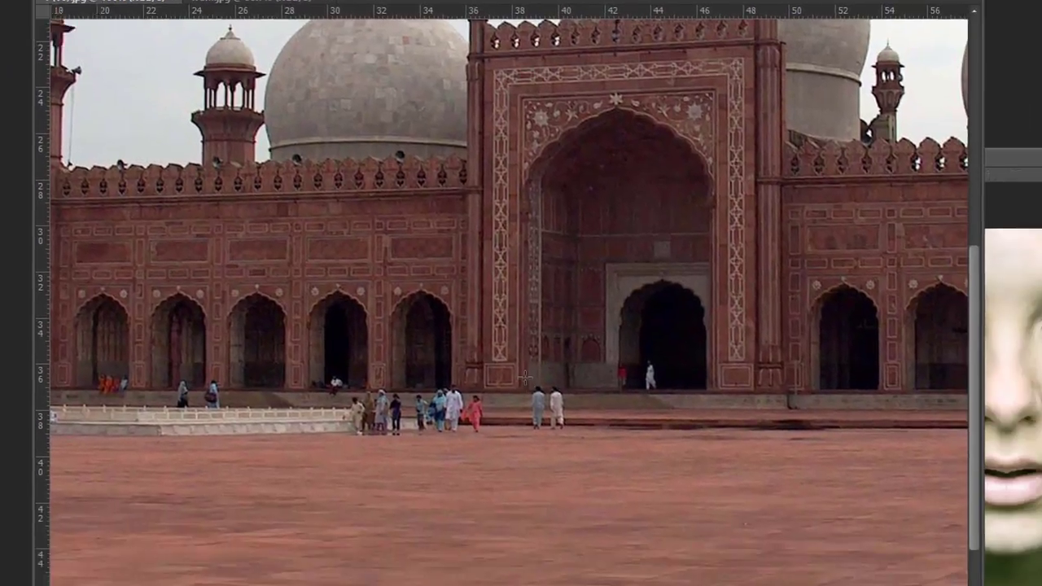
left_click_drag(468, 369, 477, 371)
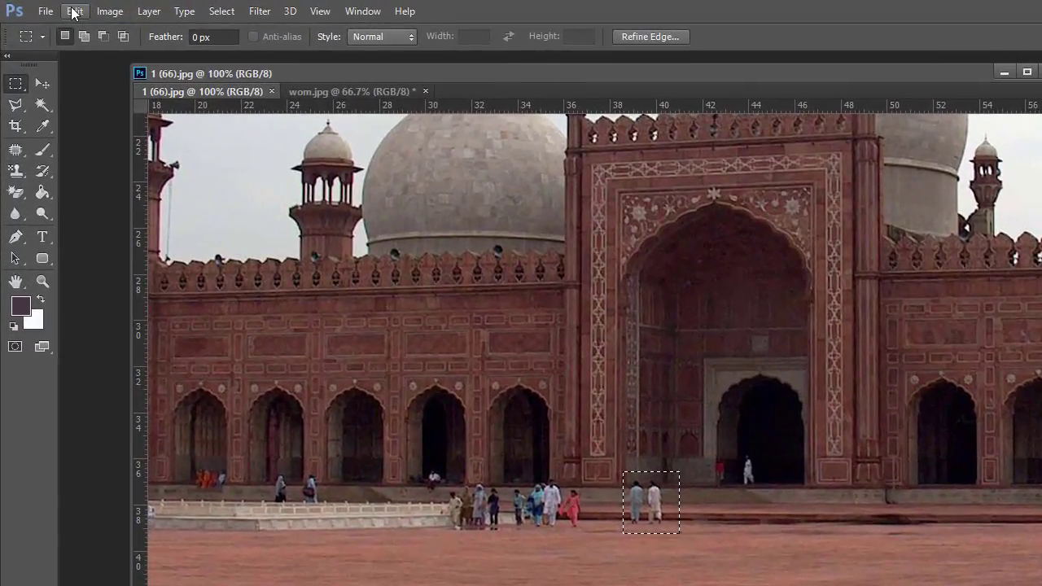
- Remove the two selected people with a Content-Aware fill in Normal mode at 100% opacity
left_click(50, 8)
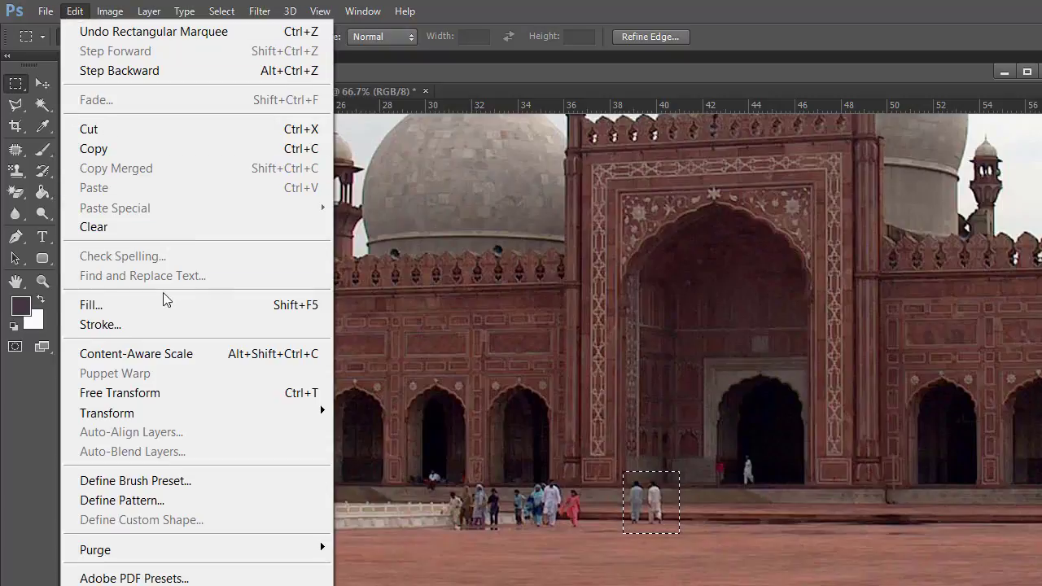
left_click(138, 309)
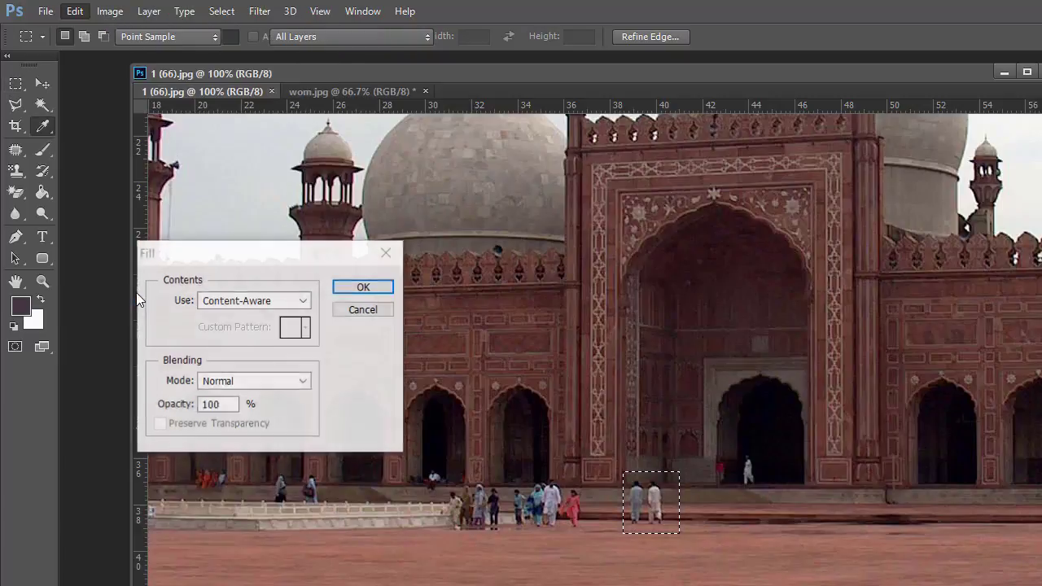
left_click(303, 301)
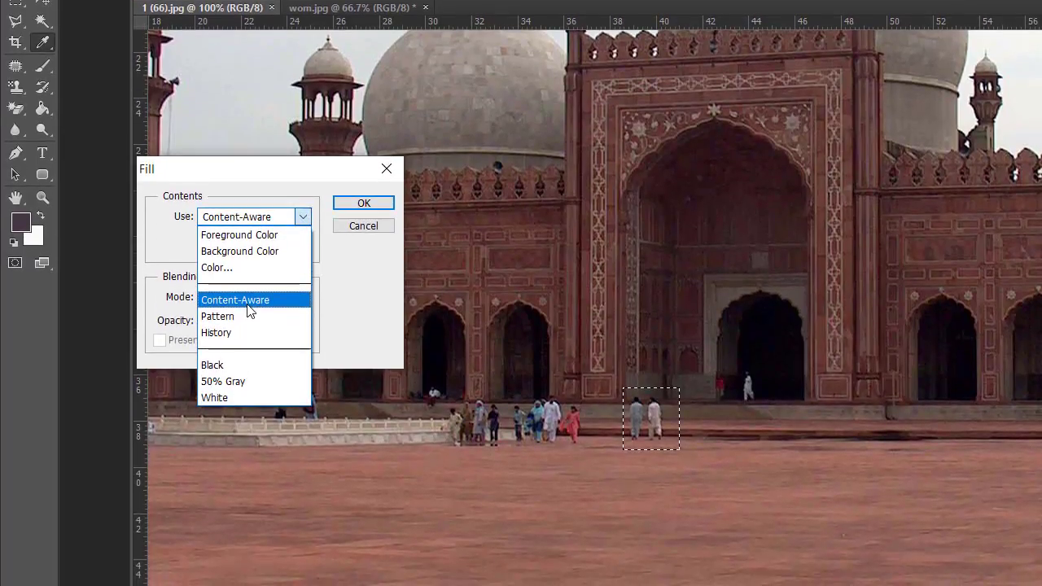
left_click(248, 303)
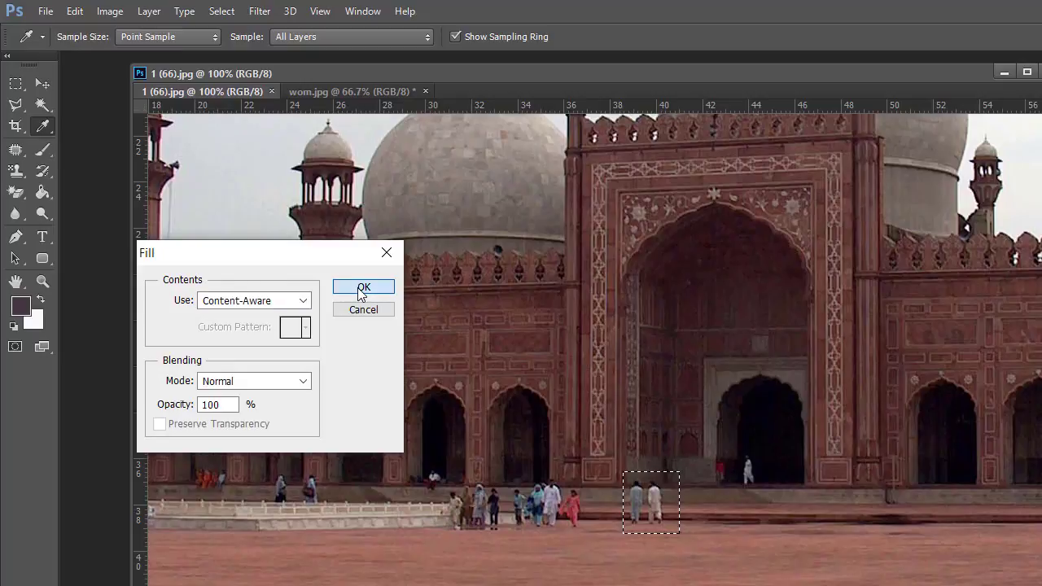
left_click(363, 288)
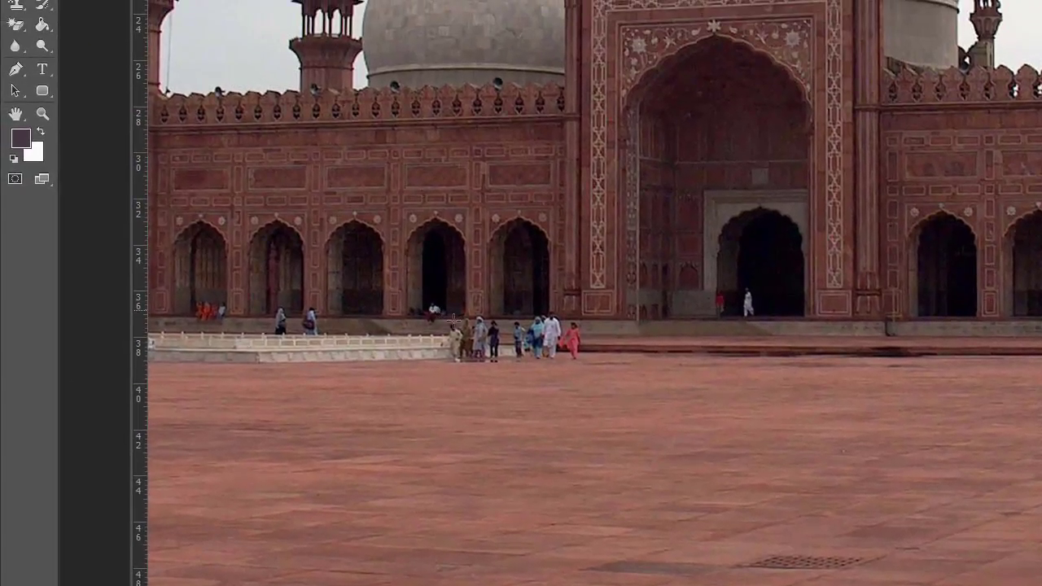
- Select the group of people at the end of the white fence and remove them with a Content-Aware fill
left_click_drag(454, 321, 592, 367)
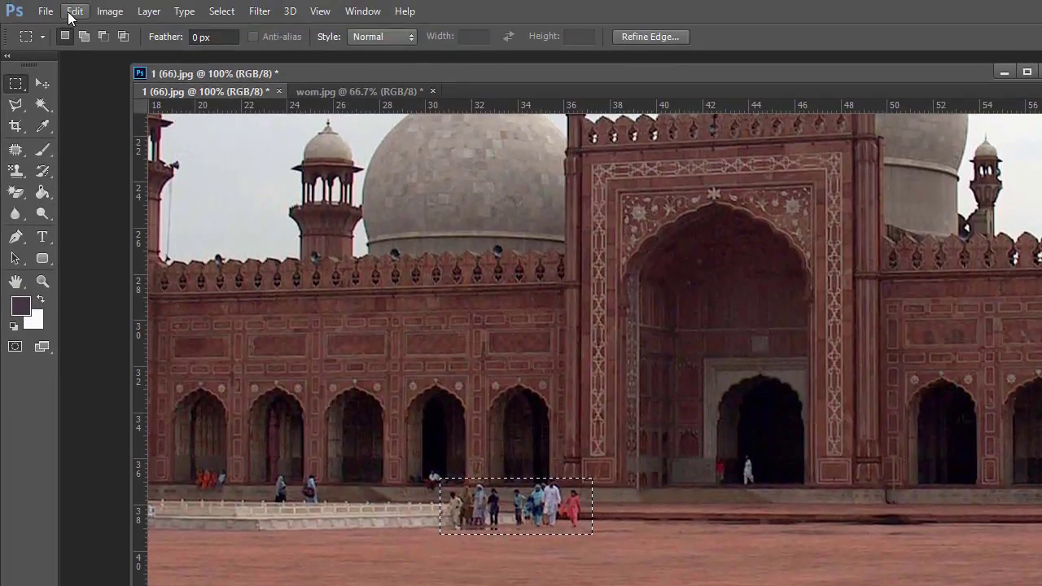
left_click(74, 12)
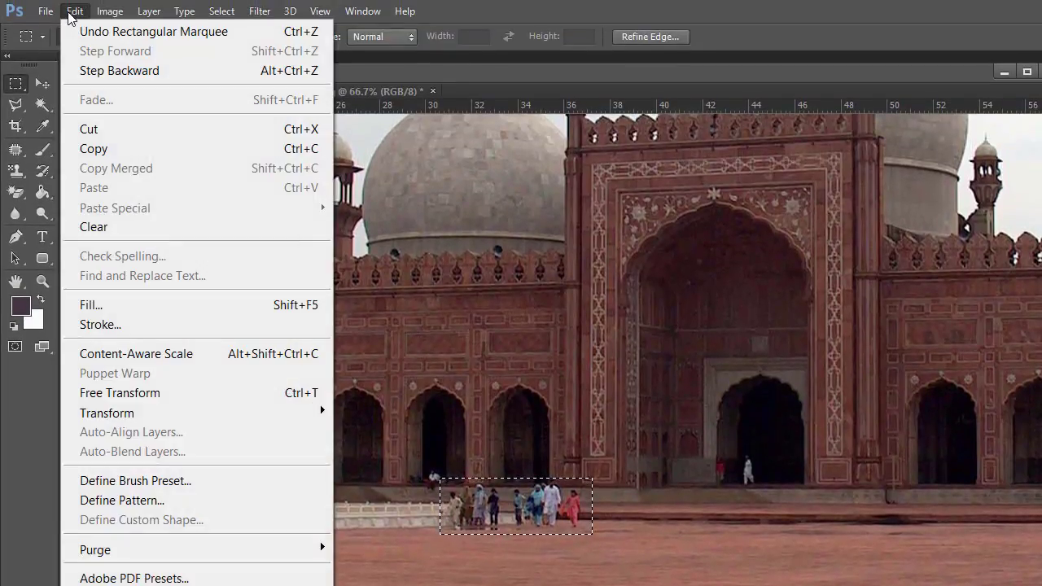
left_click(89, 306)
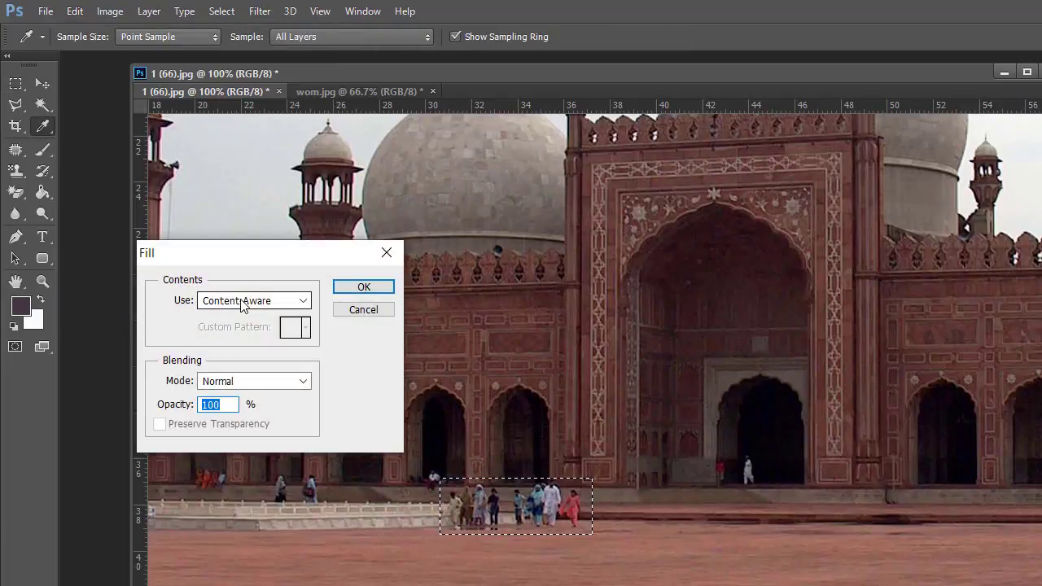
left_click(361, 288)
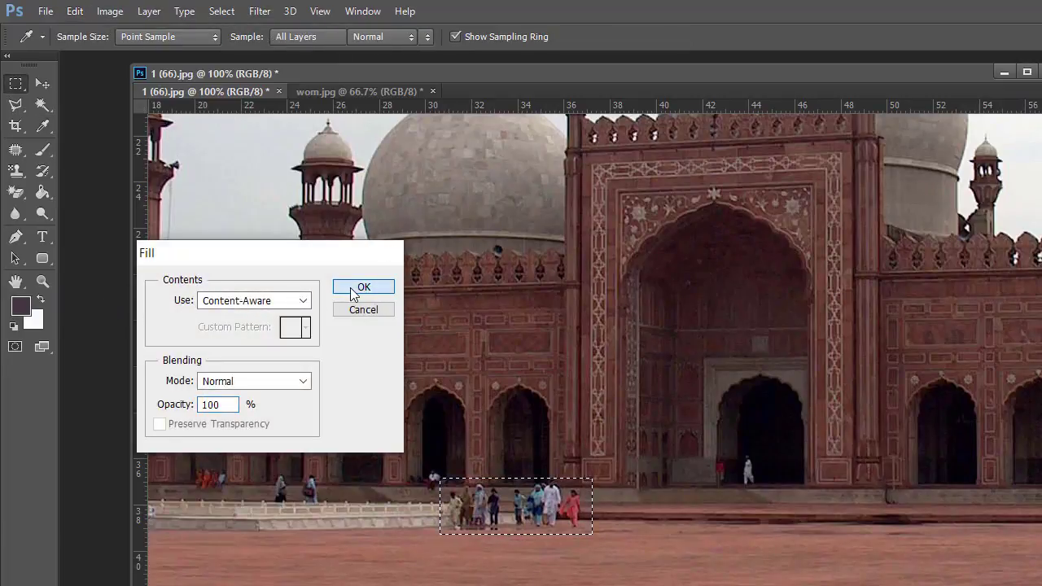
key("m")
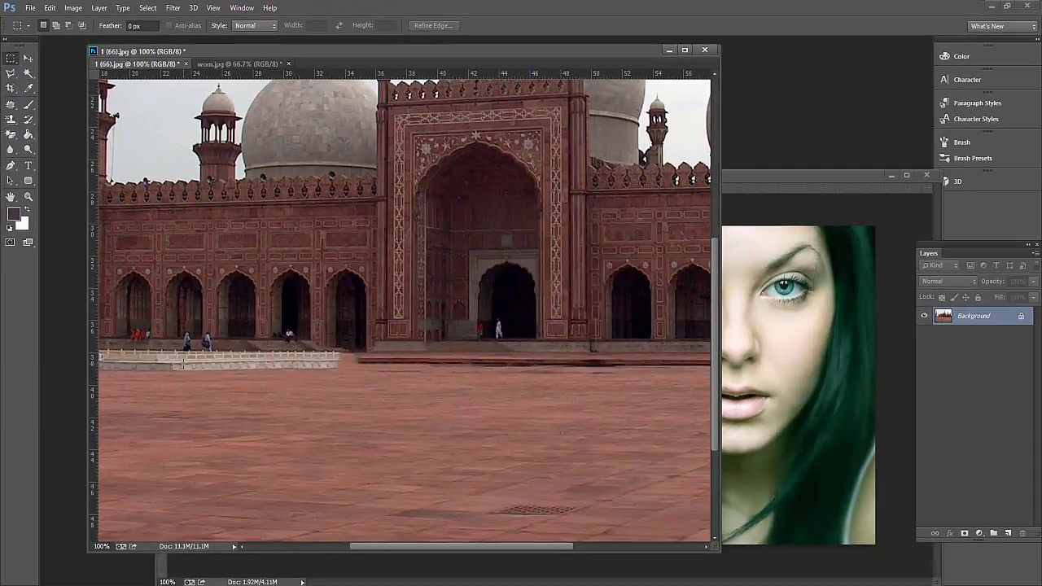
- Select the people in front of the white fence near the far-left minaret and remove them with a Content-Aware fill
key("ctrl+minus")
key("ctrl+minus")
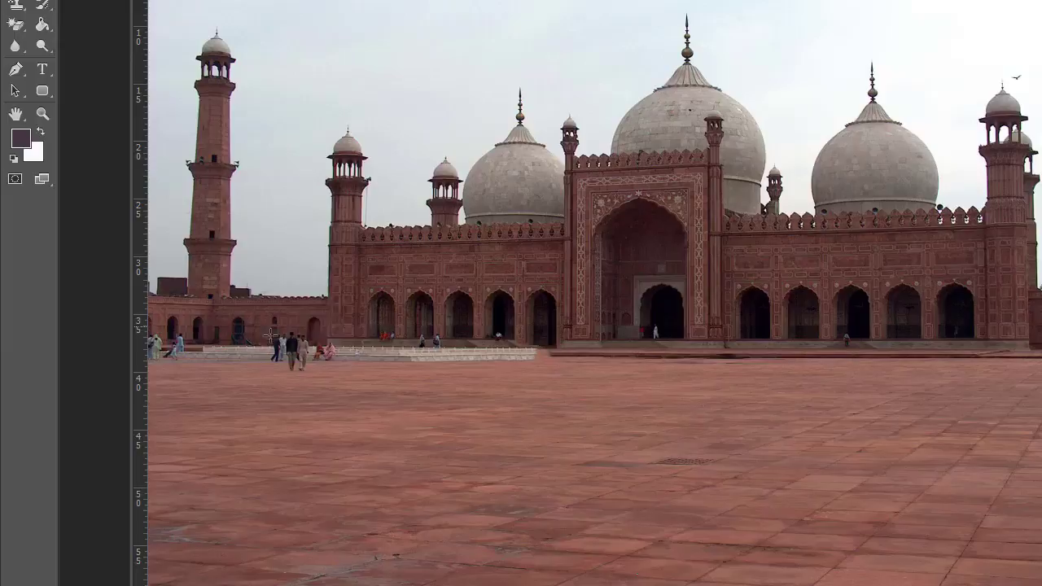
left_click_drag(265, 327, 357, 373)
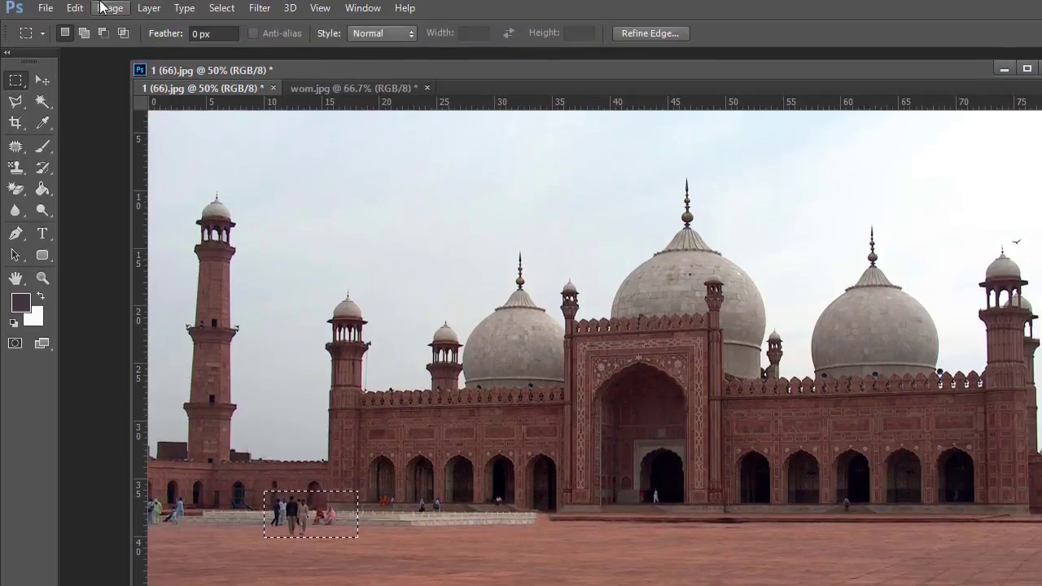
left_click(74, 11)
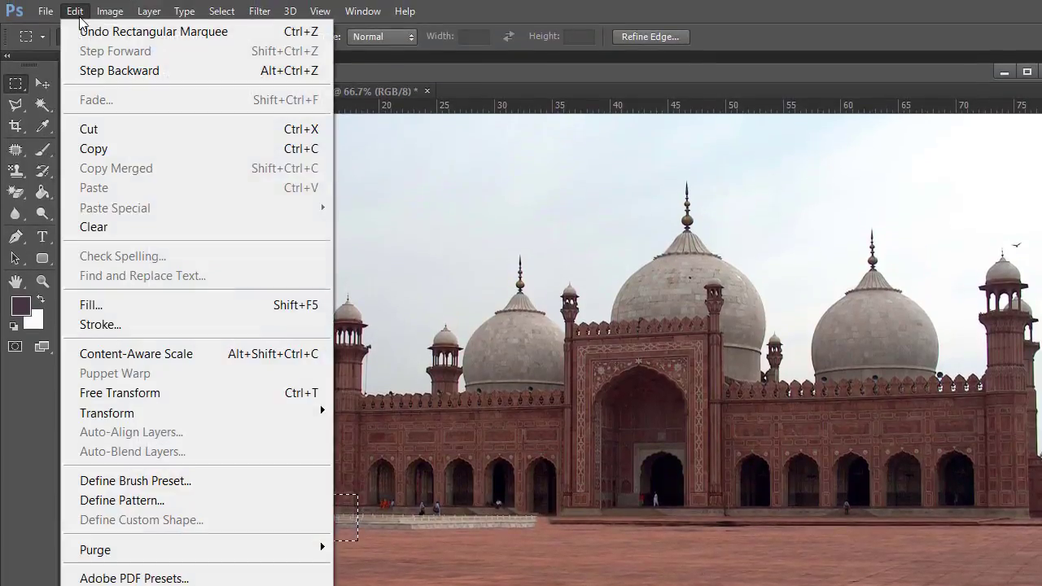
left_click(116, 304)
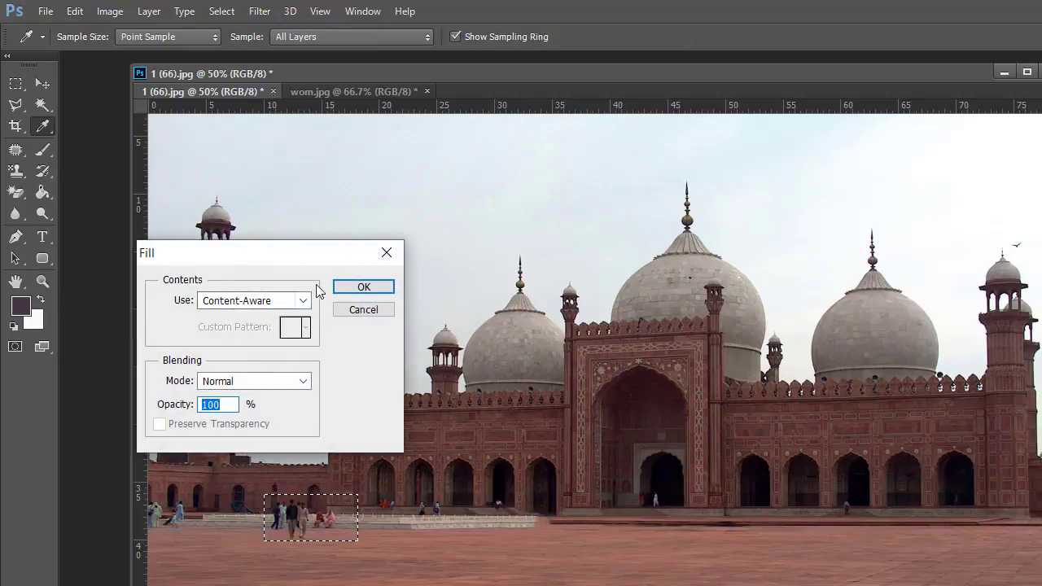
left_click(345, 288)
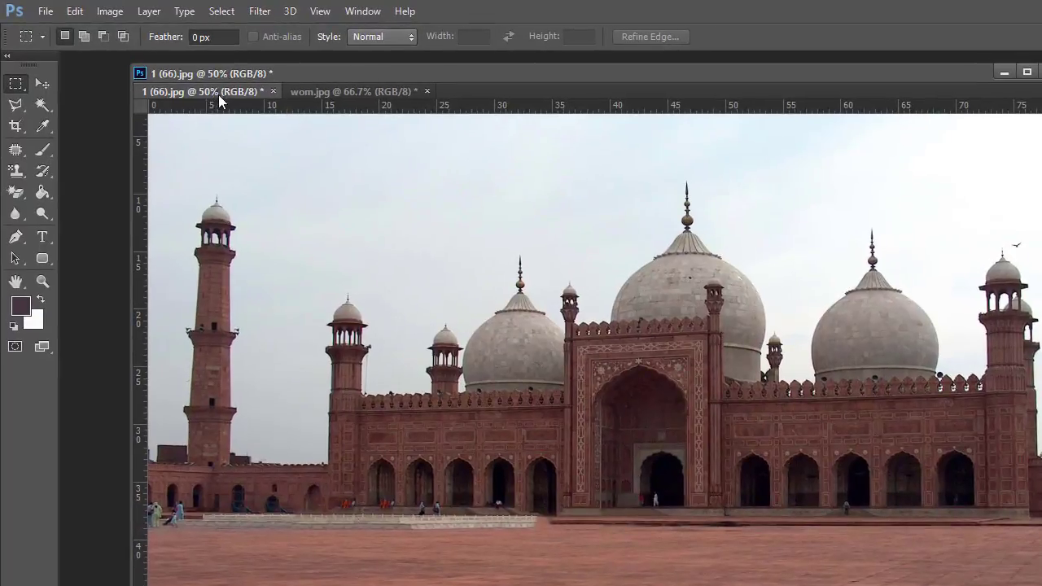
- Separate the mosque photo 1 (66).jpg into its own floating window and close it
left_click_drag(218, 94, 567, 233)
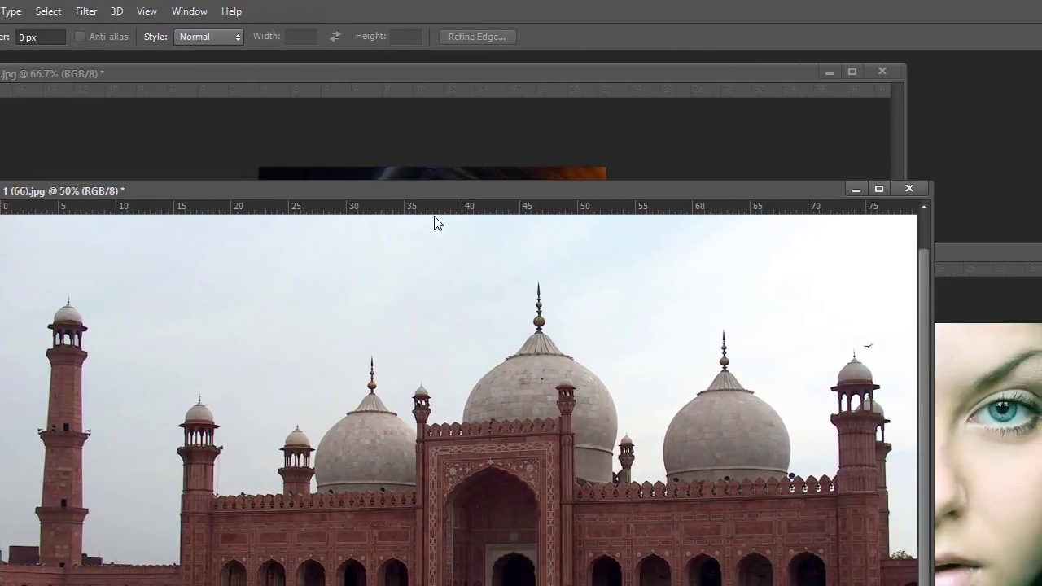
left_click_drag(437, 223, 222, 249)
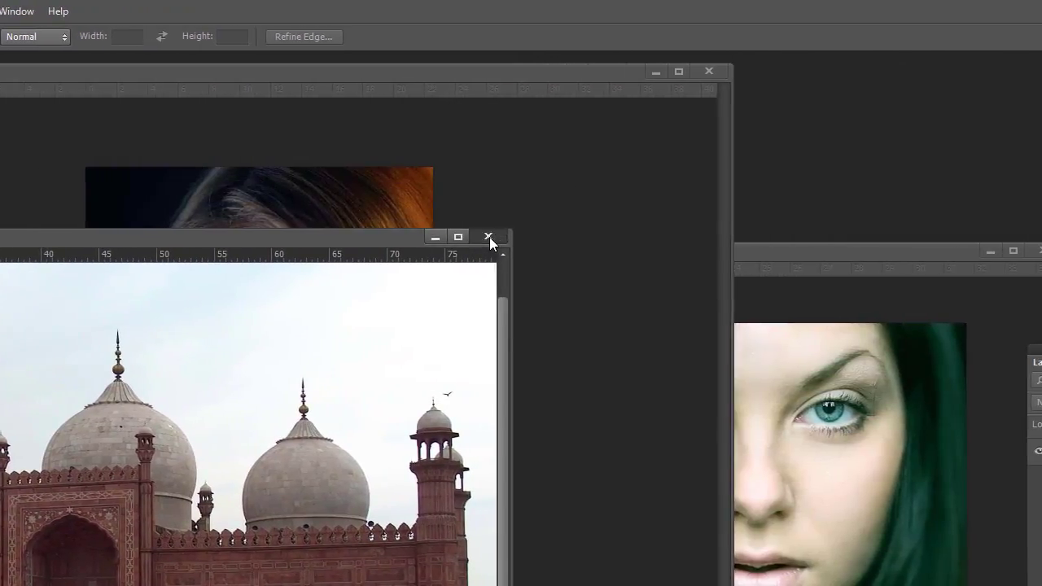
left_click(488, 237)
left_click(452, 327)
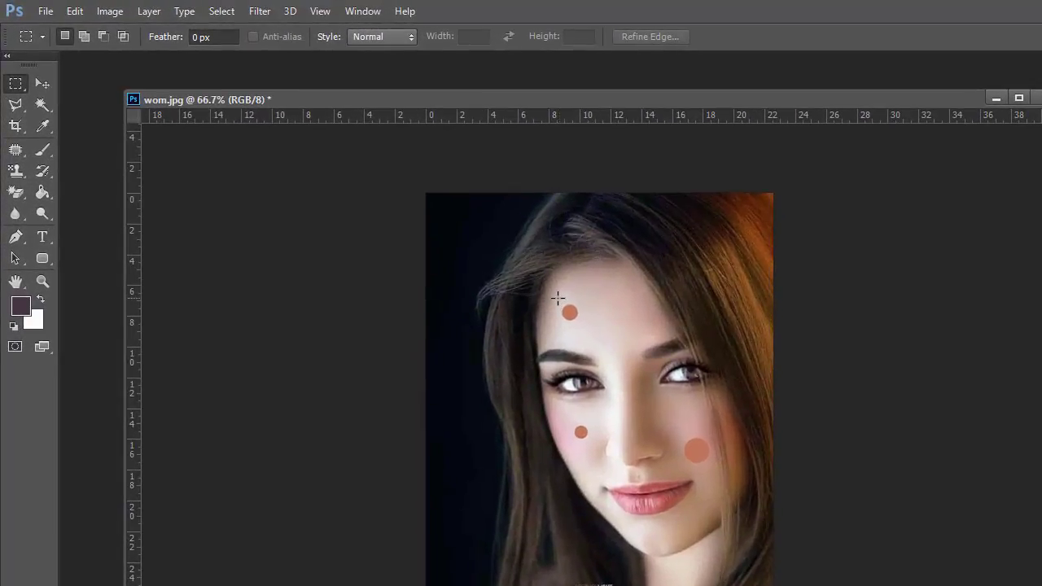
- Select the spot on the woman's forehead in wom.jpg and remove it with a Content-Aware fill
left_click_drag(373, 208, 374, 210)
left_click_drag(558, 305, 587, 330)
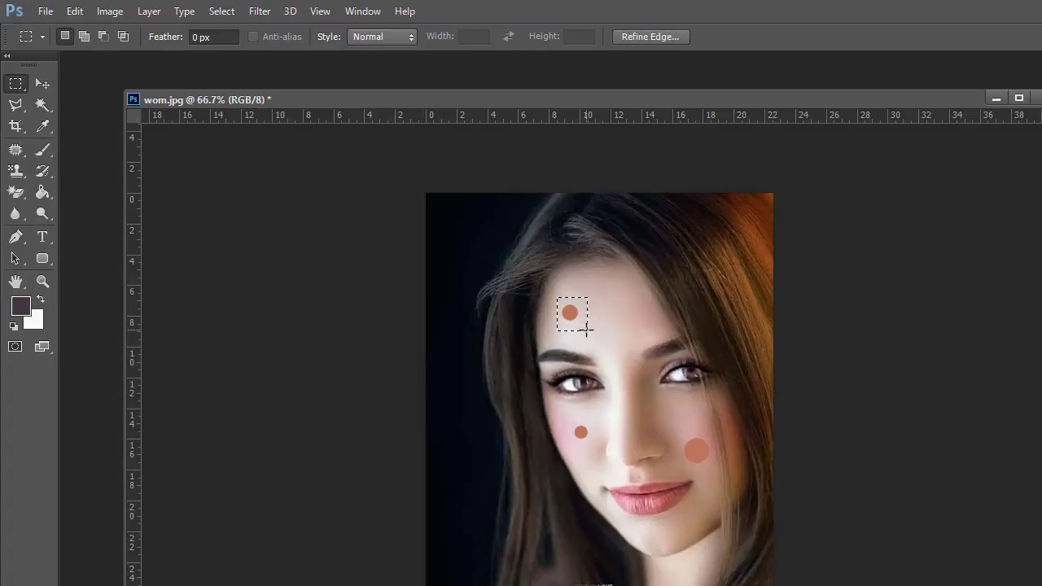
left_click(74, 12)
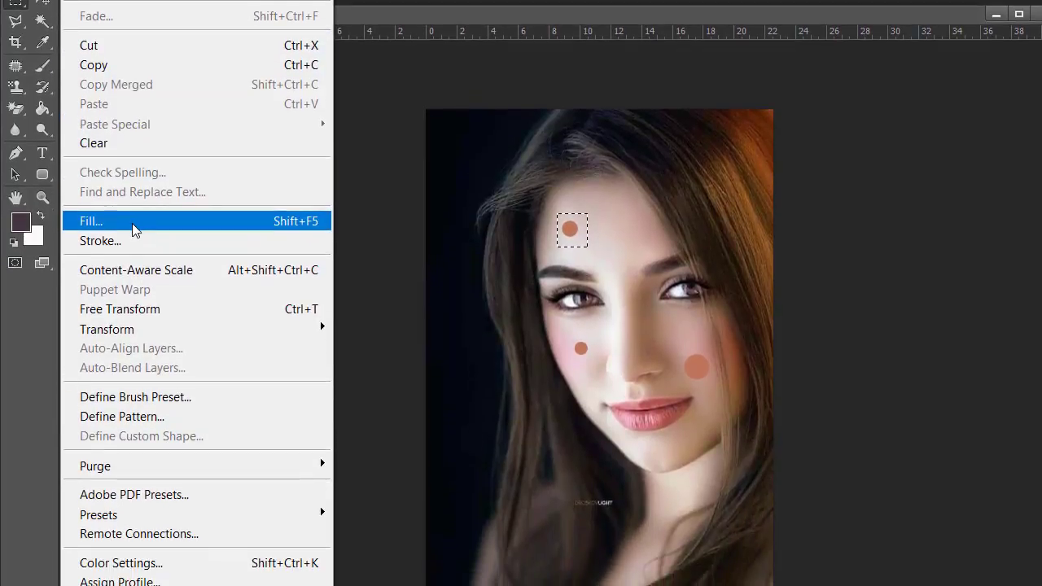
left_click(132, 225)
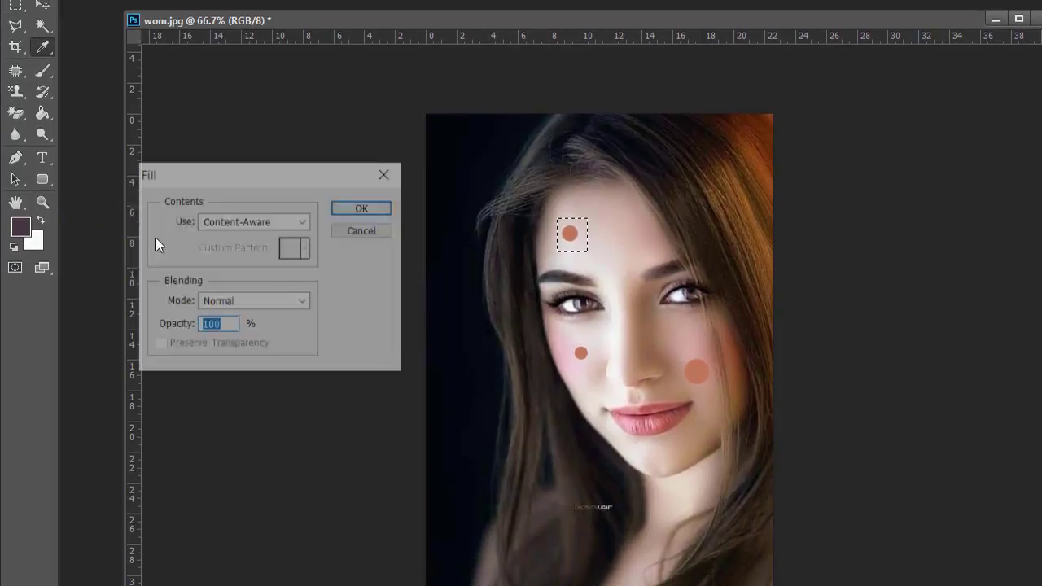
left_click(364, 287)
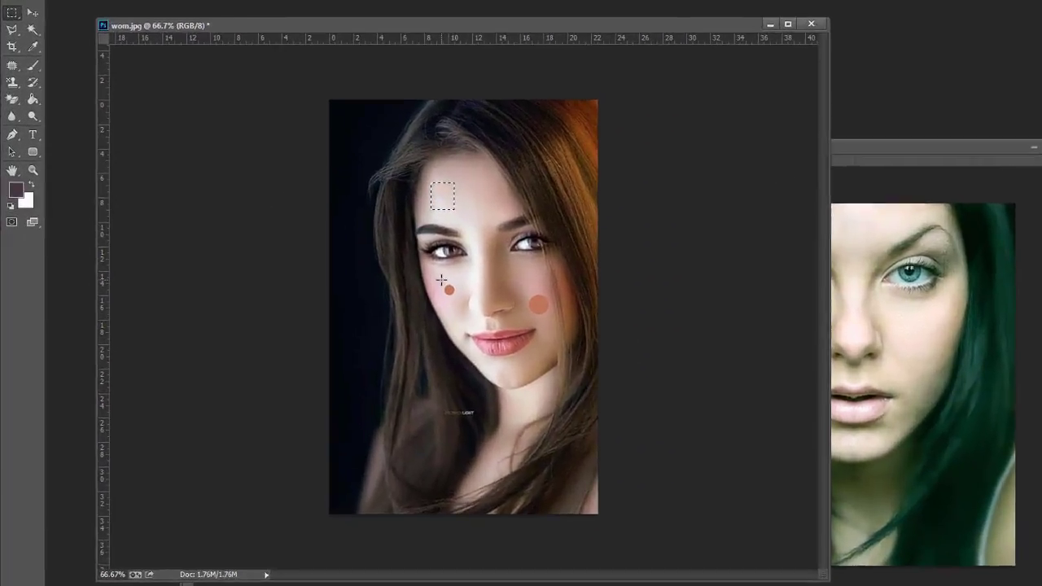
- Select the small spot on the woman's left-hand cheek and remove it with a Content-Aware fill at 100% opacity
left_click_drag(380, 295, 393, 309)
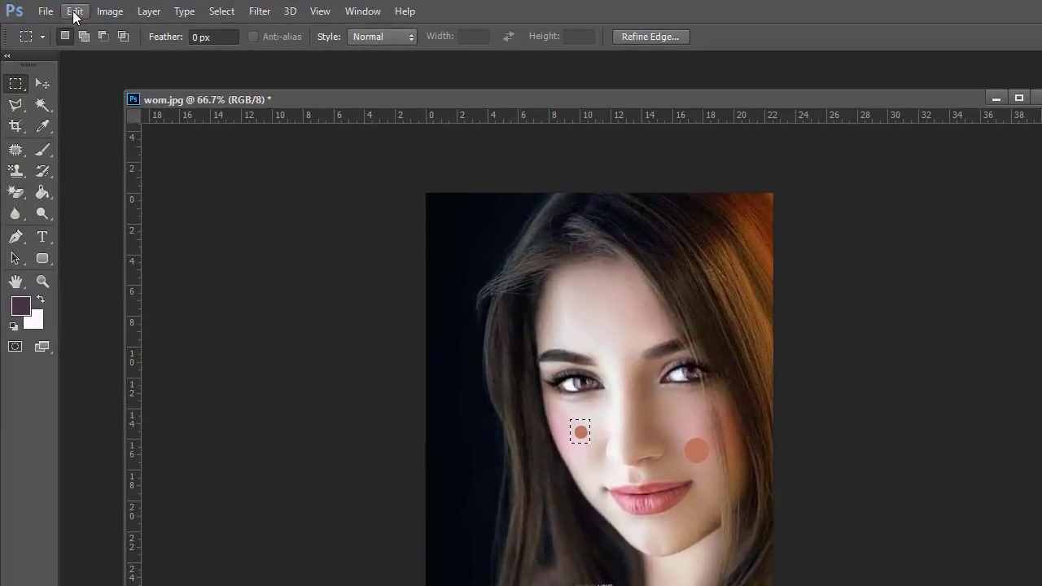
left_click(74, 12)
left_click(152, 306)
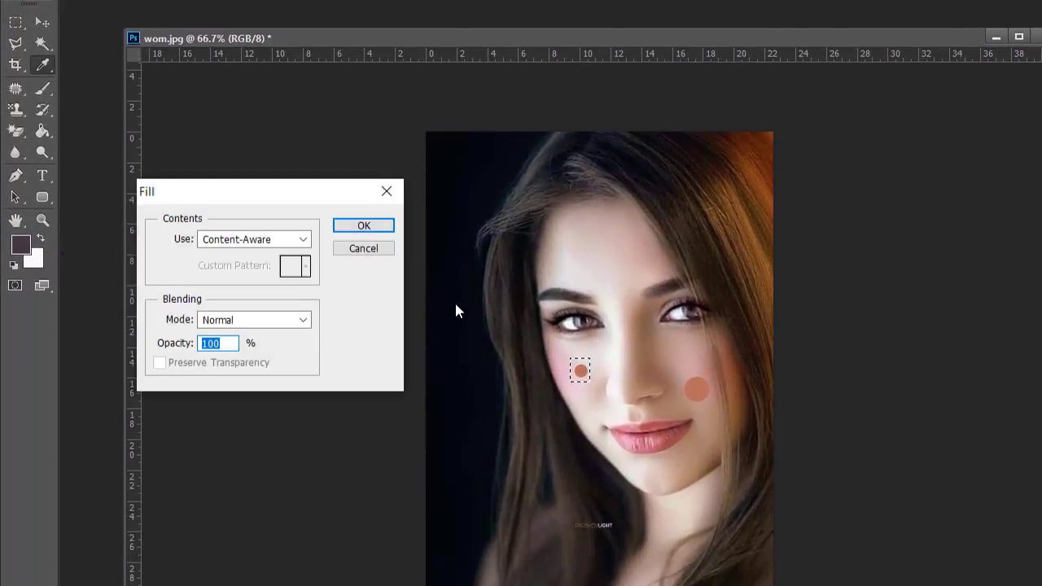
left_click(360, 227)
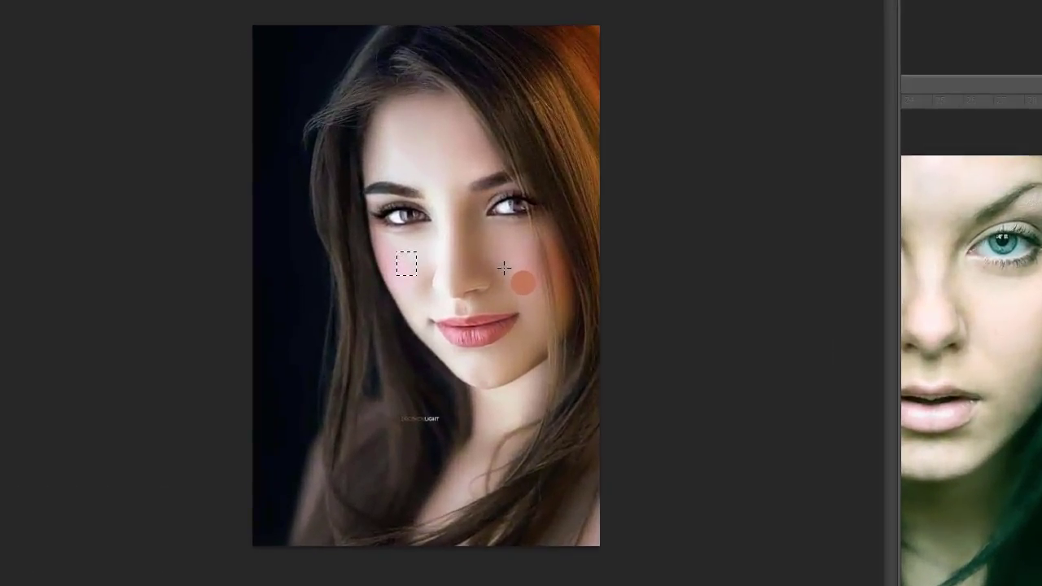
- Select the large spot on the right-hand cheek beside the nose and remove it with a Content-Aware fill in Normal mode
left_click_drag(452, 307, 464, 317)
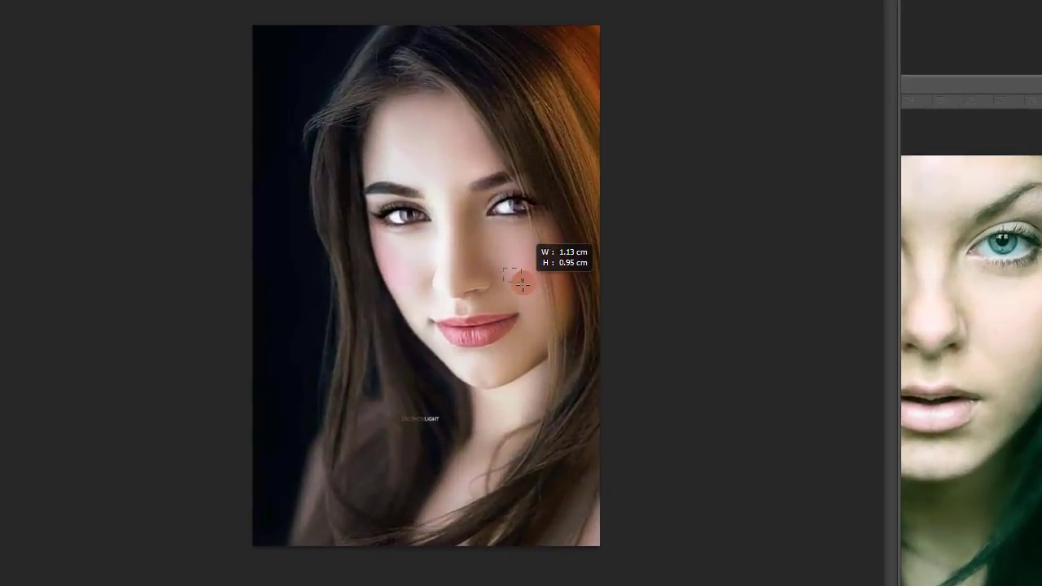
left_click_drag(521, 284, 536, 298)
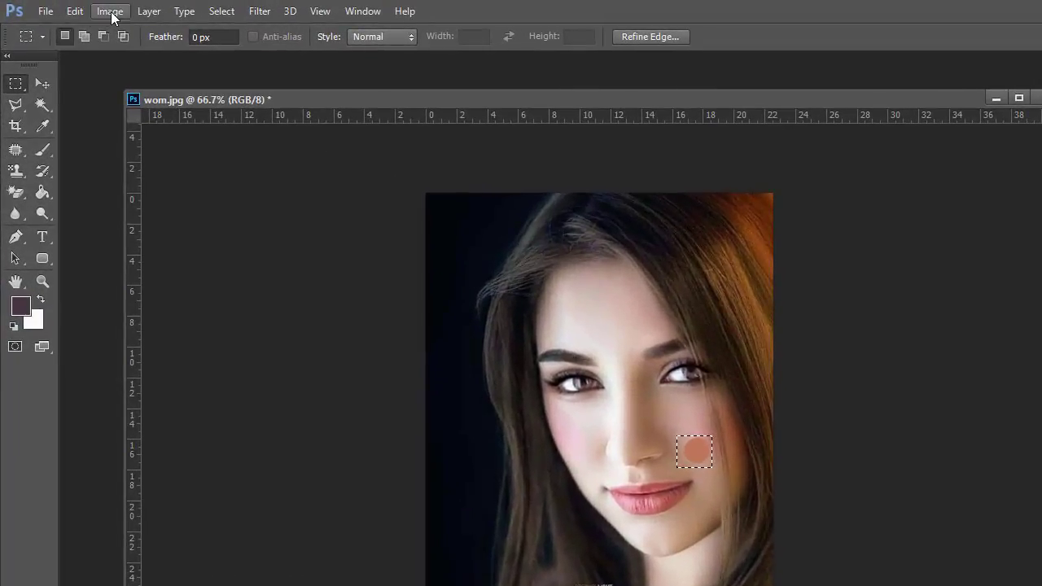
left_click(111, 12)
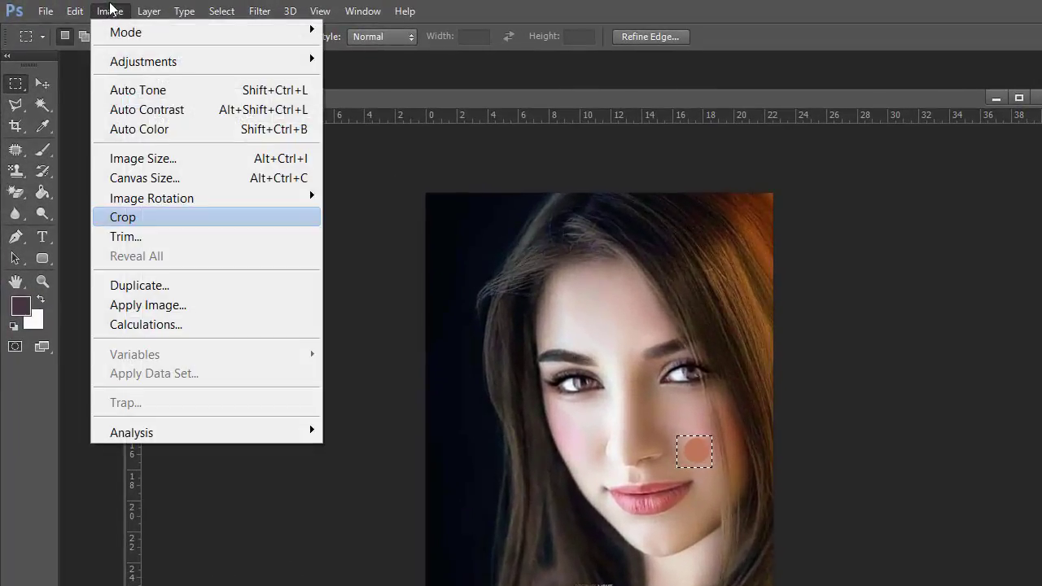
mouse_move(74, 11)
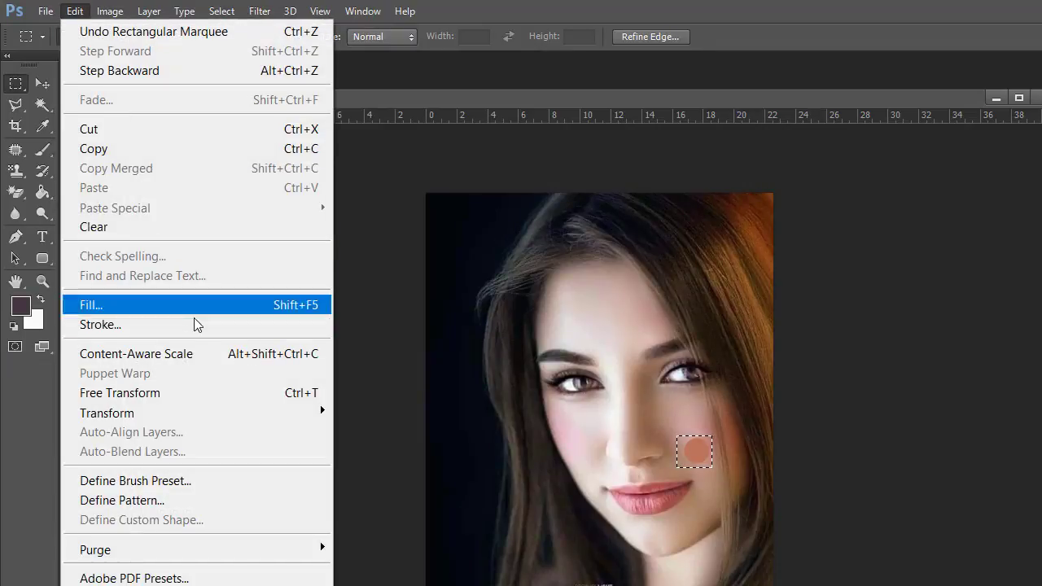
left_click(177, 304)
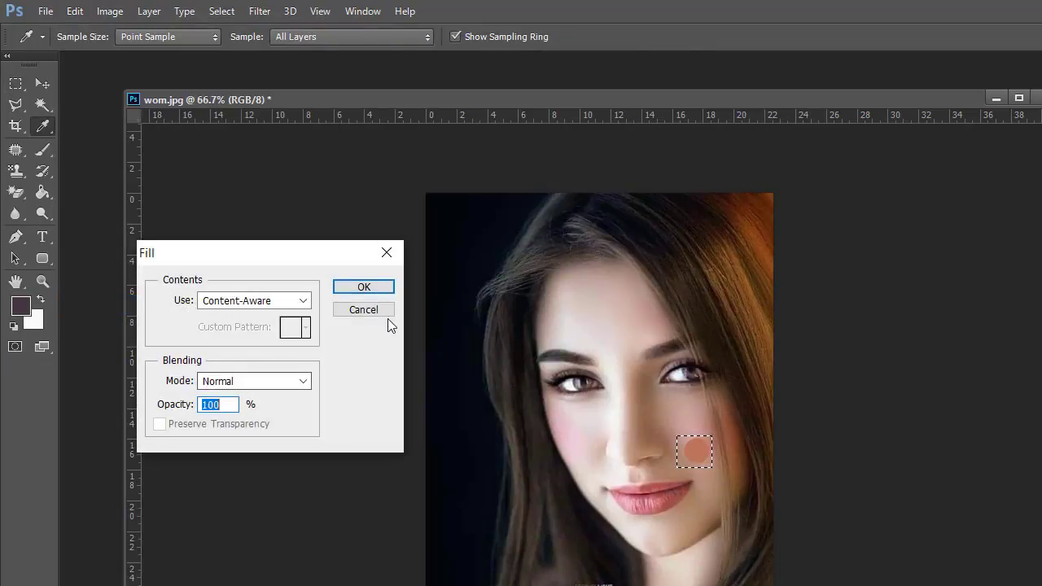
left_click(363, 287)
key("m")
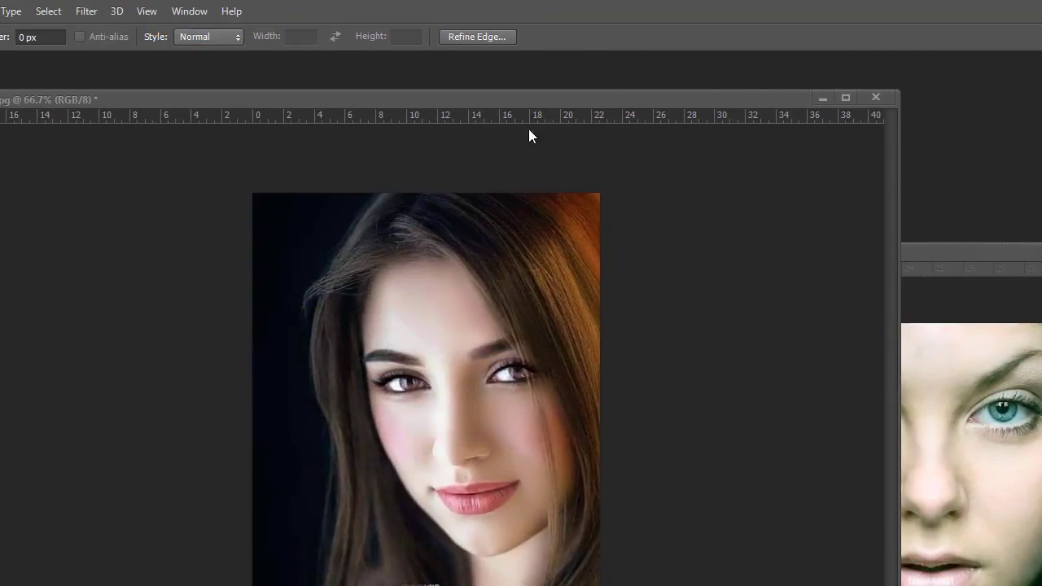
- Move the wom.jpg window aside and bring the digitalPHOTO_editing.psd window forward, clear of the other photos
left_click_drag(529, 104, 34, 321)
left_click_drag(432, 305, 333, 354)
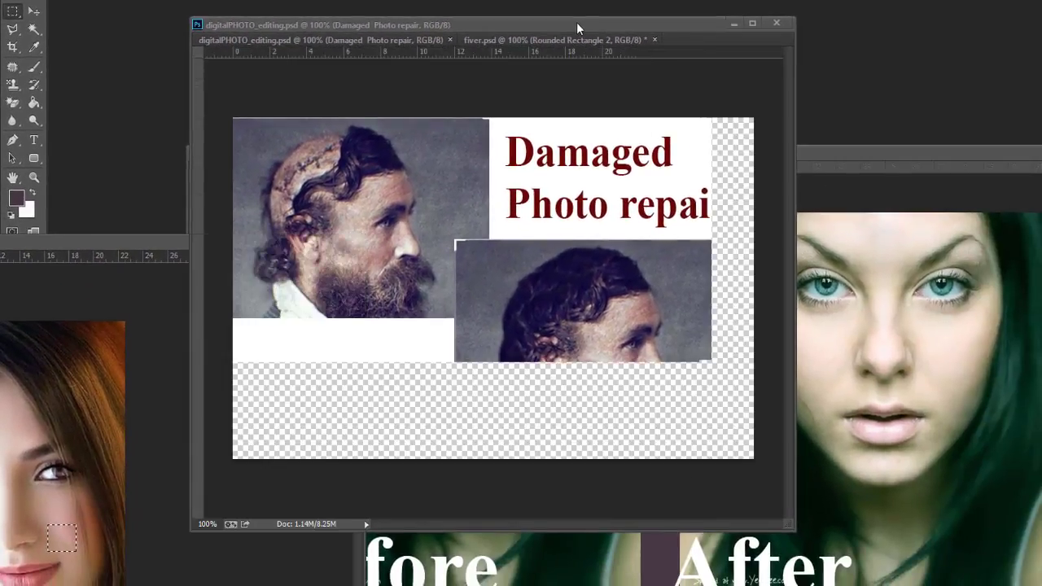
left_click(726, 95)
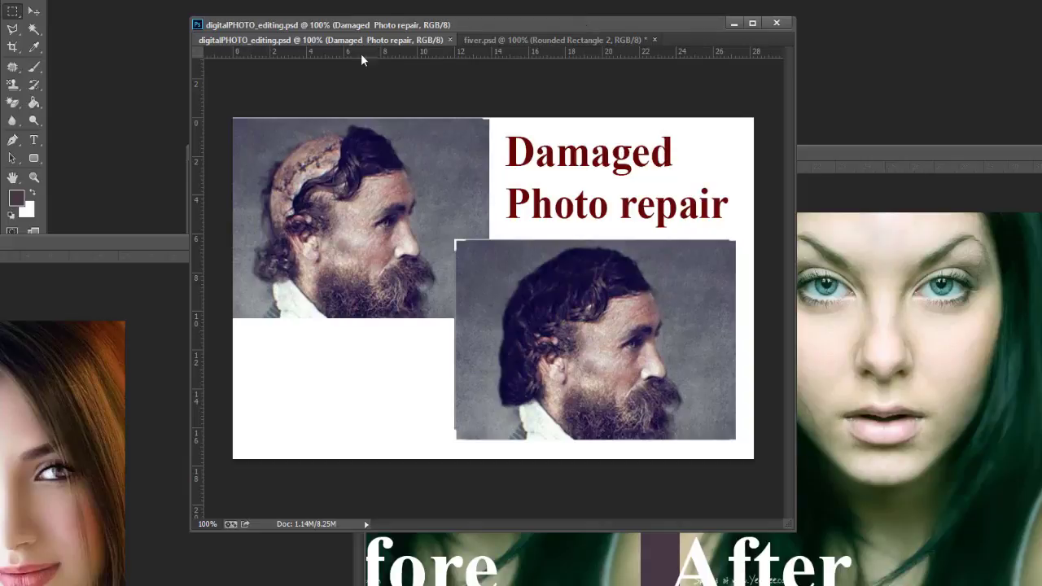
left_click_drag(543, 23, 456, 23)
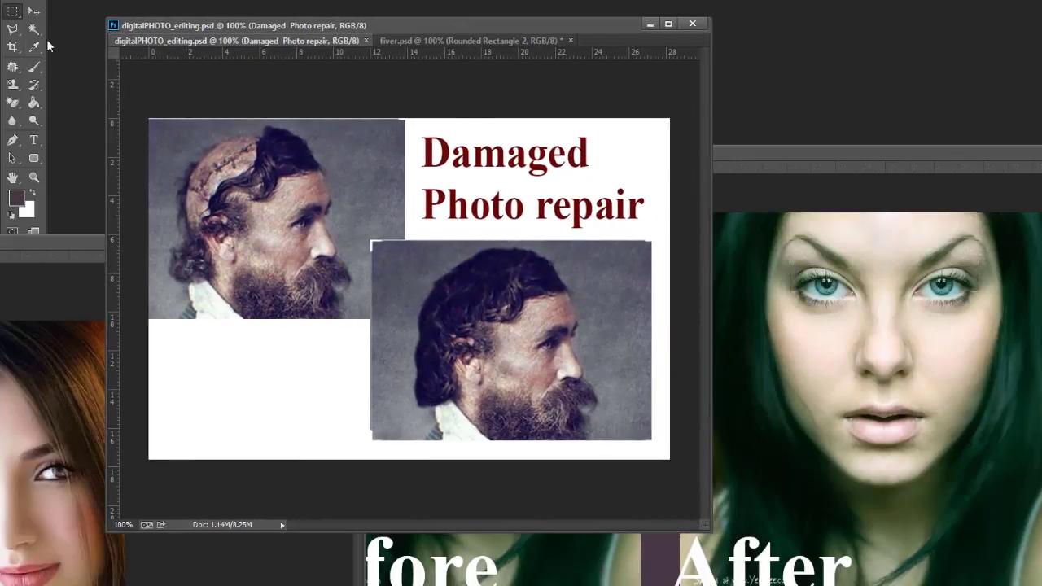
- Select Layer 1 copy with the Move tool and hide the hair-patch layers from Layer 2 copy 7 down to Layer 2
left_click(32, 13)
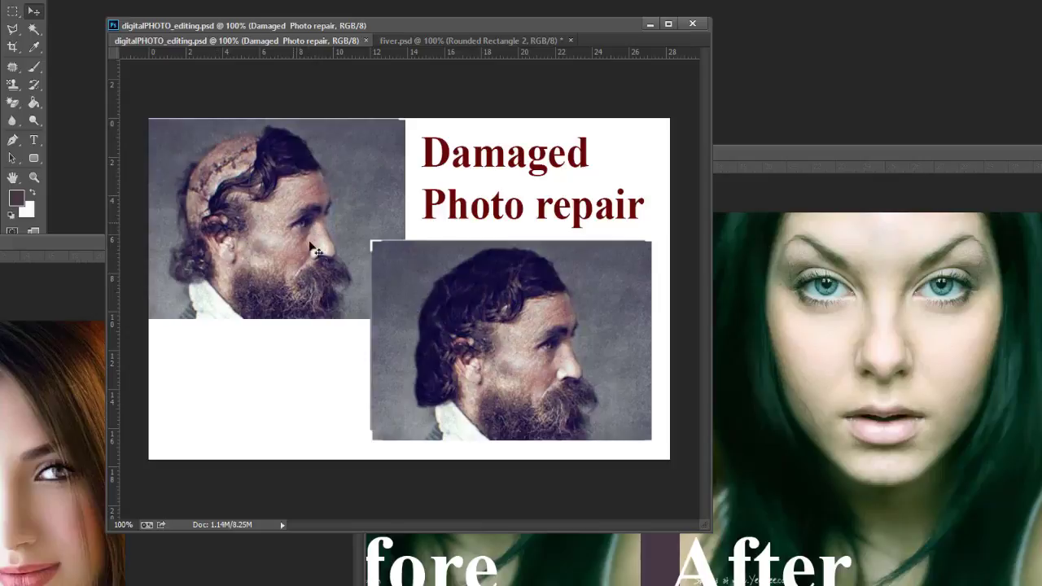
left_click(498, 368)
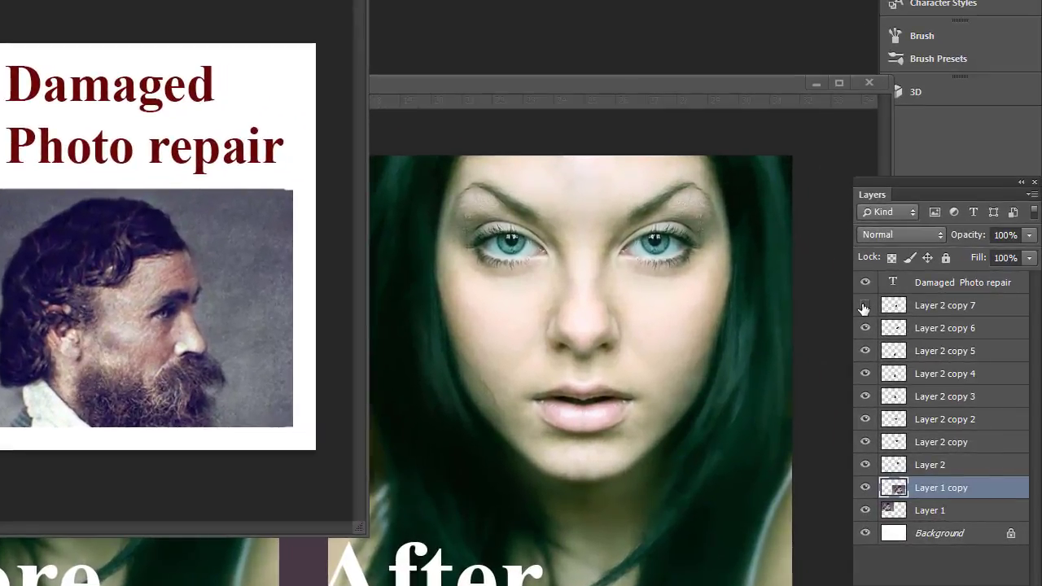
left_click(865, 328)
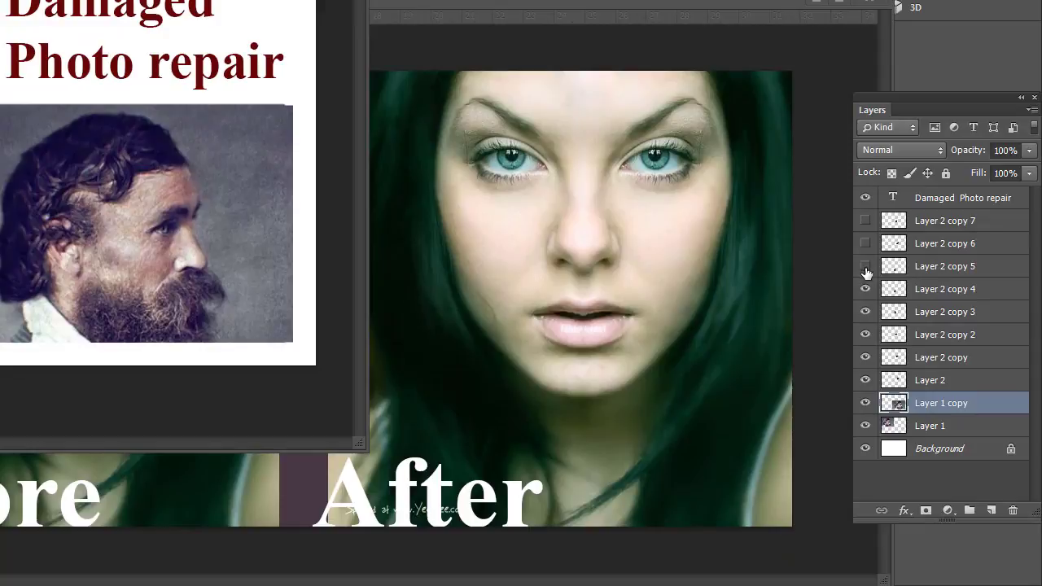
left_click(865, 271)
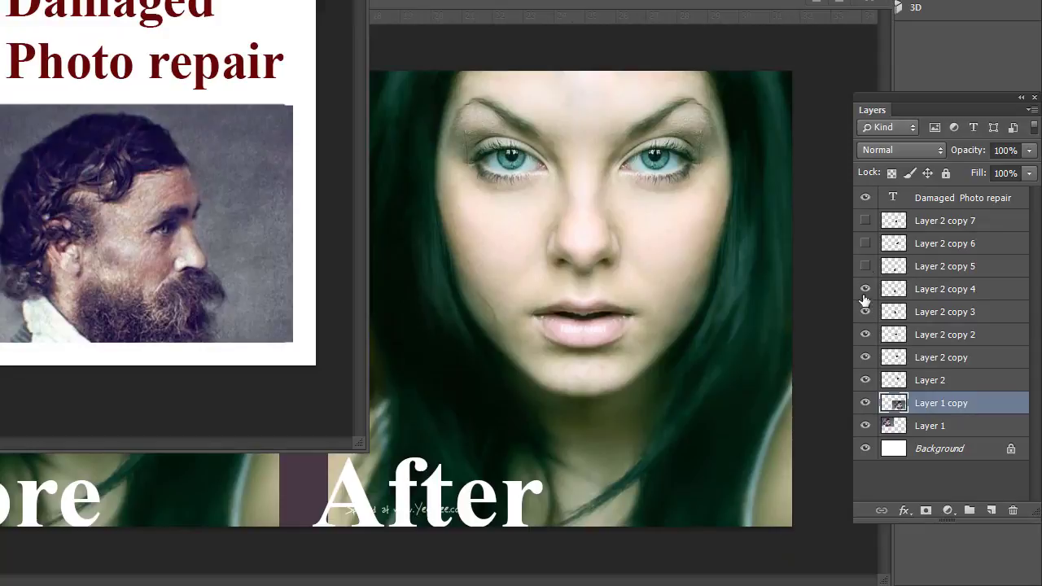
left_click(865, 289)
left_click(865, 314)
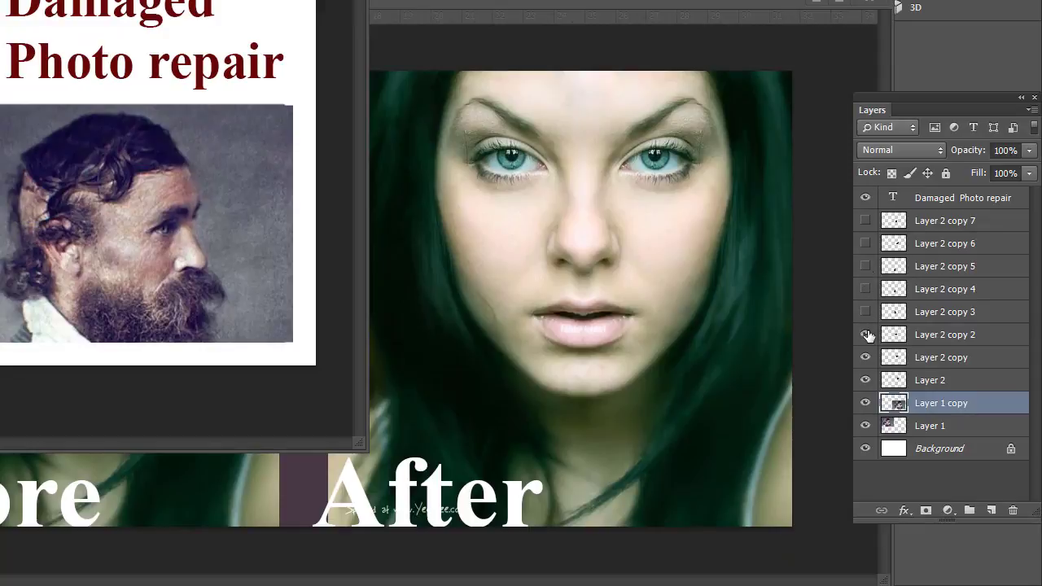
left_click(866, 335)
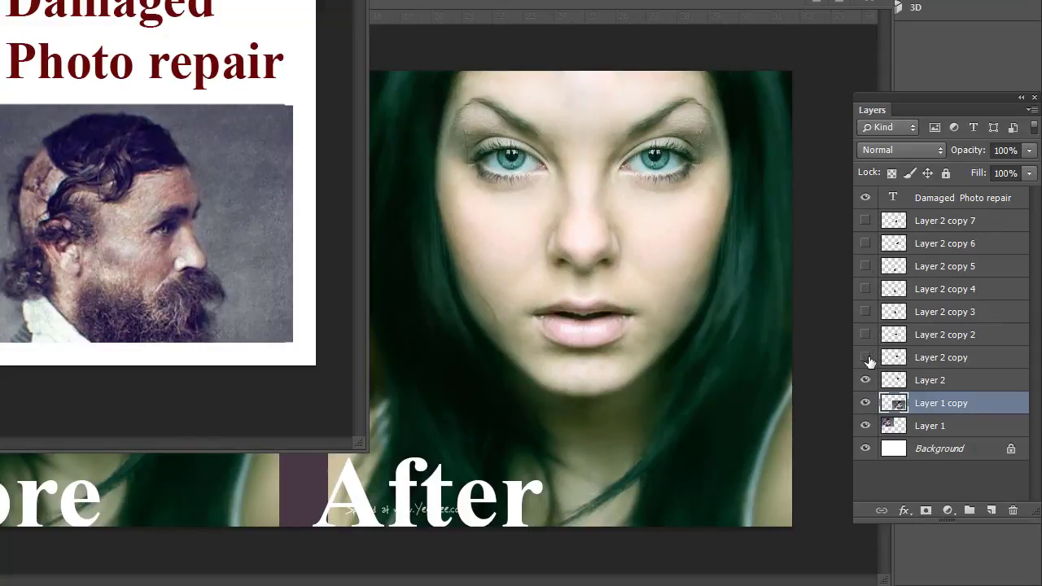
left_click(866, 358)
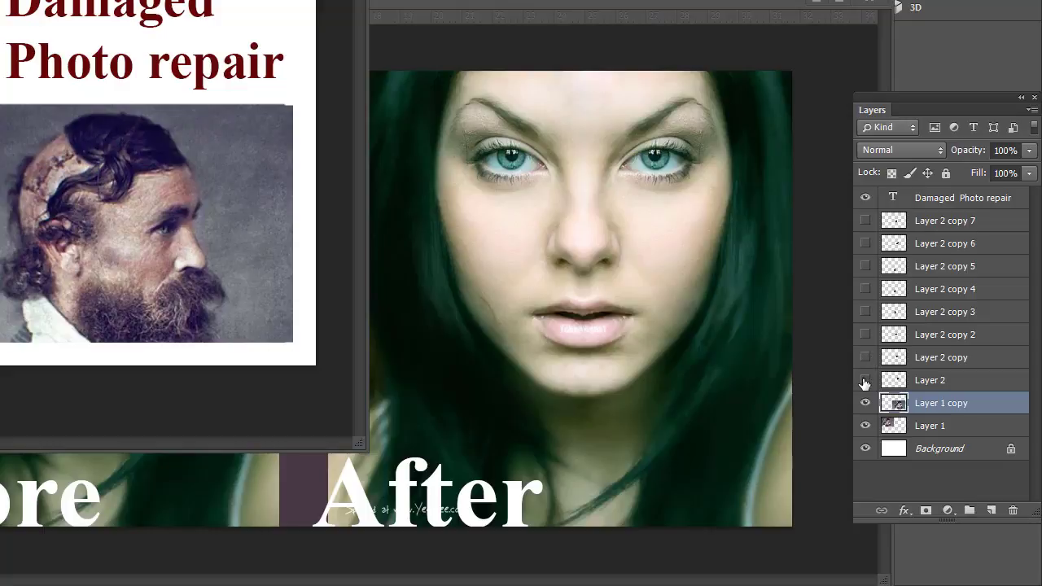
left_click(866, 381)
left_click(865, 403)
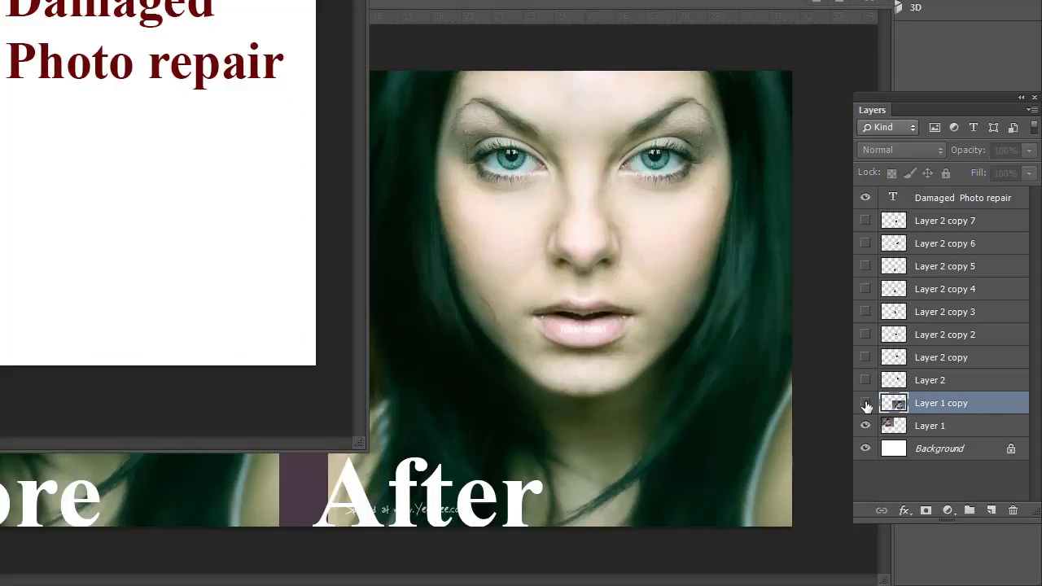
left_click(865, 404)
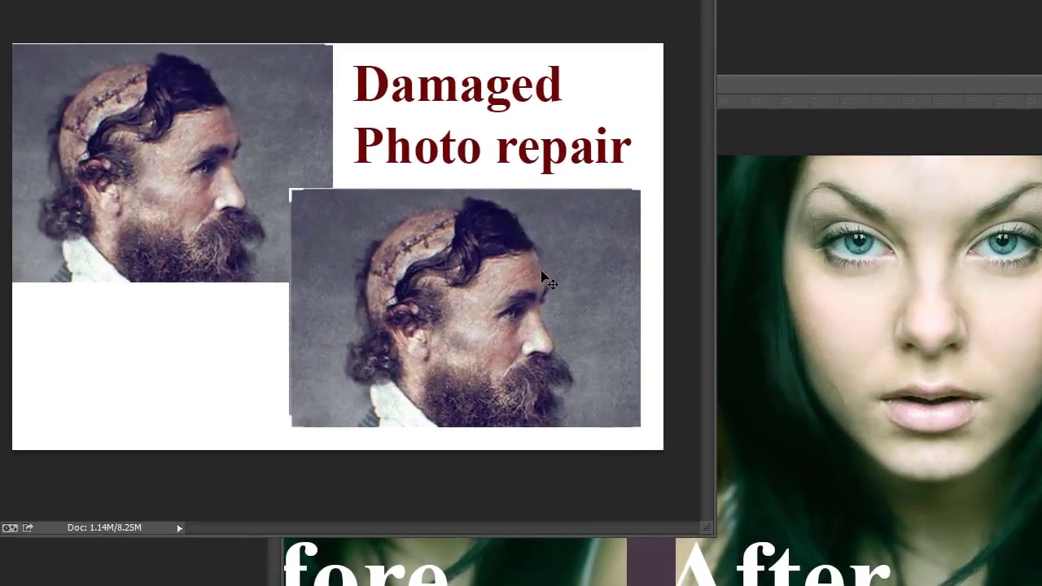
- Place Layer 1 copy above the Damaged Photo repair text layer and move the photo into the canvas's upper-left corner
left_click_drag(202, 199, 130, 229)
left_click_drag(478, 315, 460, 283)
left_click_drag(623, 283, 605, 284)
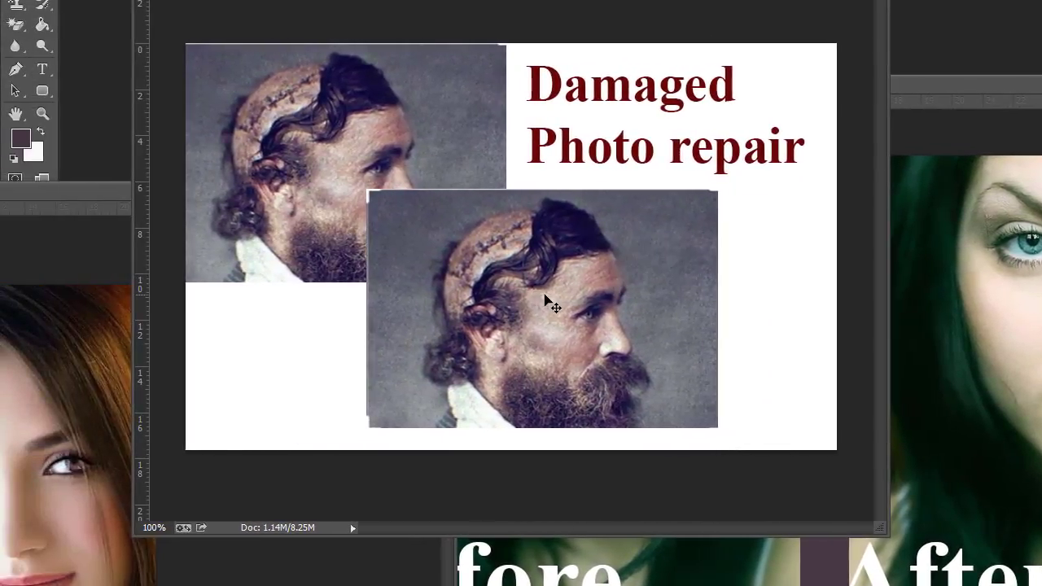
left_click_drag(552, 304, 494, 276)
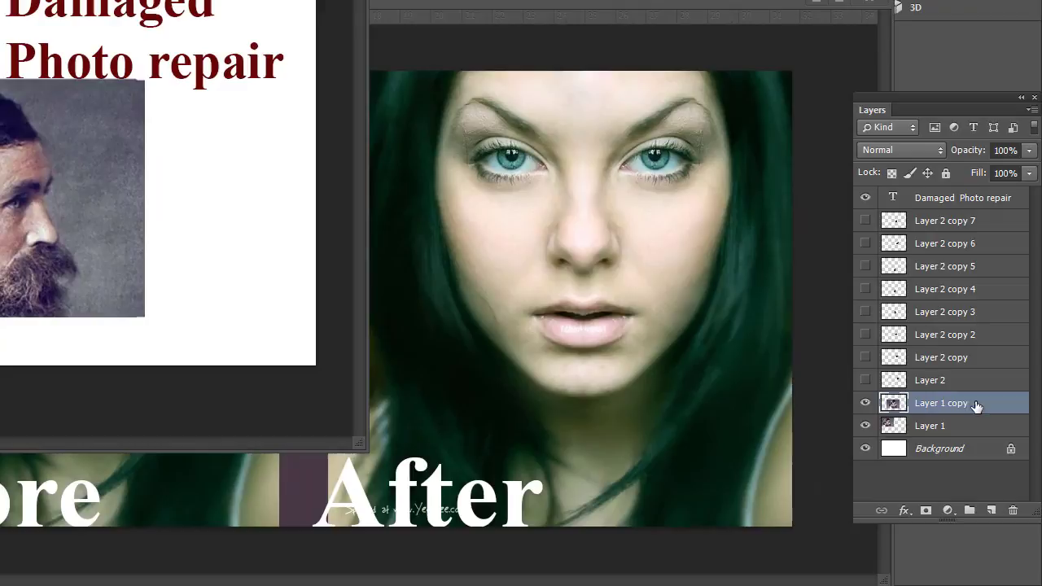
left_click_drag(976, 405, 988, 193)
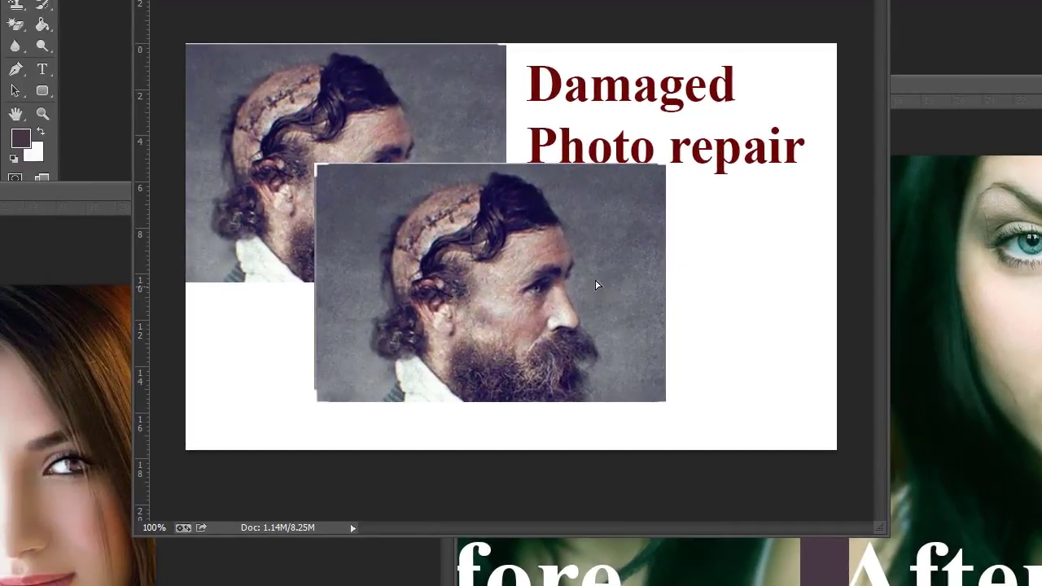
left_click_drag(596, 285, 469, 168)
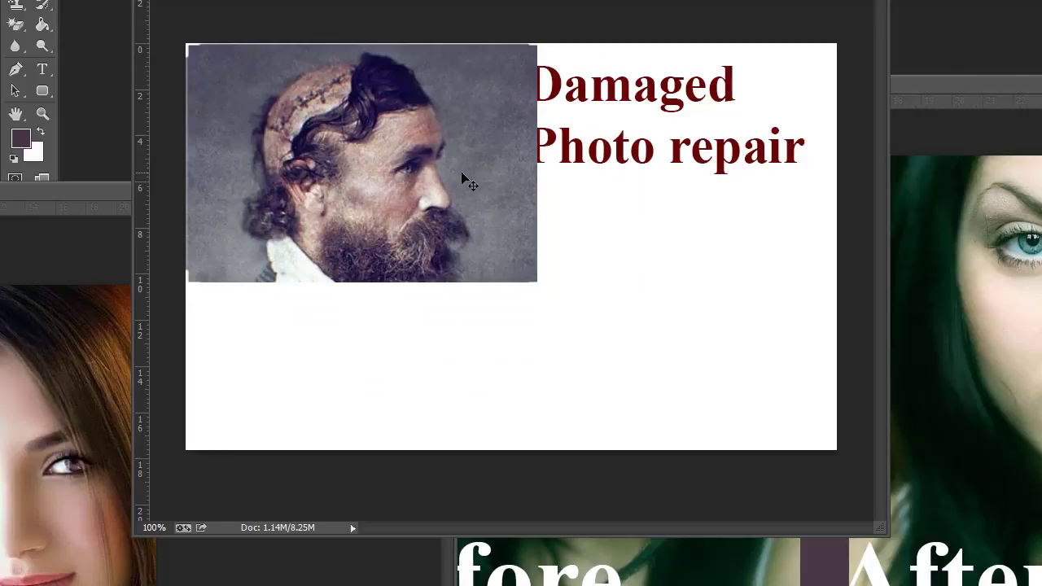
- Enlarge the Layer 1 copy photo with Free Transform so it covers the whole canvas
key("ctrl+t")
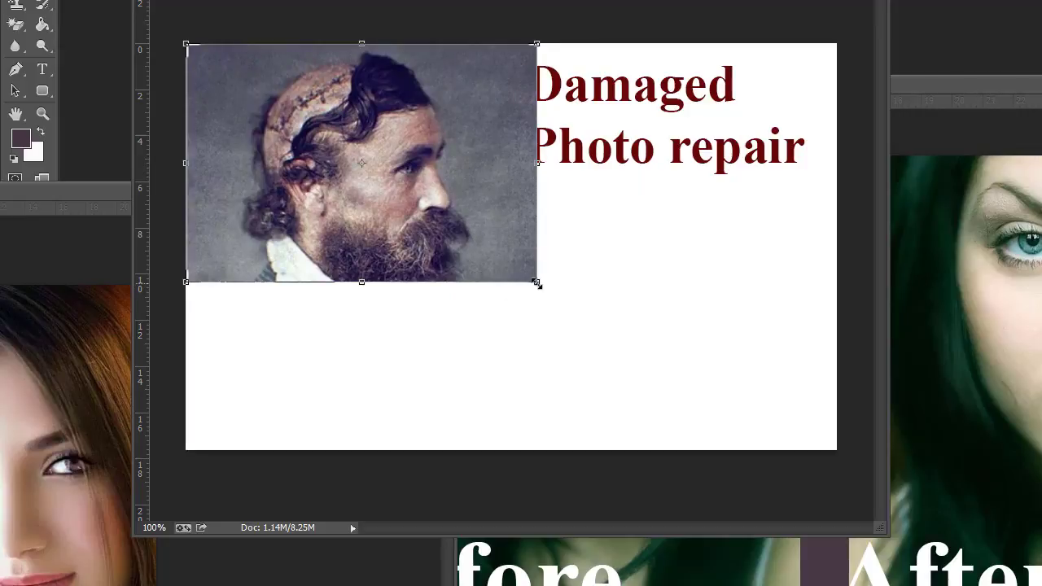
left_click_drag(536, 283, 834, 449)
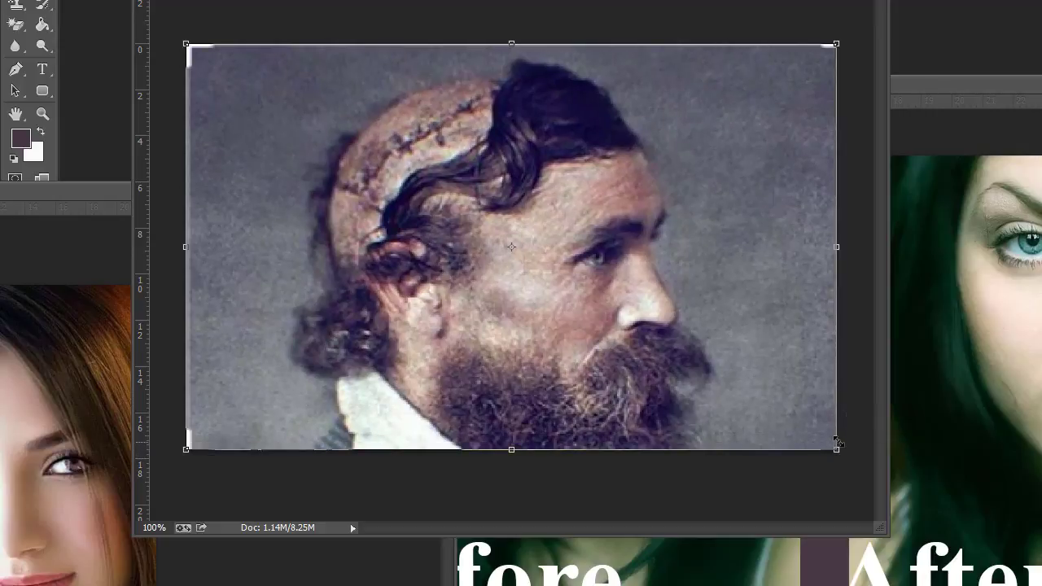
key("Return")
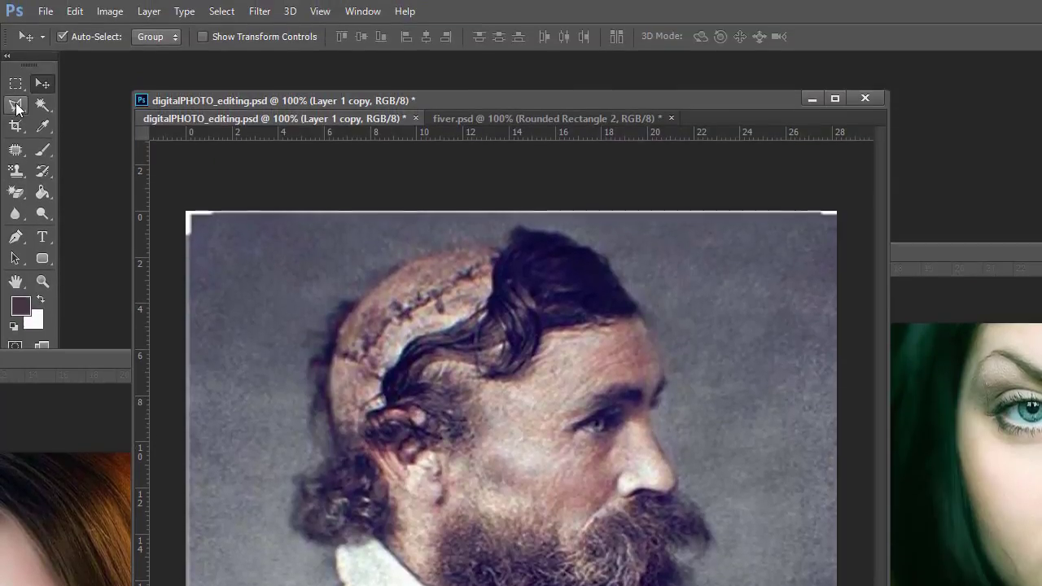
- Switch to the Polygonal Lasso tool for outlining the dark hair above the forehead
left_click(16, 106)
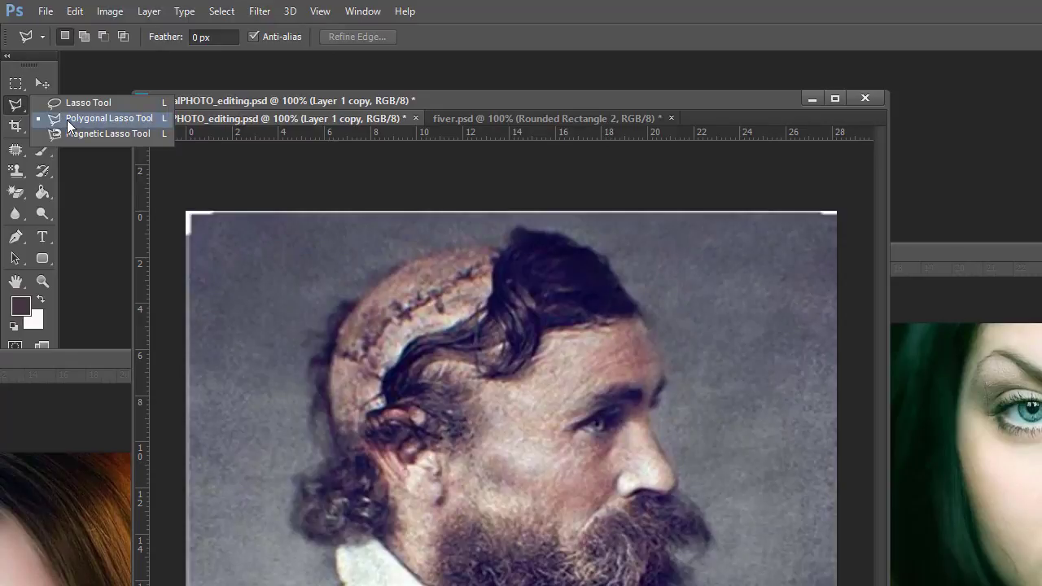
left_click(67, 119)
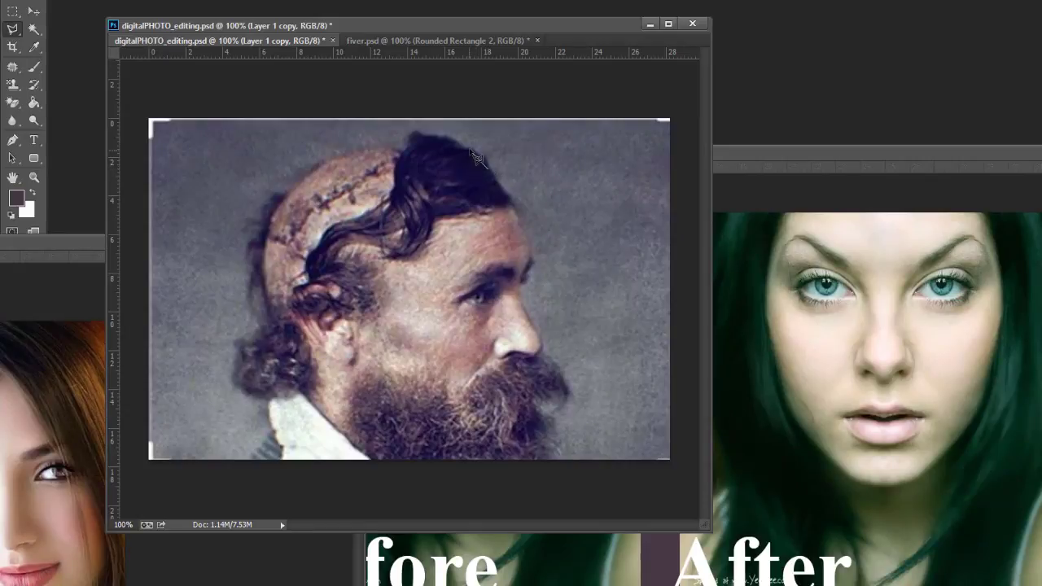
left_click(487, 167)
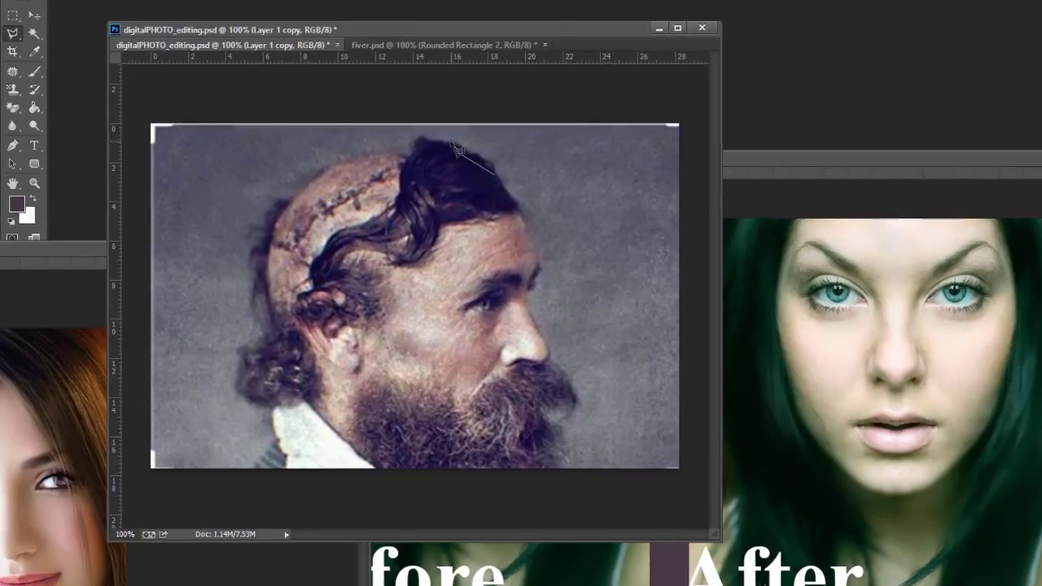
left_click(446, 142)
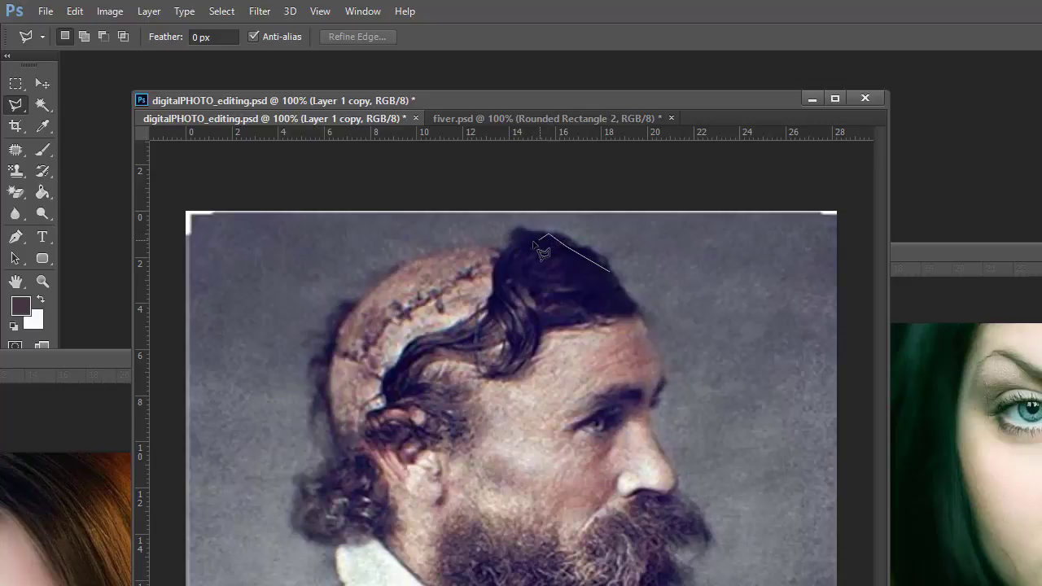
left_click(534, 237)
left_click(472, 227)
key("BackSpace")
key("BackSpace")
key("BackSpace")
left_click(568, 246)
key("Escape")
- Outline the dark patch of hair above the man's forehead as a closed polygonal selection
left_click(608, 271)
left_click(581, 245)
left_click(546, 232)
left_click(521, 232)
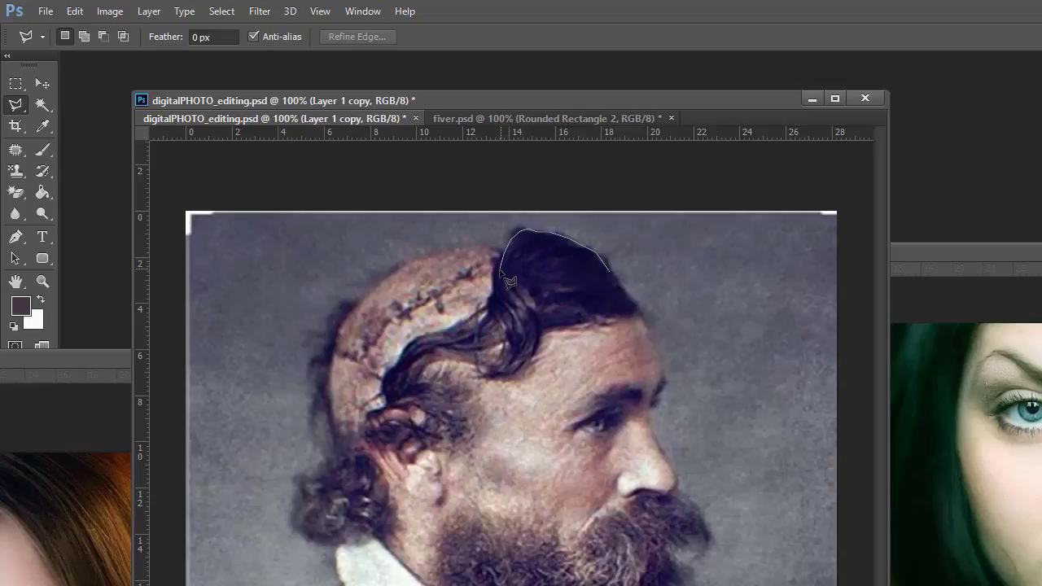
mouse_move(498, 291)
left_mouse_down()
mouse_move(501, 314)
mouse_move(574, 326)
mouse_move(606, 321)
mouse_move(617, 293)
left_mouse_up()
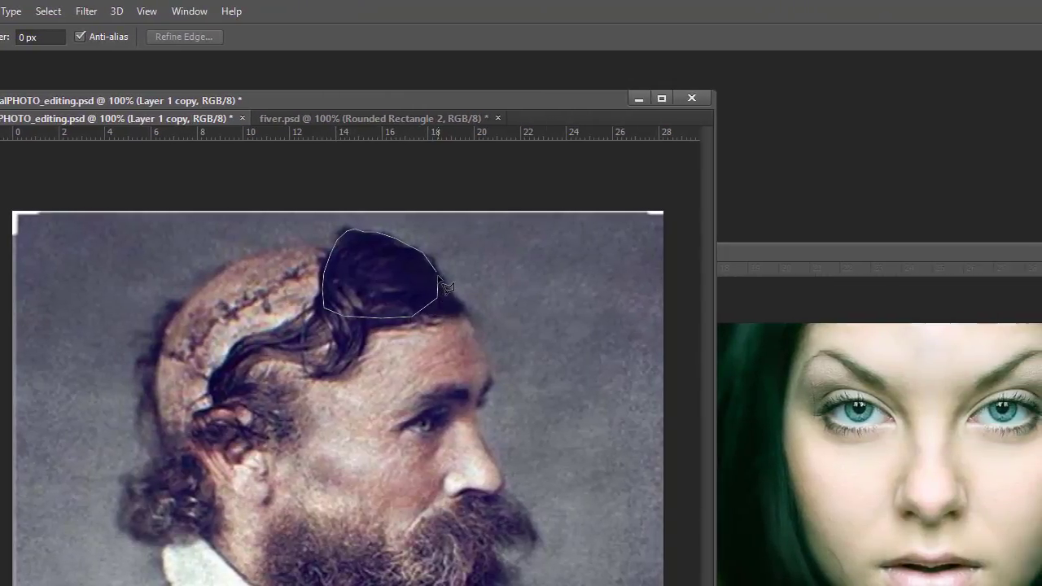
left_click_drag(447, 283, 441, 280)
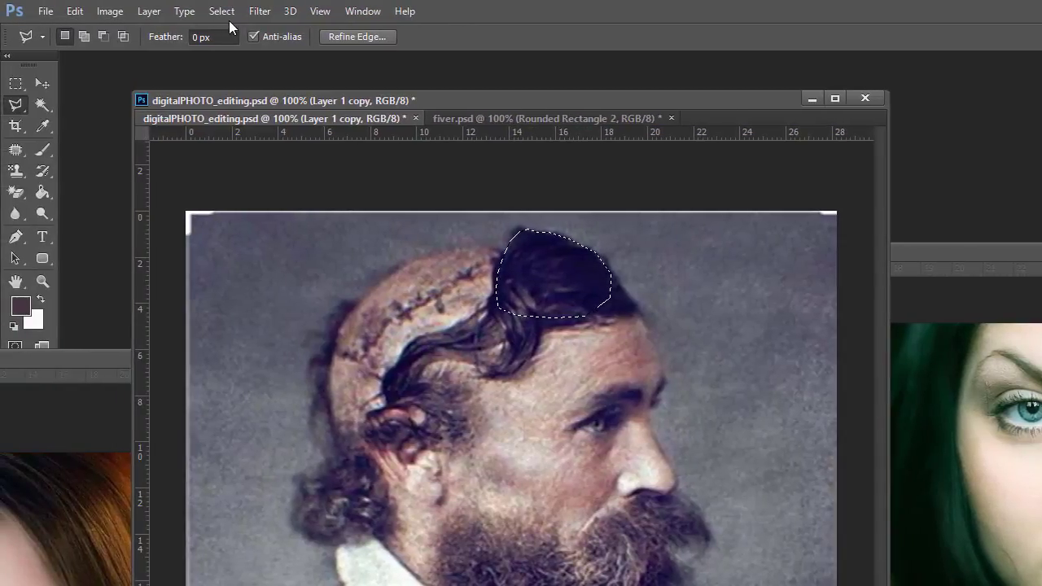
- Feather the hair selection with a radius of 2 pixels
left_click(167, 11)
mouse_move(318, 261)
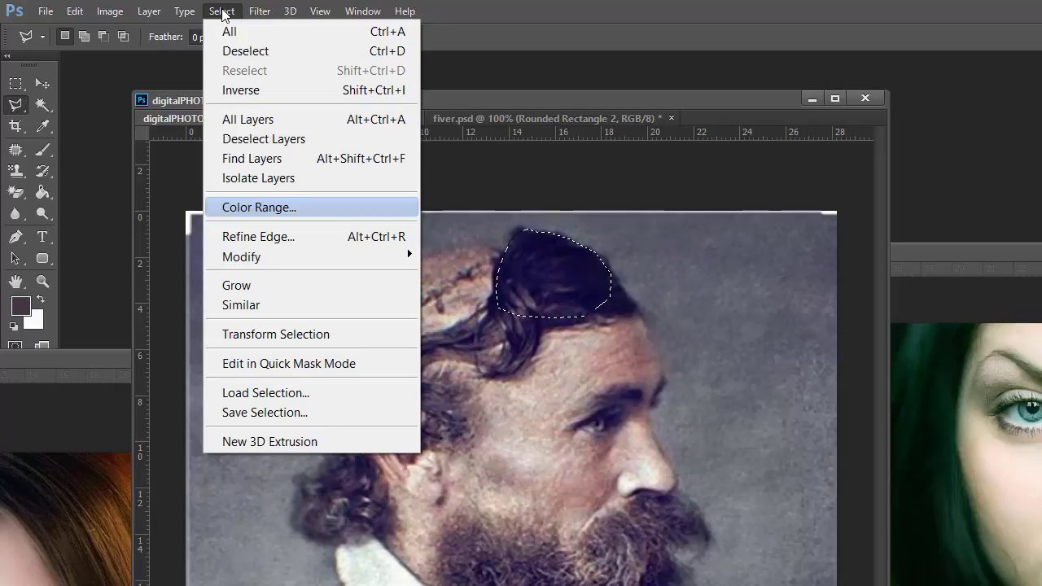
mouse_move(365, 259)
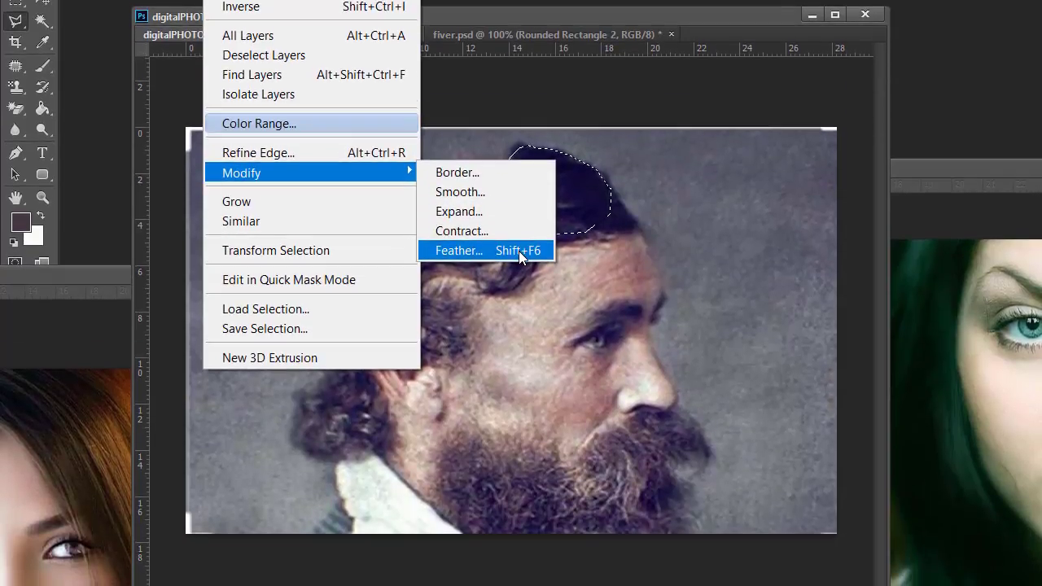
left_click(518, 278)
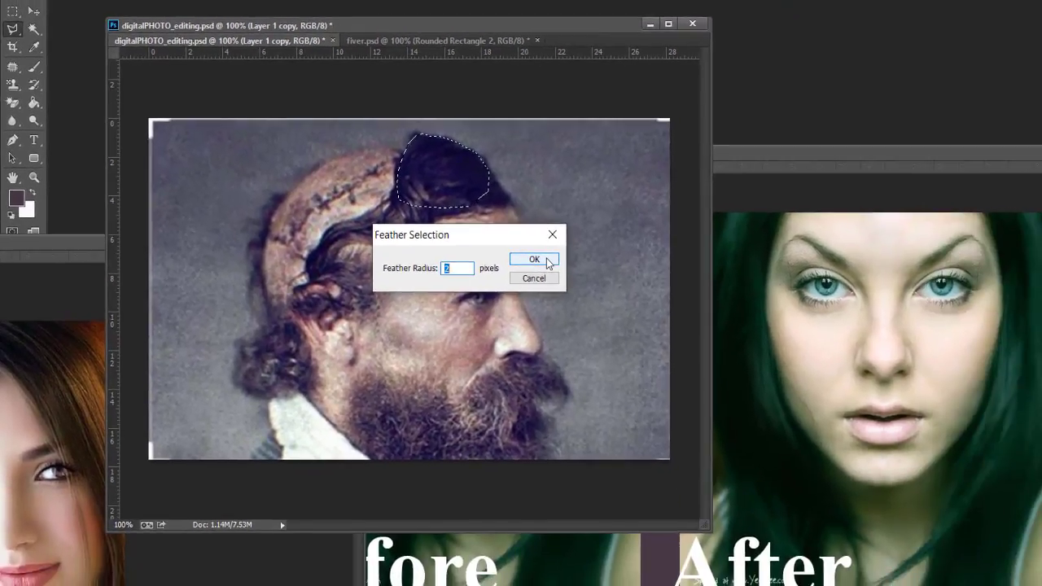
left_click(534, 258)
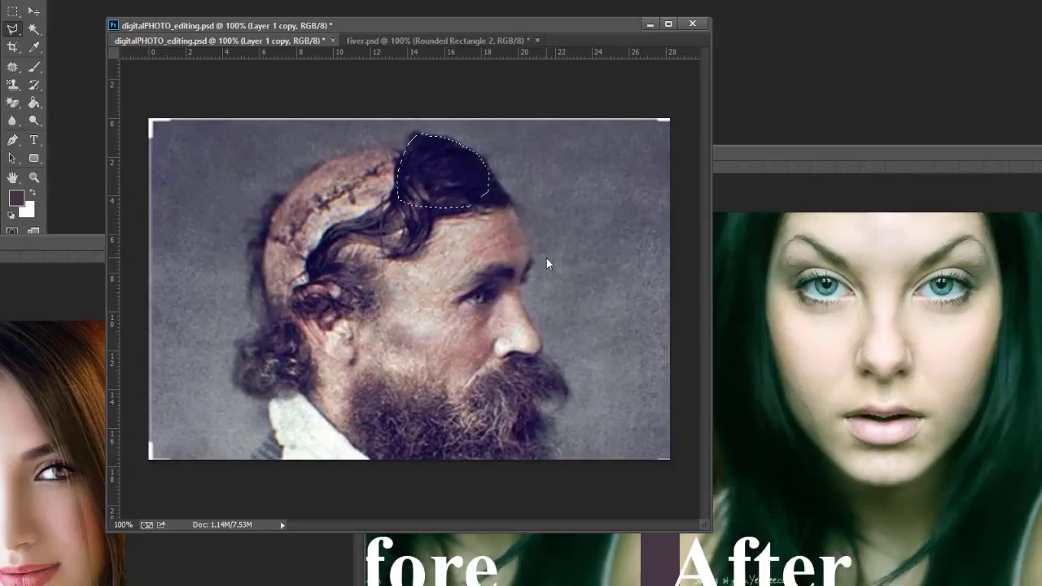
- Copy the selected hair to a new layer and move it back over the front of the scarred bald area
left_click(34, 8)
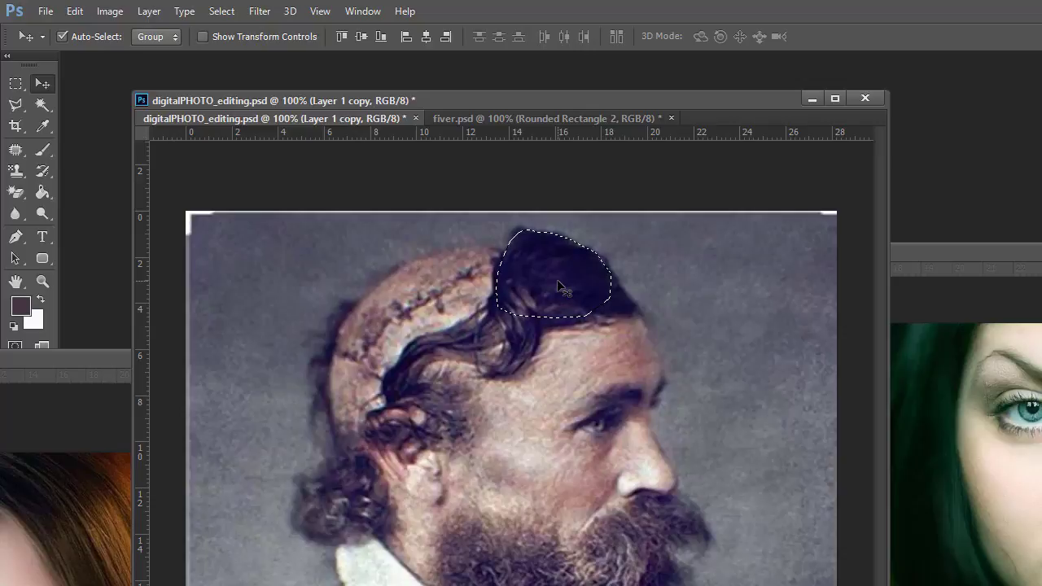
key("ctrl+j")
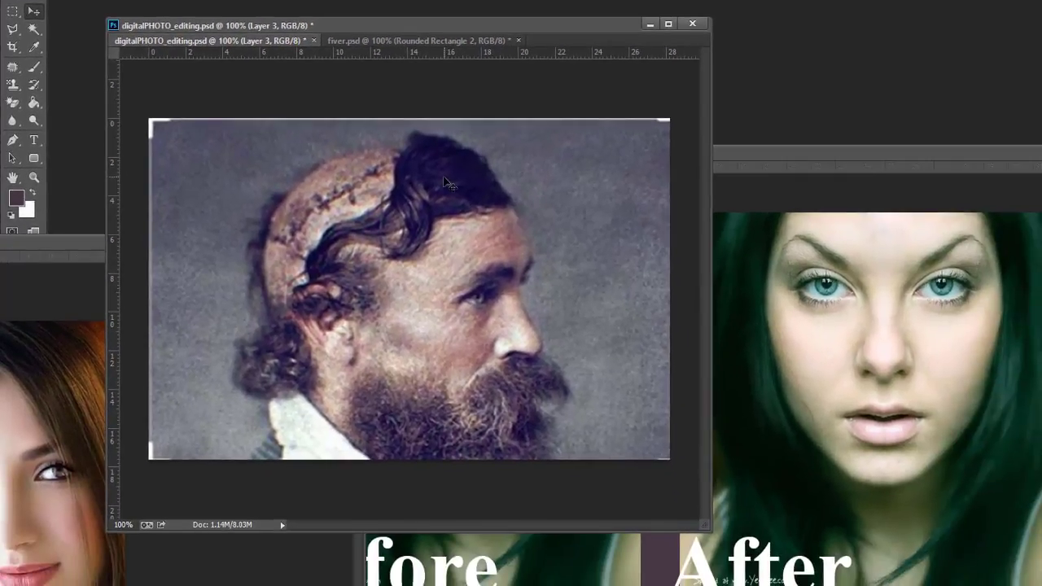
left_click_drag(558, 286, 531, 291)
left_click_drag(425, 180, 400, 173)
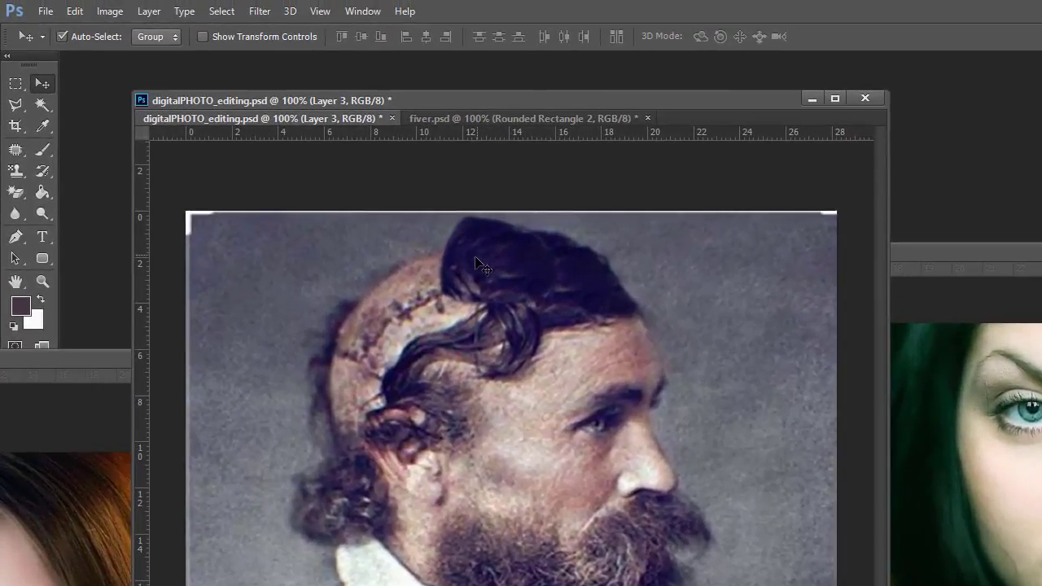
left_click_drag(479, 264, 498, 279)
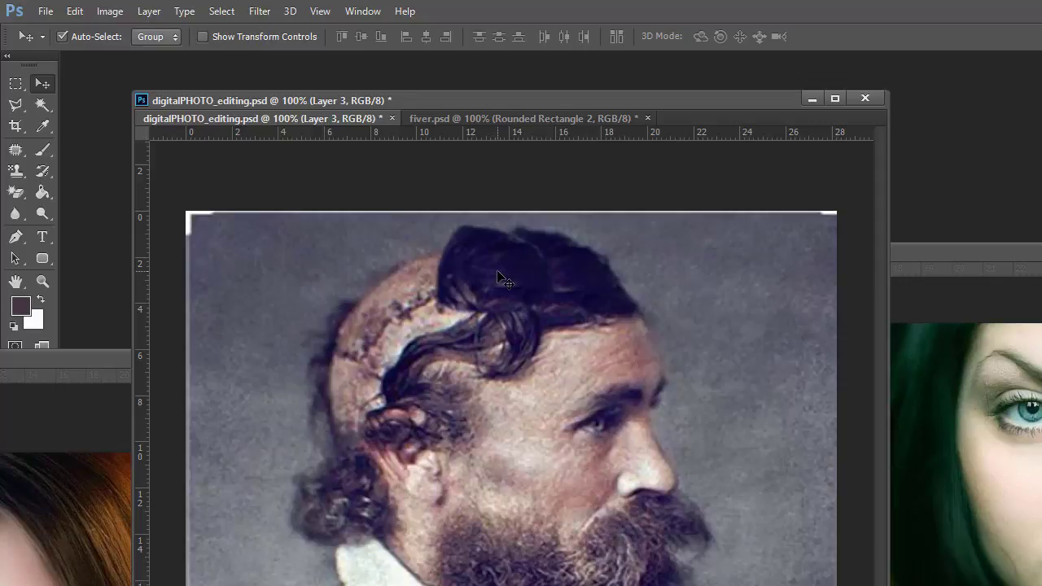
- Rotate the copied hair patch about 25° counterclockwise with Free Transform so it follows the head's contour
key("ctrl+t")
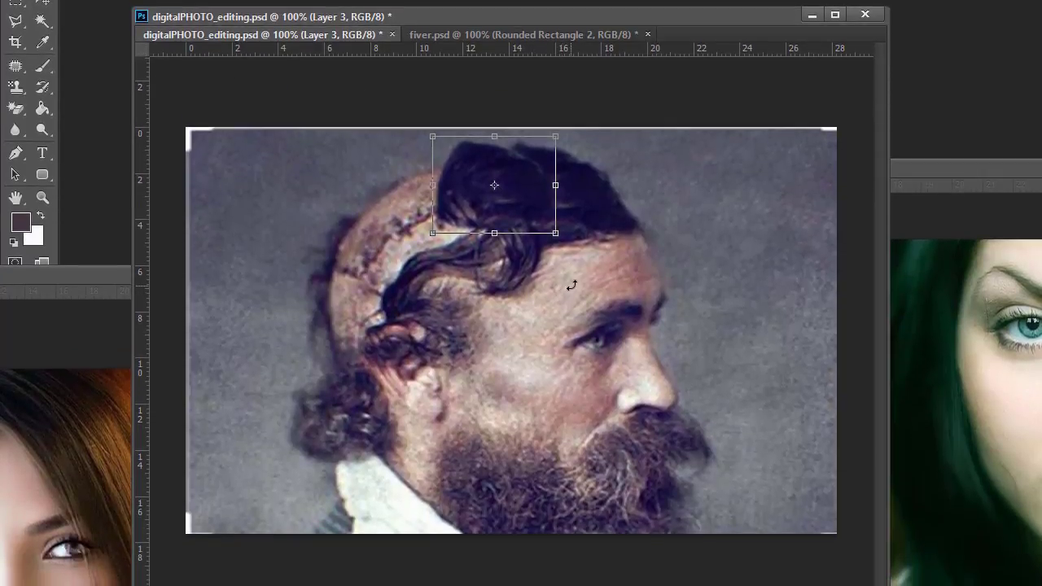
left_click_drag(571, 285, 533, 279)
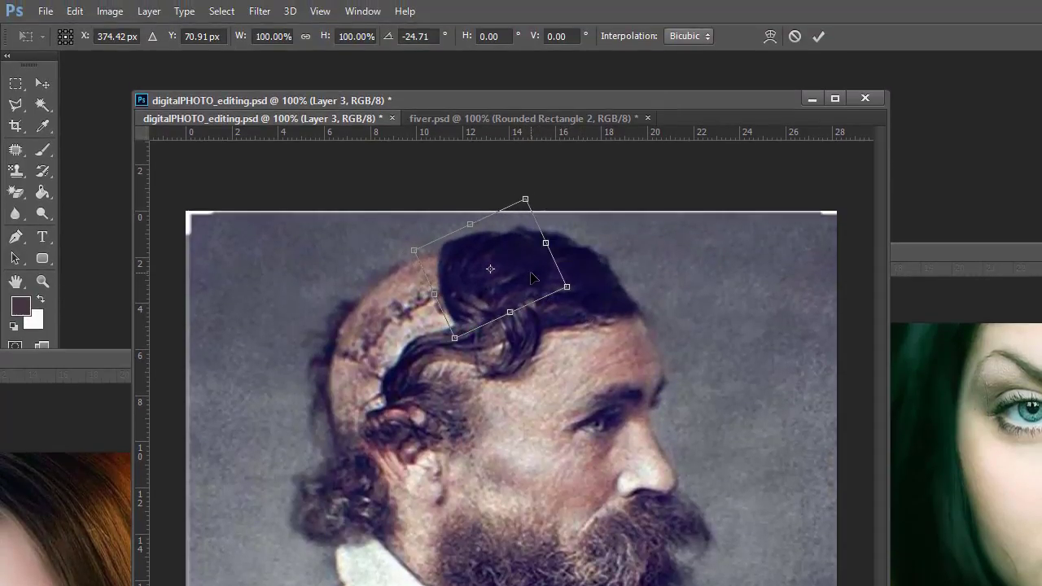
key("Return")
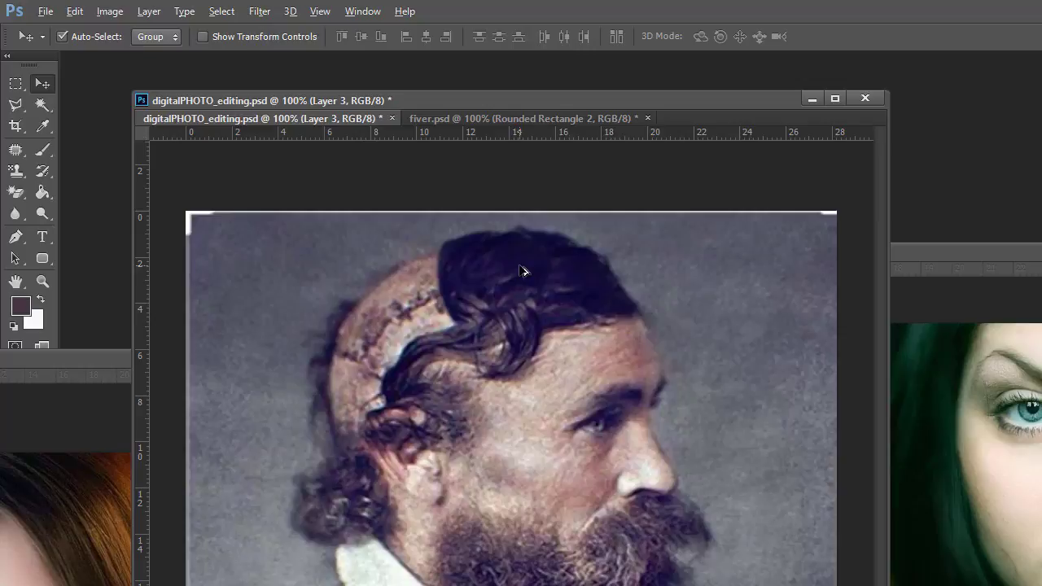
- Duplicate the hair patch twice toward the back of the head, rotating the second duplicate about 14° counterclockwise and shifting it further back
left_click_drag(521, 271, 482, 272)
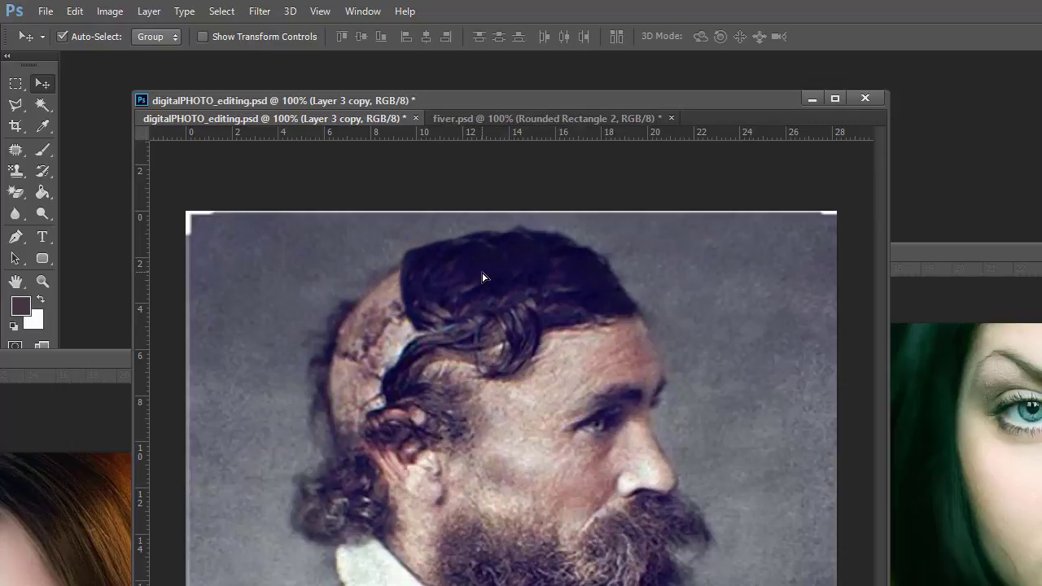
left_click_drag(480, 279, 436, 283)
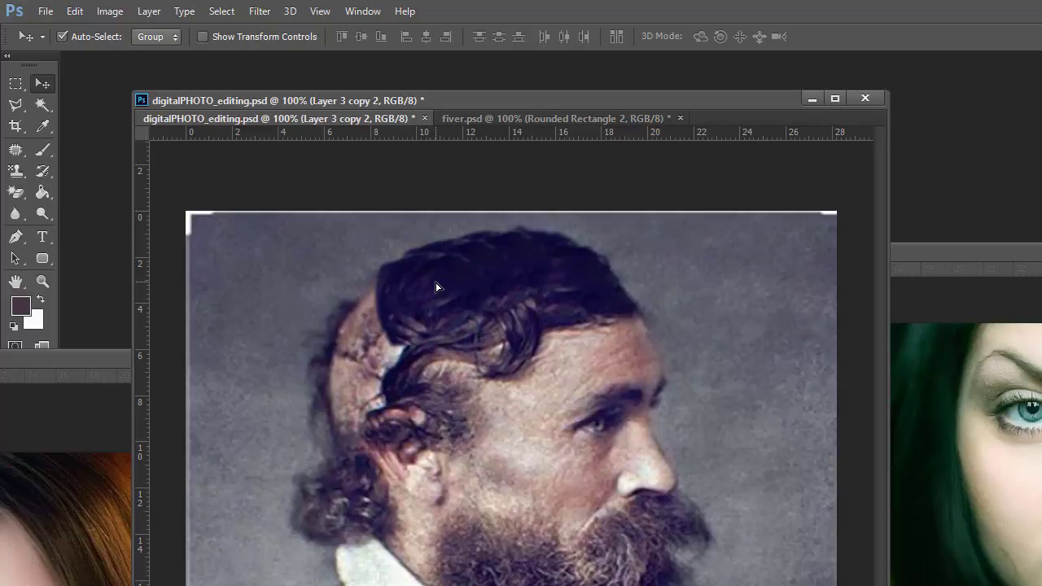
key("ctrl+t")
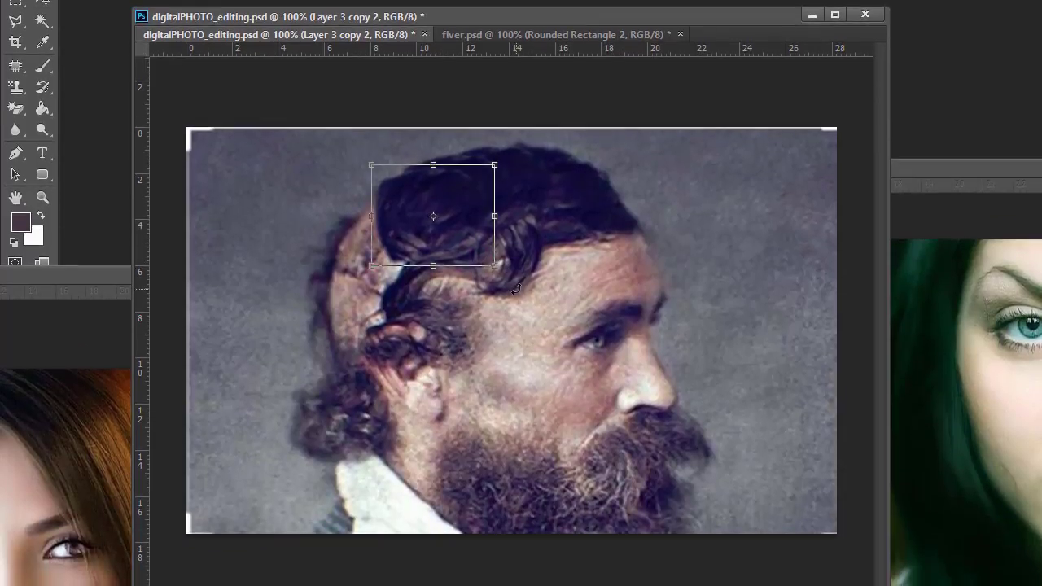
left_click_drag(516, 287, 531, 264)
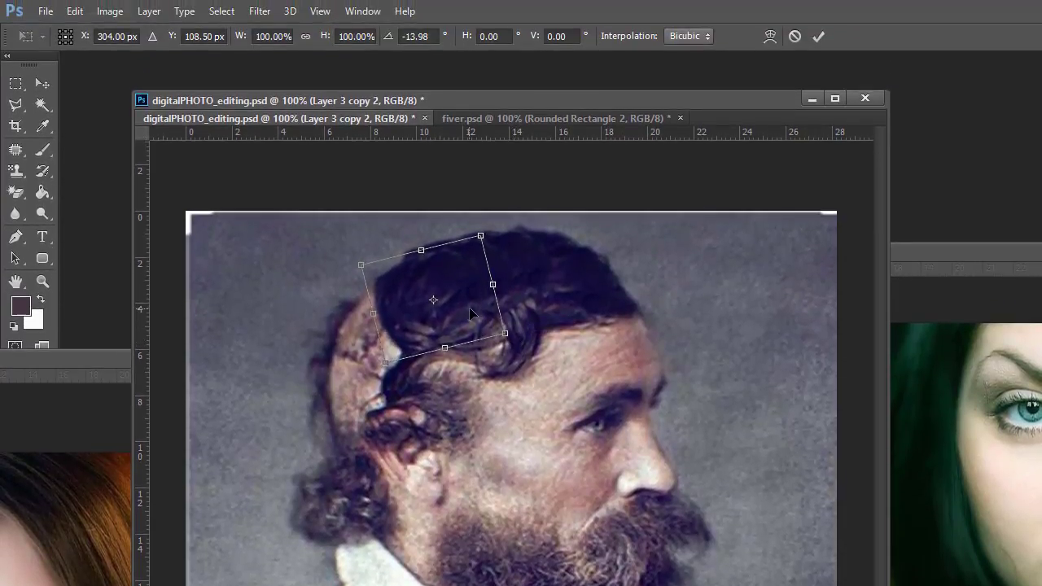
left_click_drag(471, 314, 448, 314)
key("Return")
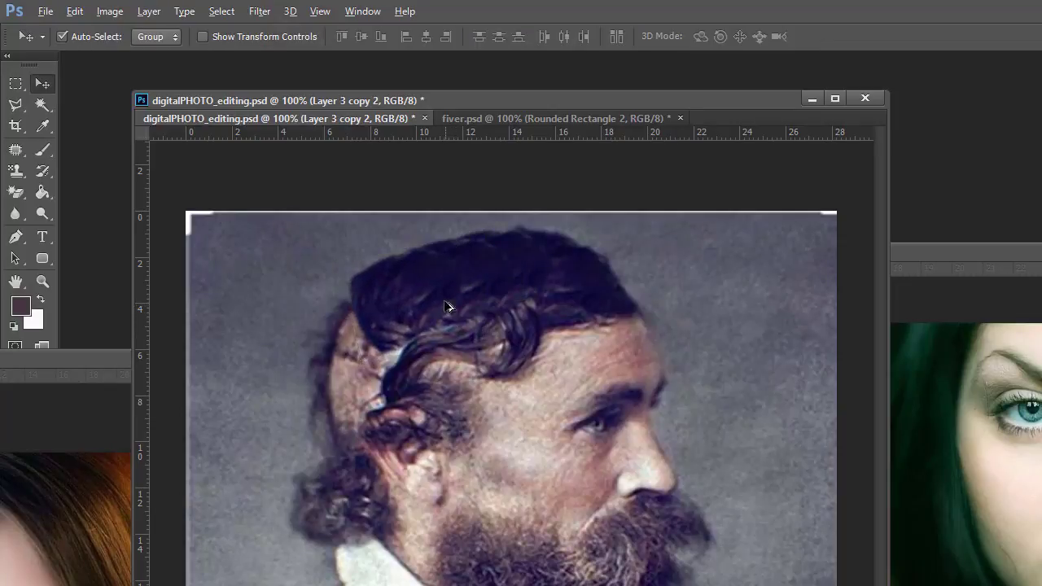
- Duplicate the hair patch over the rear of the crown and rotate it counterclockwise to match the skull's curve
left_click_drag(429, 280, 387, 295)
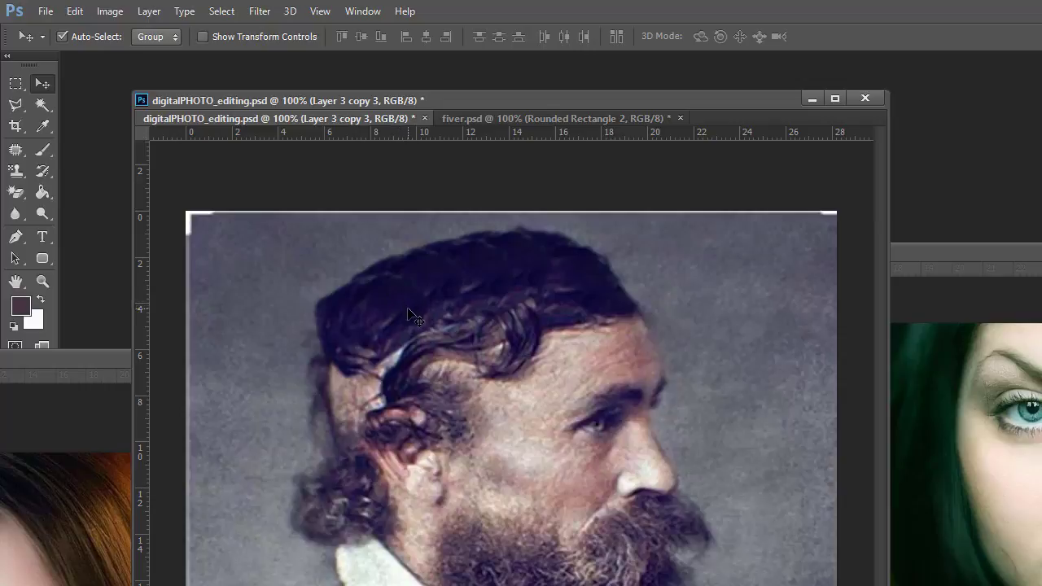
key("ctrl+t")
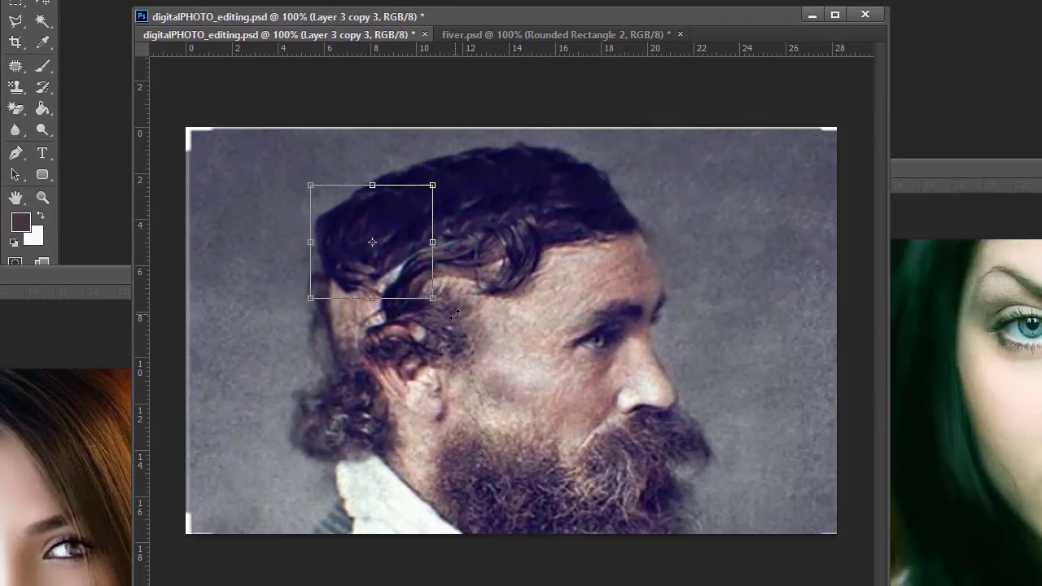
left_click_drag(455, 315, 452, 267)
key("Return")
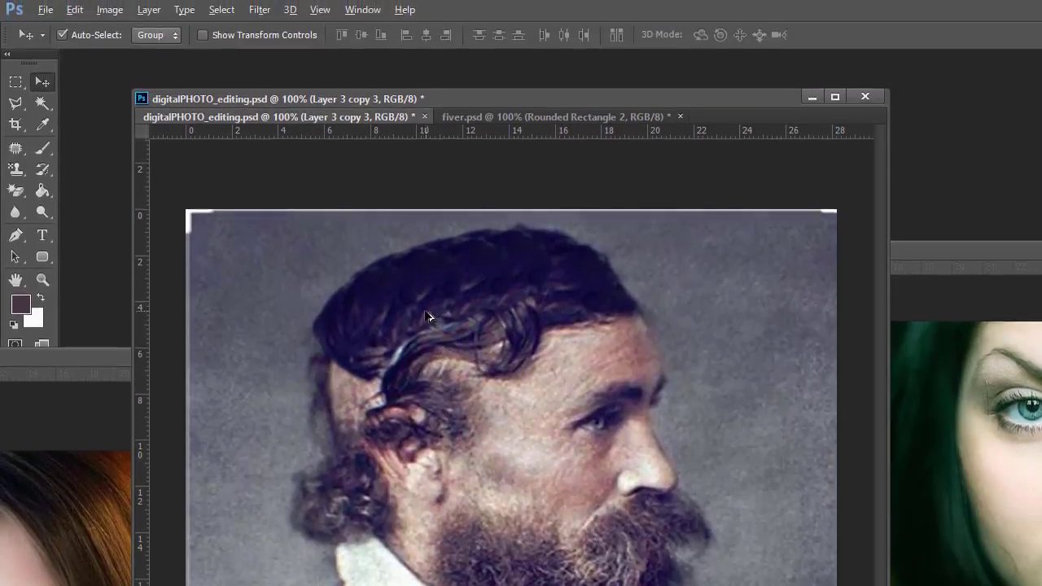
- Add another hair patch duplicate over the remaining bald skin above the ear, rotated counterclockwise to fit the back of the head
left_click_drag(399, 317, 385, 356)
key("ctrl+t")
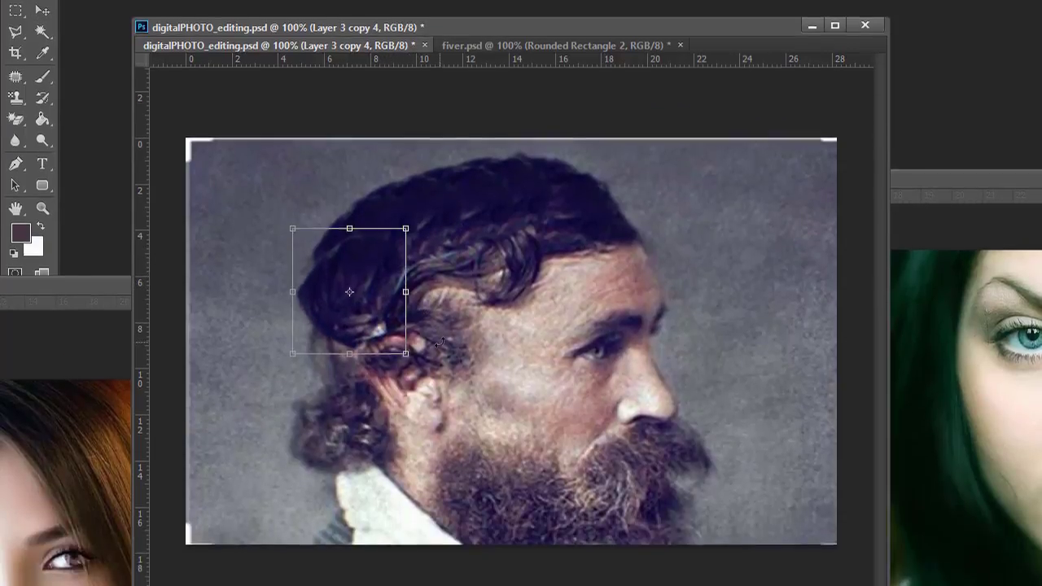
left_click_drag(429, 271, 400, 226)
mouse_move(376, 302)
left_mouse_down()
mouse_move(358, 303)
mouse_move(372, 305)
left_mouse_up()
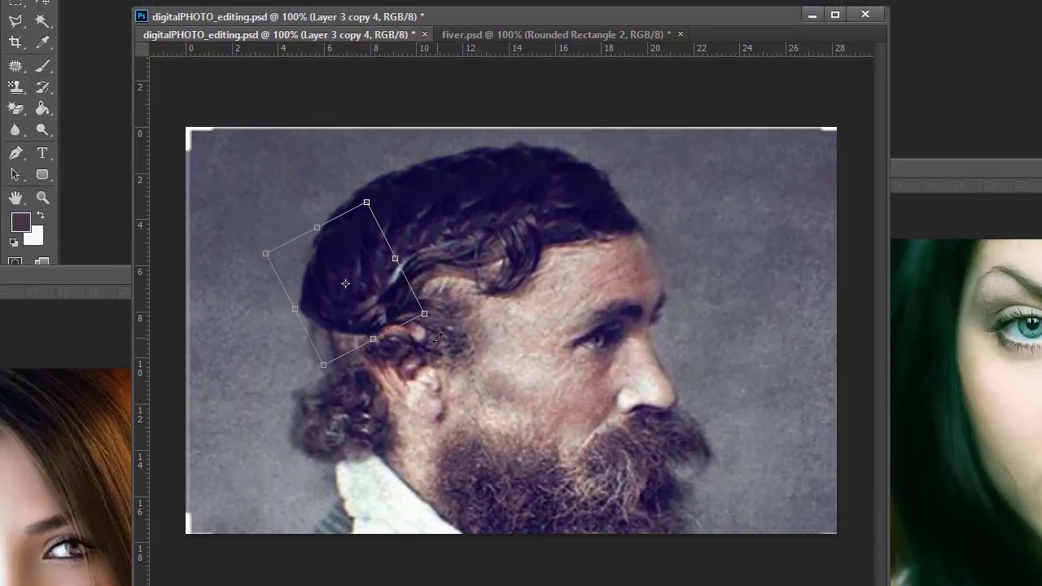
key("Return")
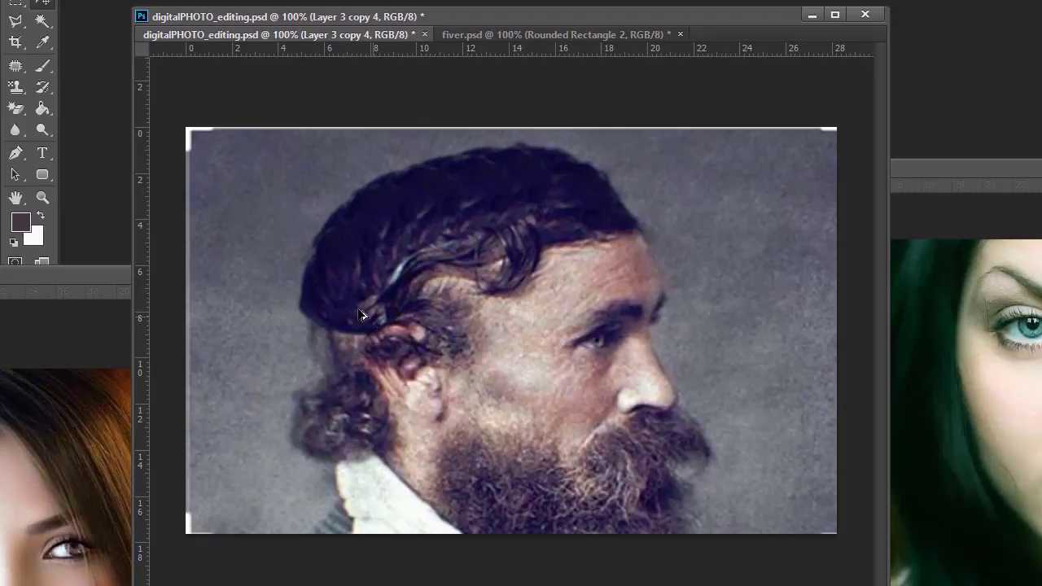
- Duplicate the hair patch down behind the ear and rotate it to cover the back of the head
left_click_drag(337, 285, 317, 348)
key("ctrl+t")
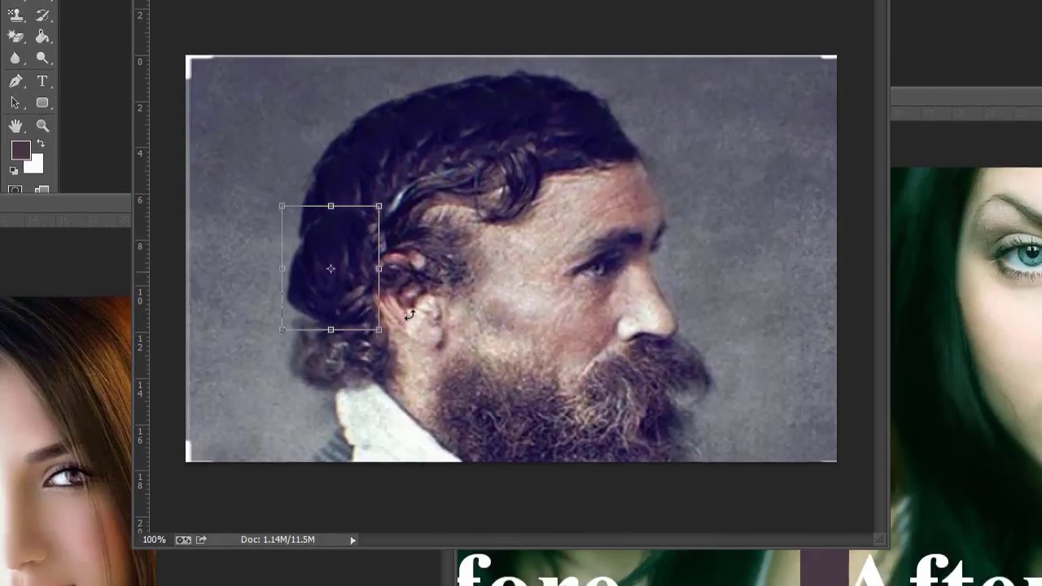
left_click_drag(399, 327, 427, 317)
key("Return")
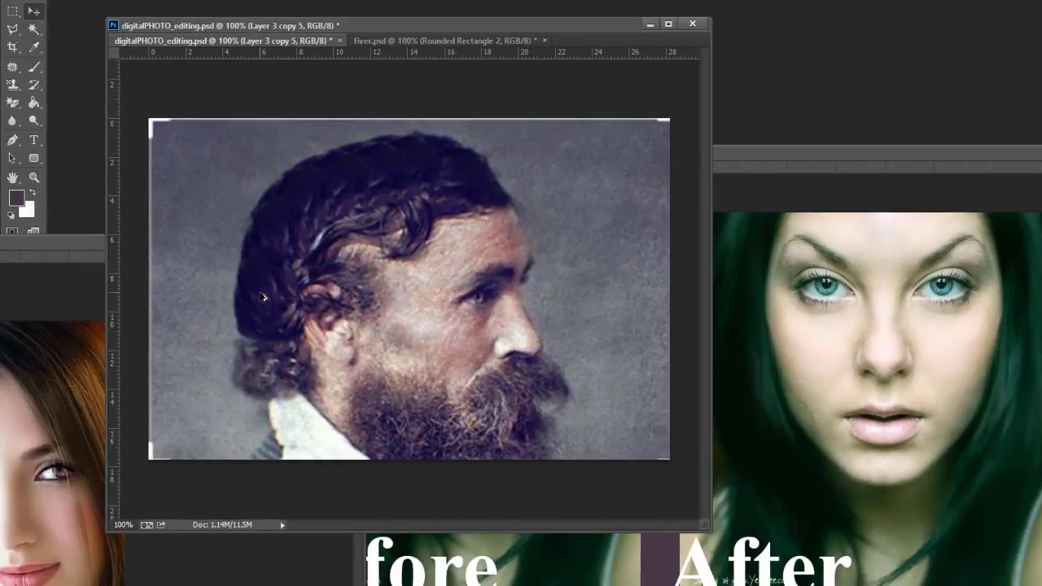
- Duplicate the hair patch down over the nape, and duplicate it again onto the side of the head above the ear
left_click_drag(262, 297, 258, 373)
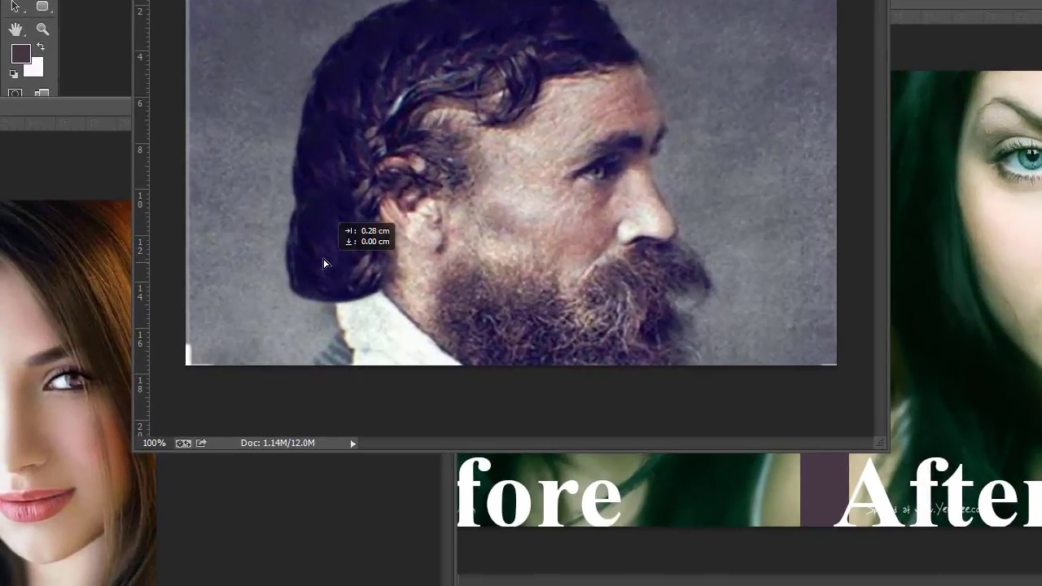
left_click_drag(323, 258, 406, 118)
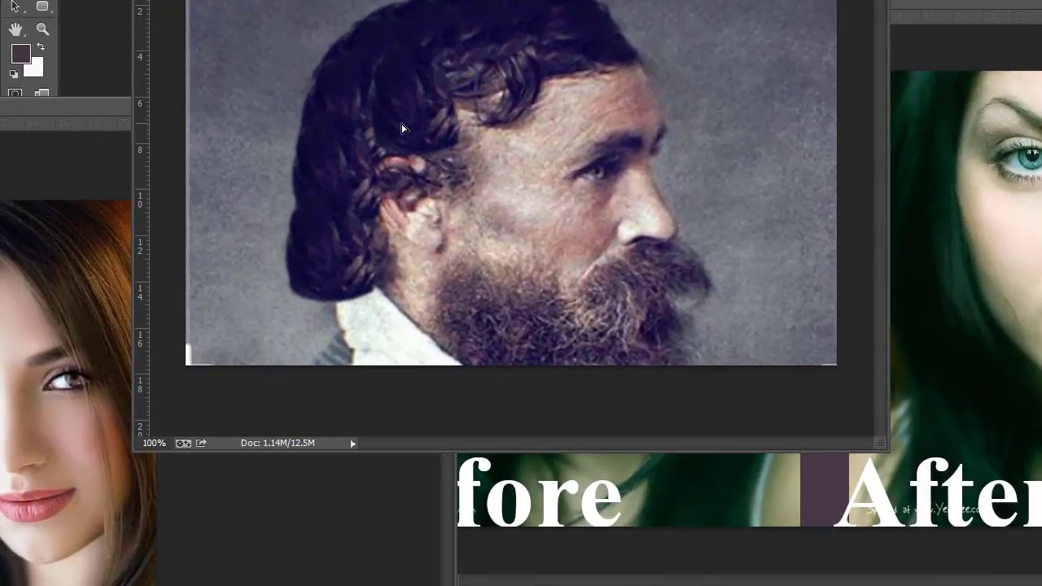
- Rotate the patch above the ear to 80.41°, scale it to 107.72% width and 122.50% height, and fit it over the temple
key("ctrl+t")
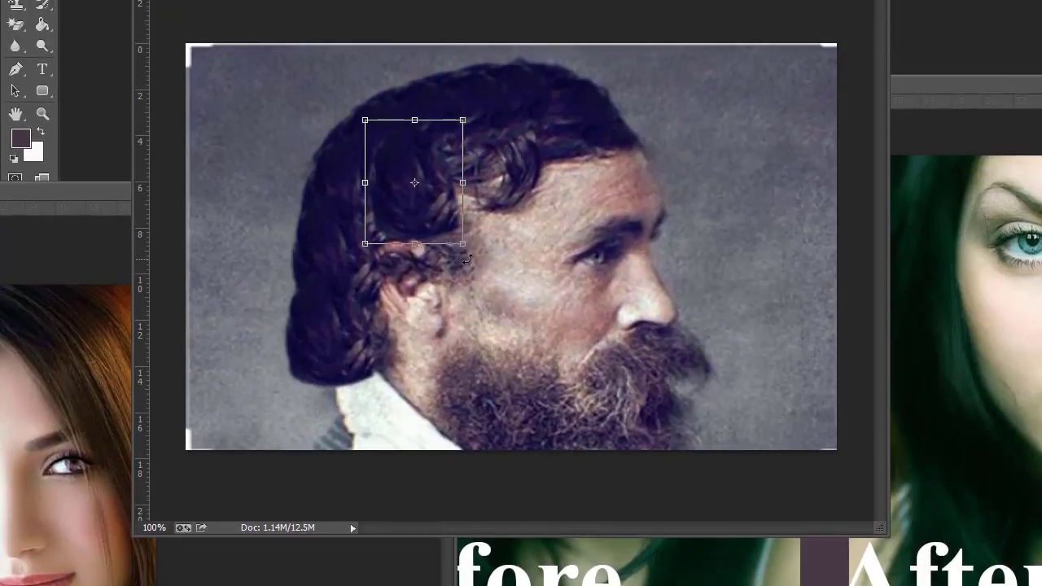
left_click_drag(468, 259, 349, 246)
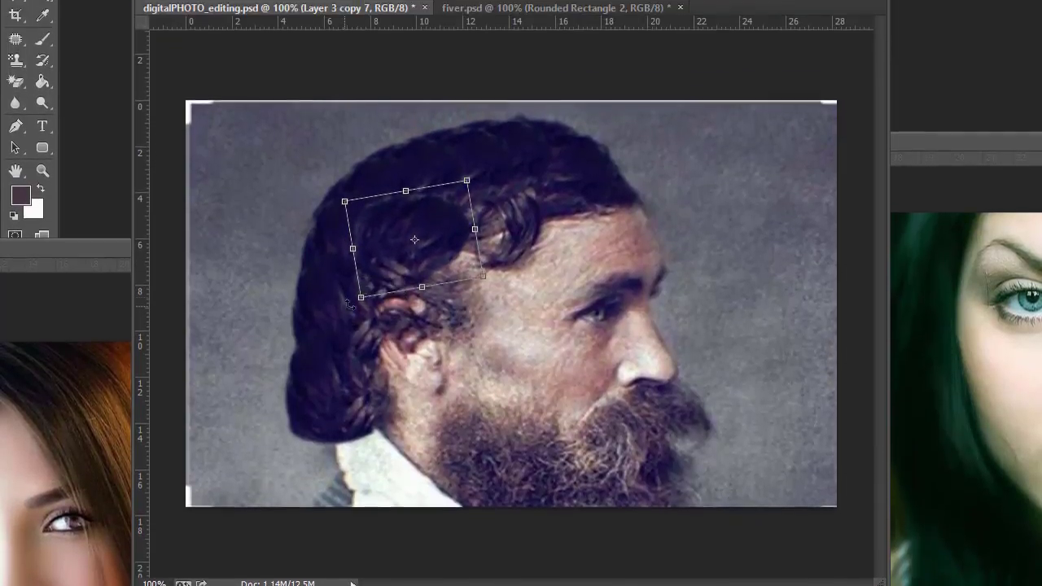
left_click_drag(403, 281, 442, 256)
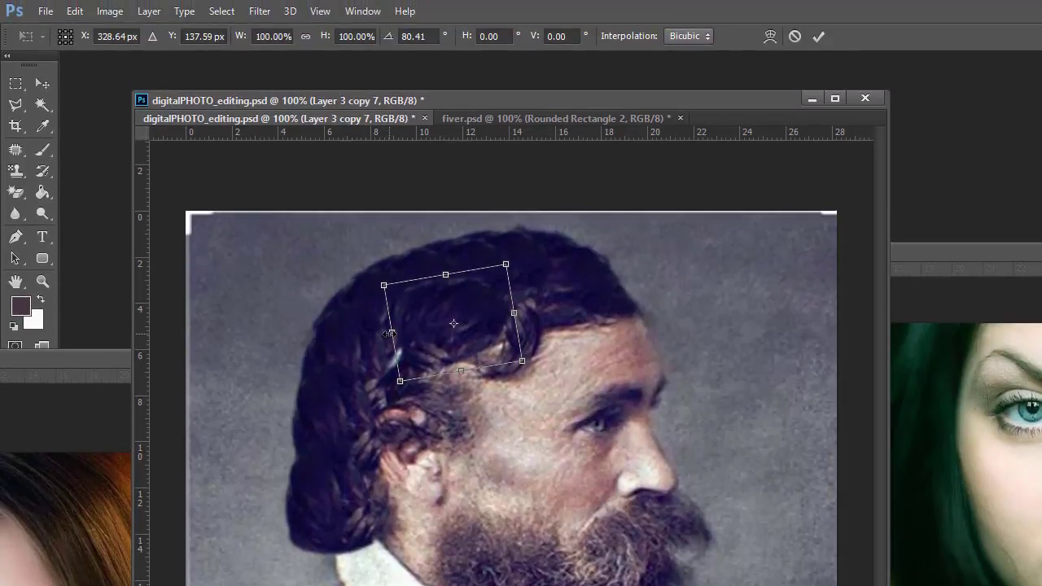
left_click_drag(392, 285, 364, 293)
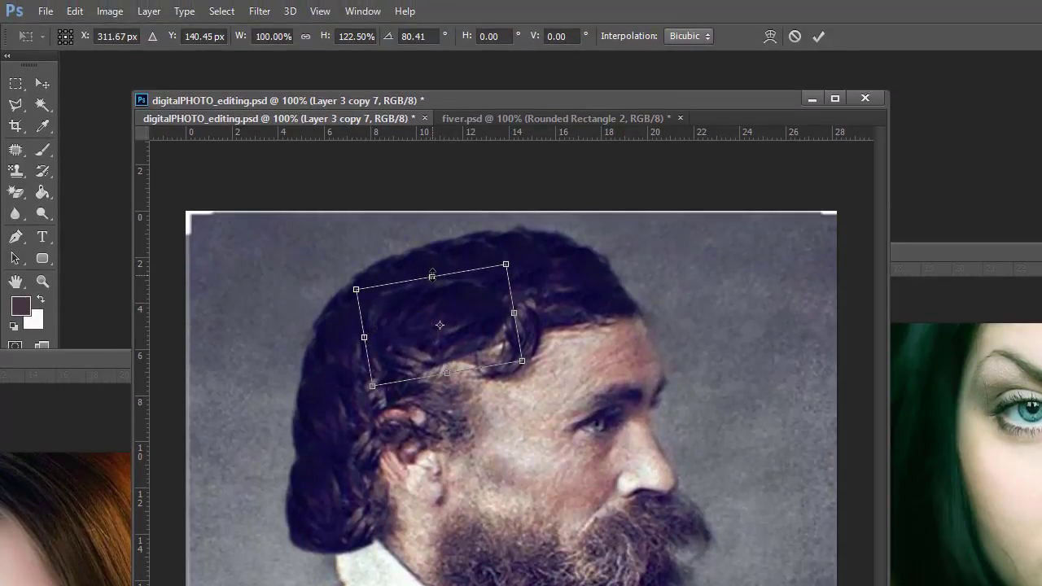
left_click_drag(434, 271, 430, 264)
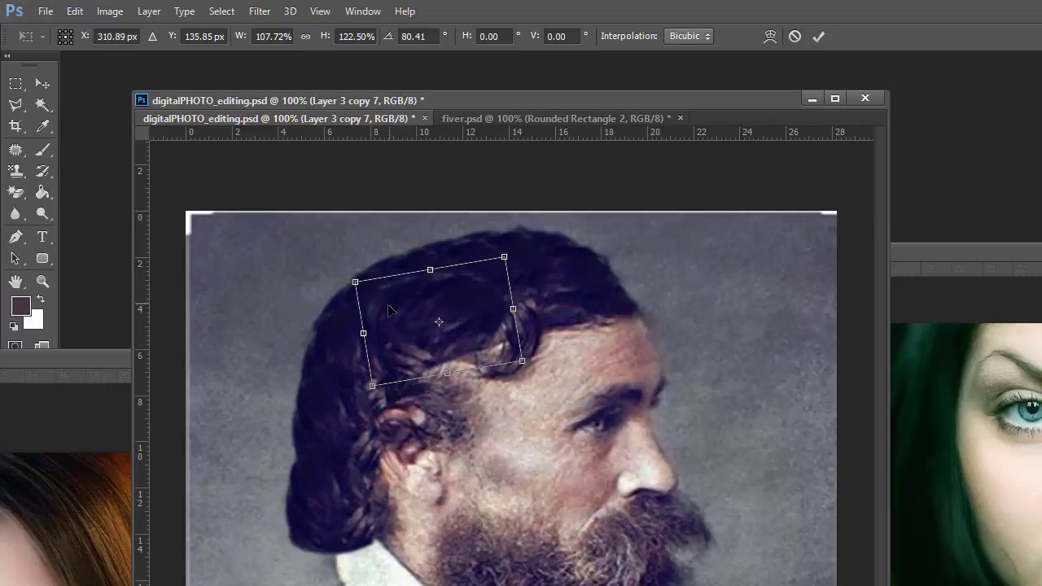
left_click_drag(467, 324, 478, 345)
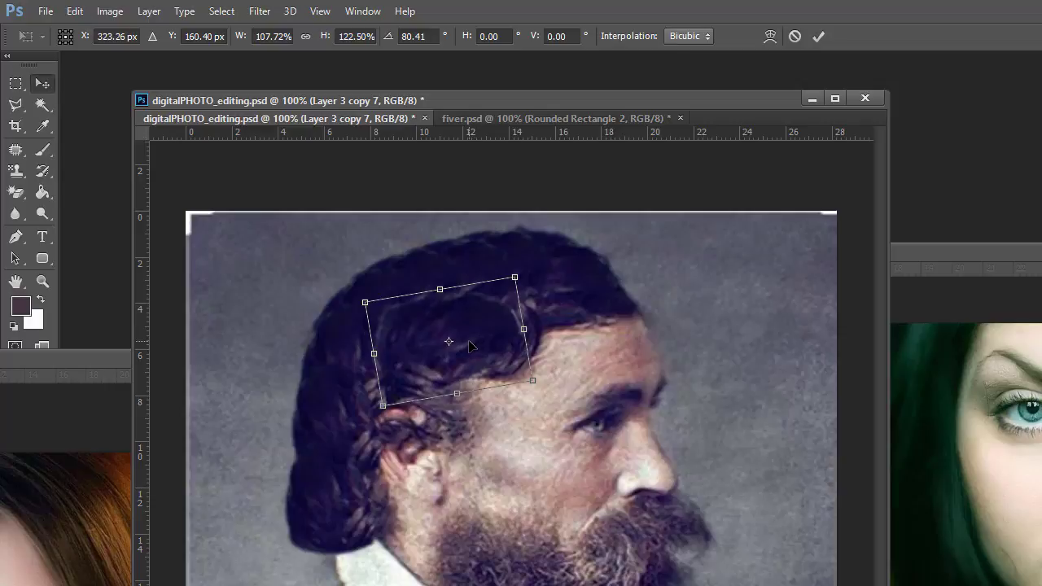
key("Return")
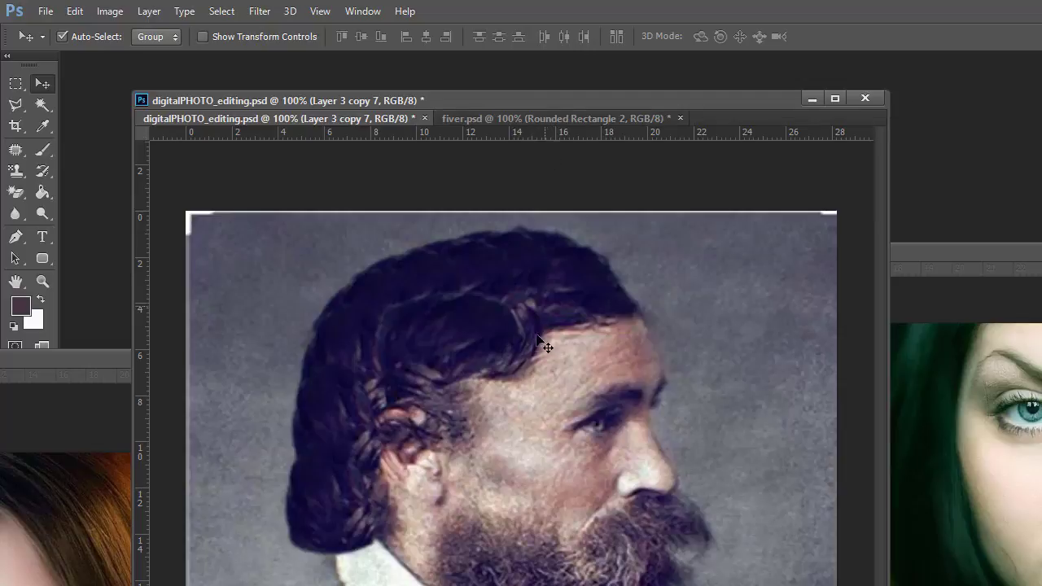
- Compare the repaired portrait in digitalPHOTO_editing.psd with the list of job types in fiver.psd
left_click(480, 118)
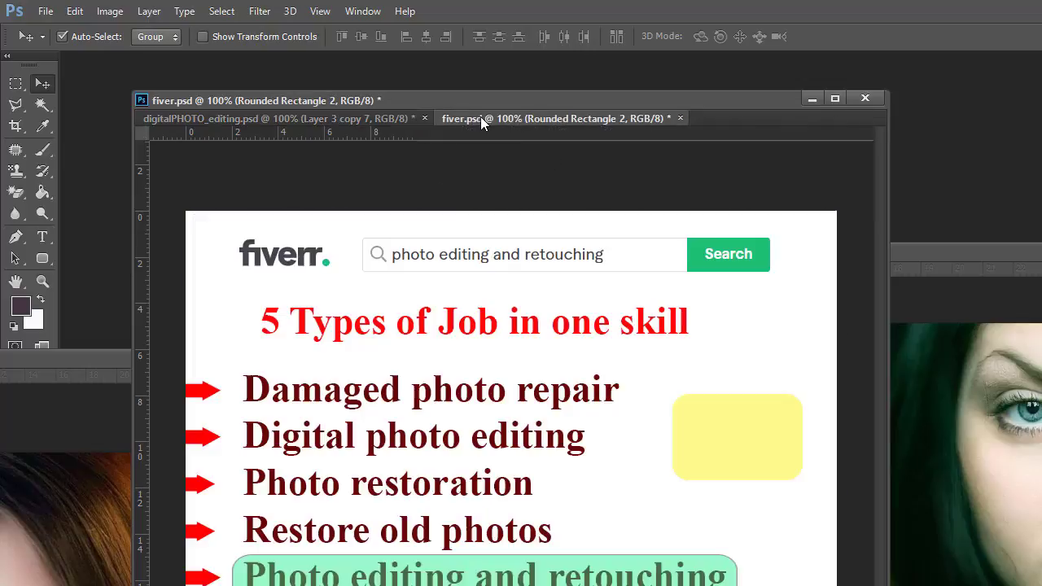
left_click(315, 118)
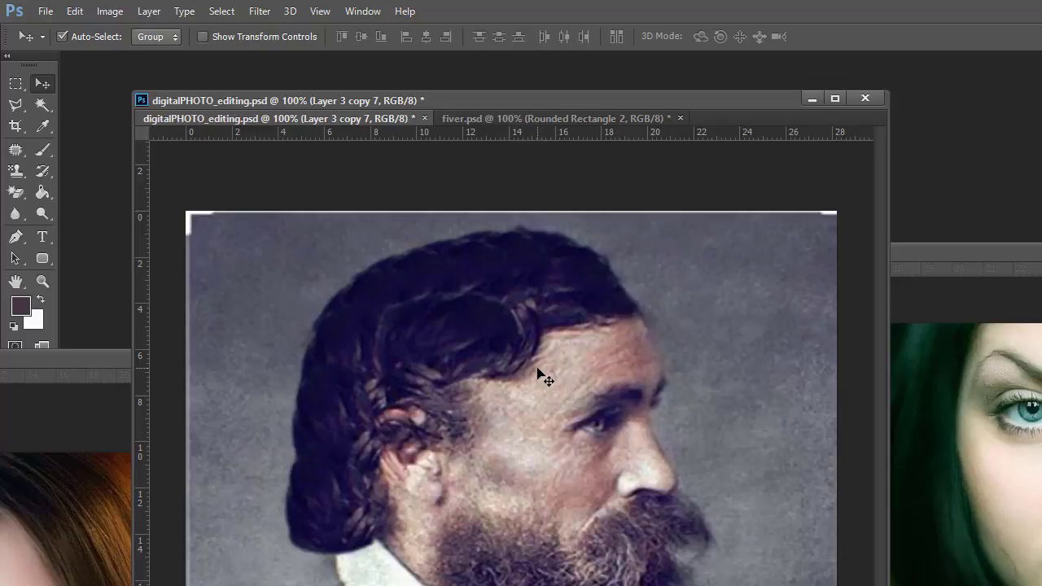
left_click(491, 118)
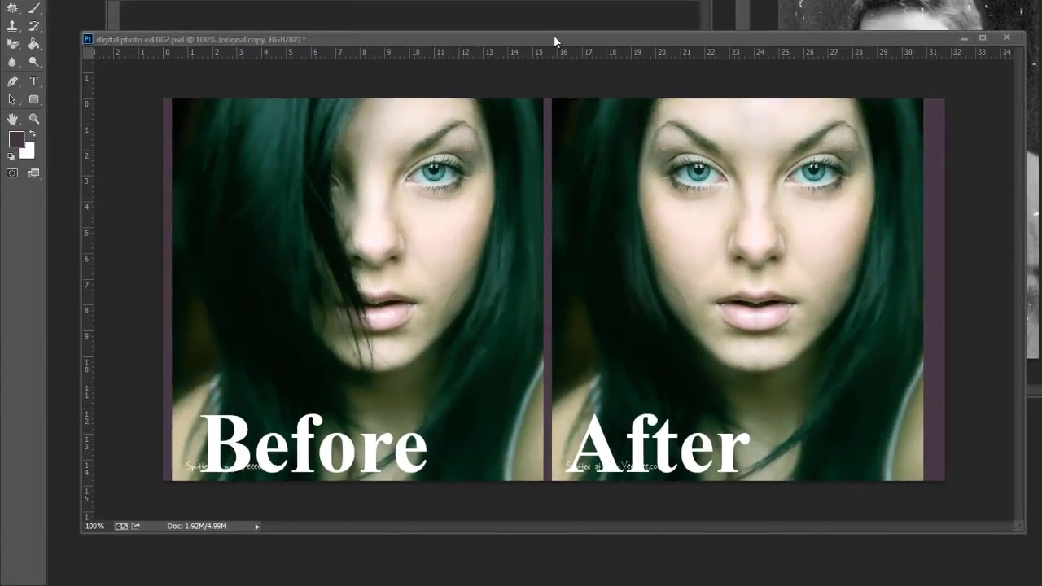
- Reposition the digital photo ed 002.psd window and try shifting the Before photo sideways within its frame
left_click_drag(554, 35, 576, 28)
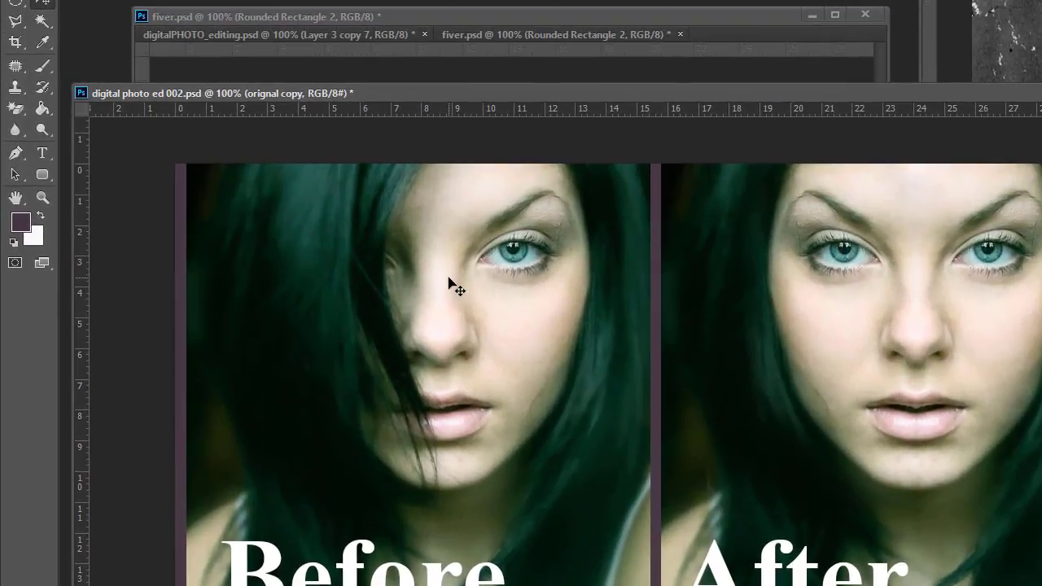
left_click_drag(359, 184, 348, 185)
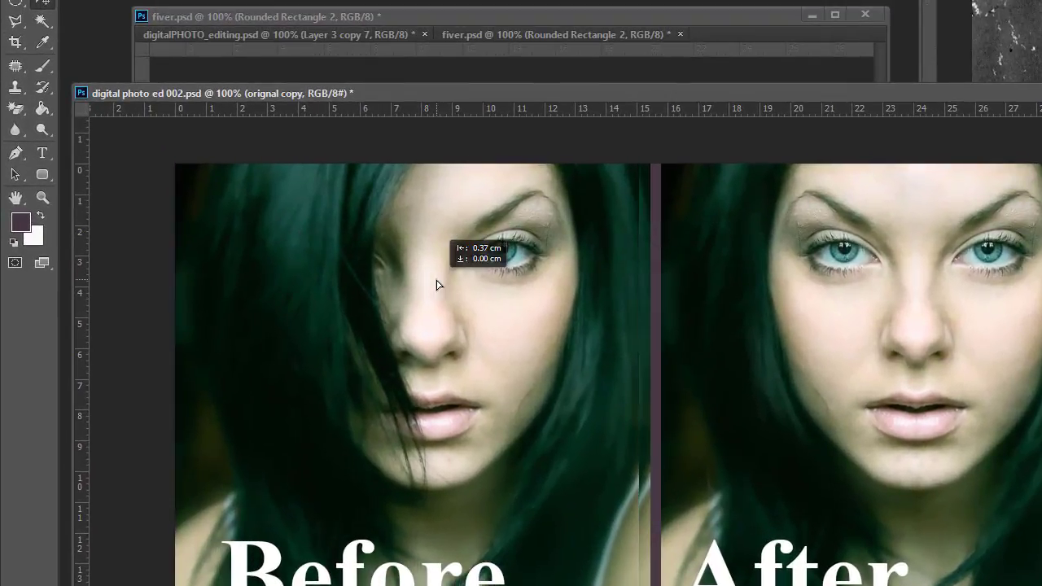
left_click_drag(436, 284, 453, 285)
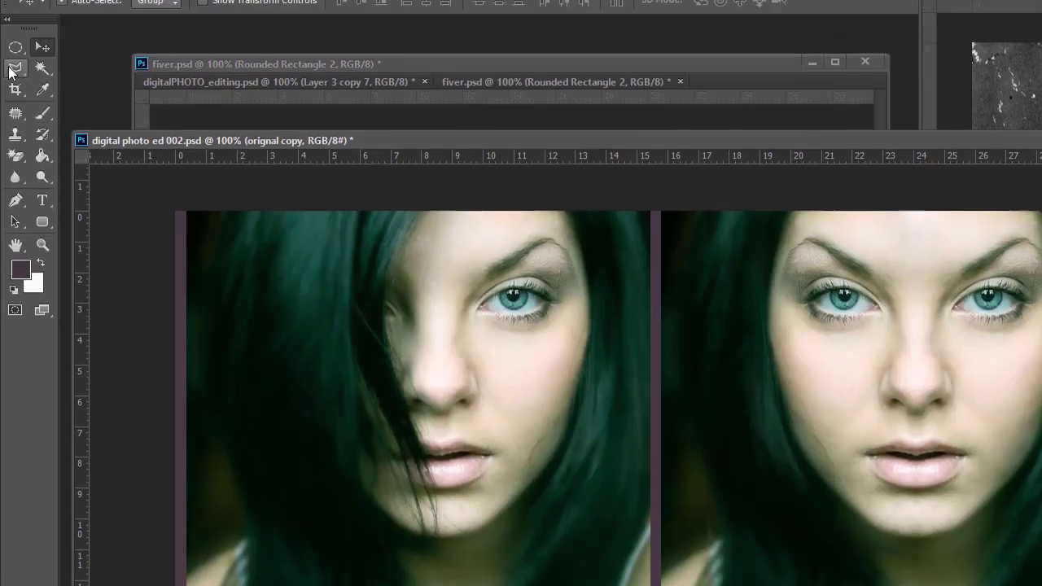
- Outline the uncovered half of the Before face with the Polygonal Lasso, cutting vertically through the nose and around the photo's outer edge
left_click(11, 72)
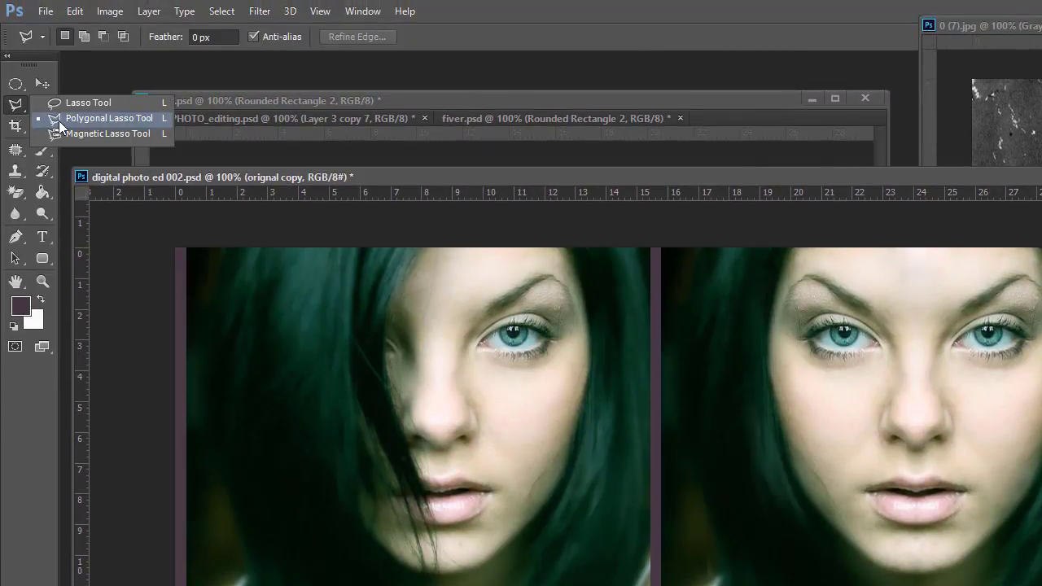
left_click(116, 118)
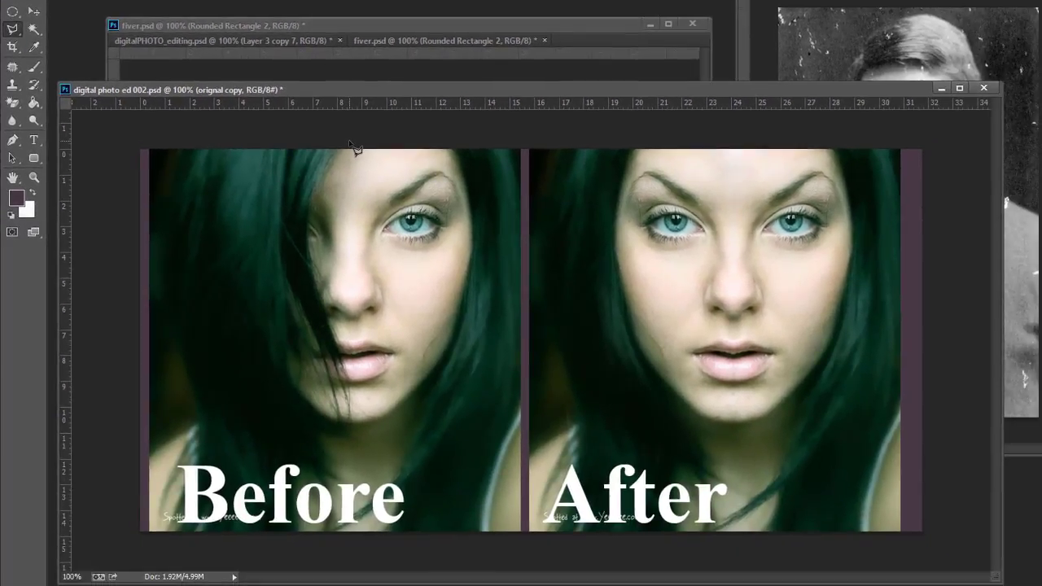
left_click(348, 143)
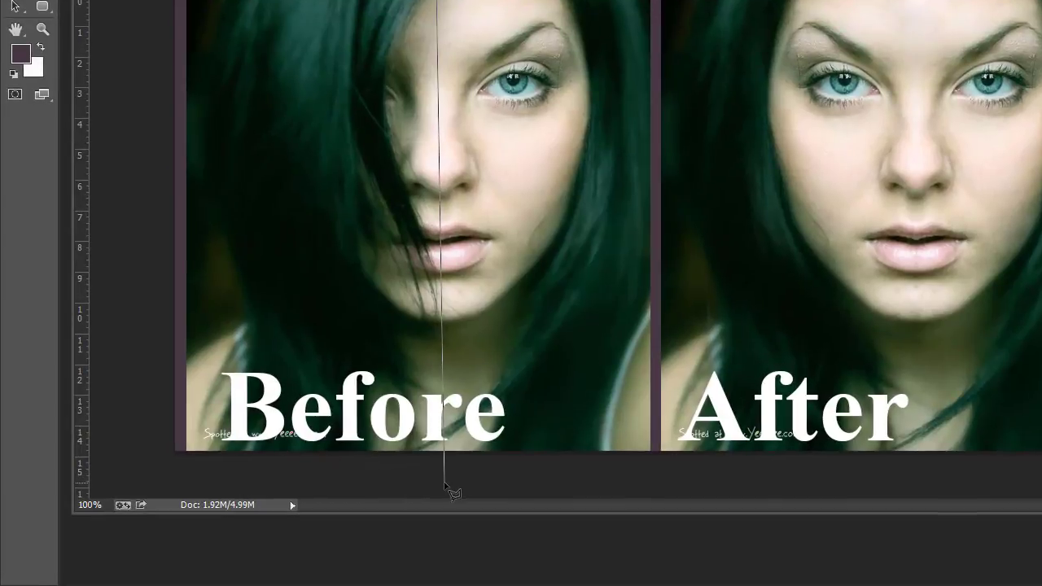
left_click(443, 486)
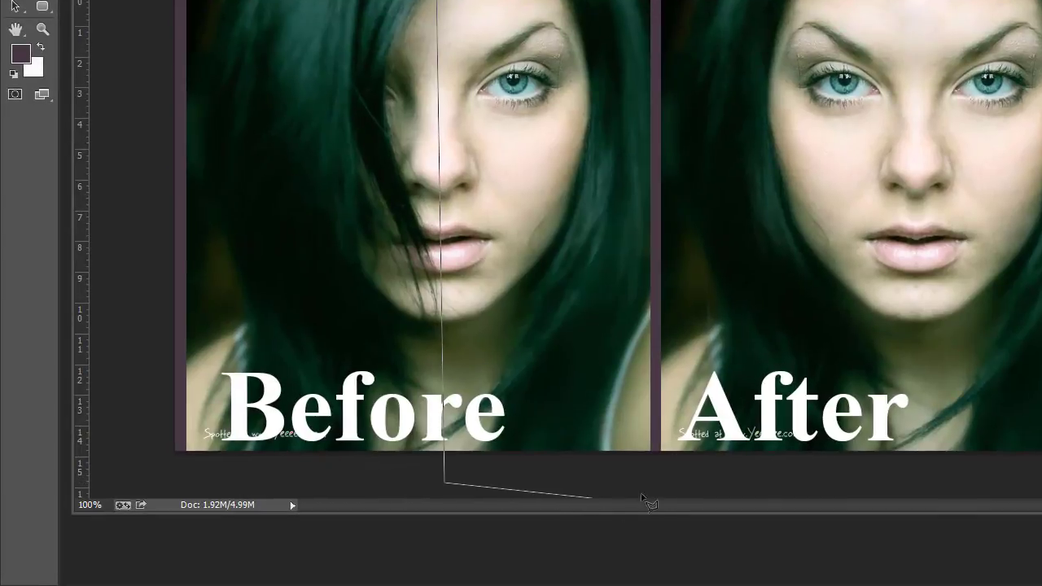
left_click(686, 495)
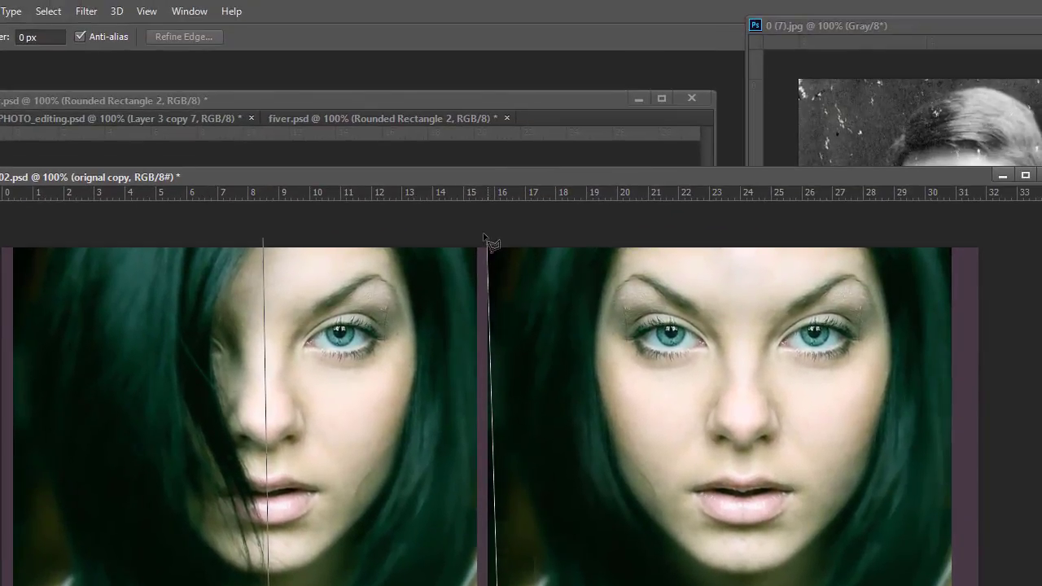
left_click(495, 215)
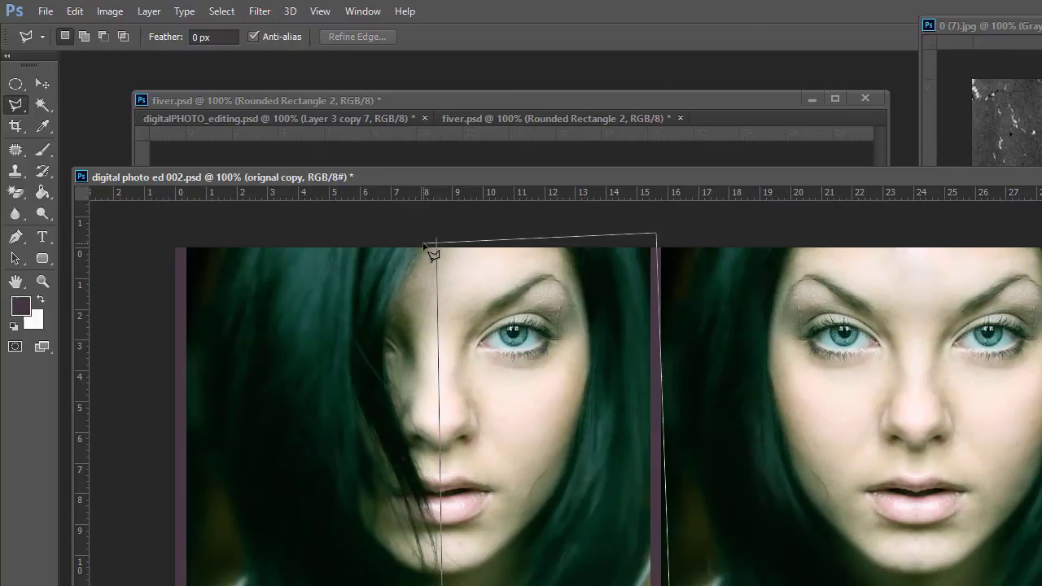
left_click(431, 253)
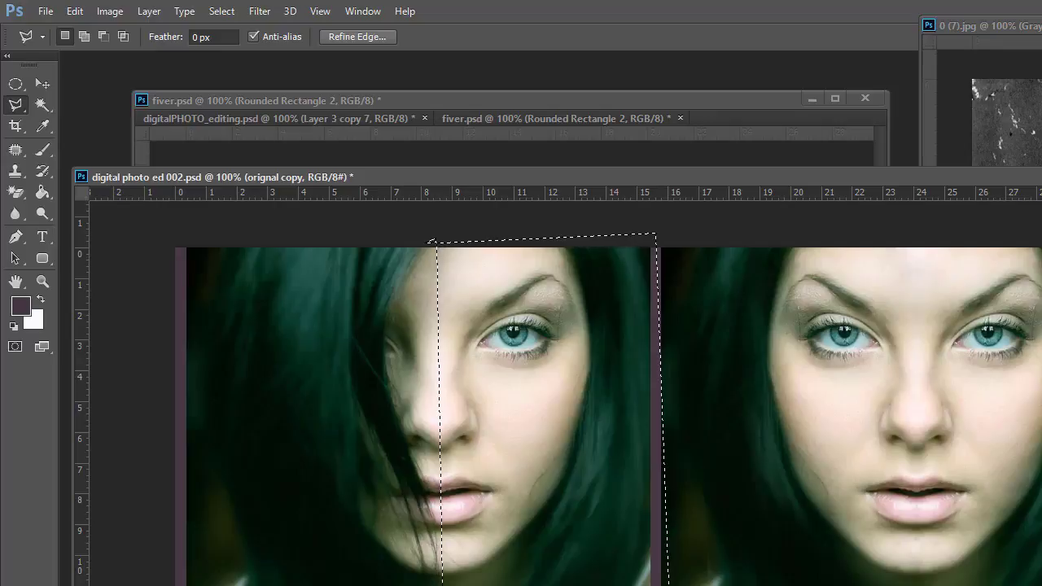
- Copy the selected face half onto its own layer and align it with the original features
key("ctrl+v")
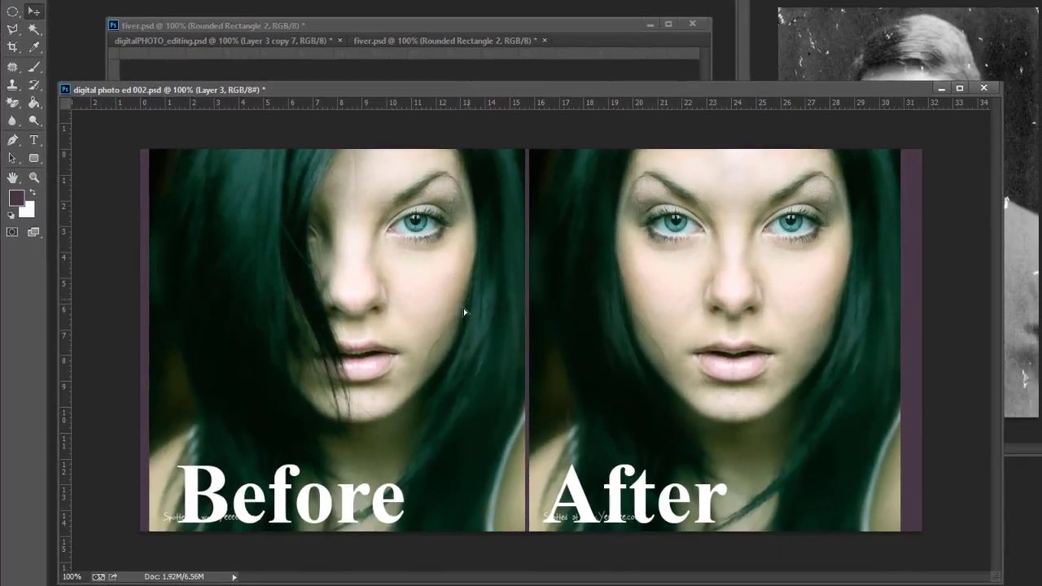
mouse_move(463, 308)
left_mouse_down()
mouse_move(454, 353)
mouse_move(444, 306)
mouse_move(453, 298)
left_mouse_up()
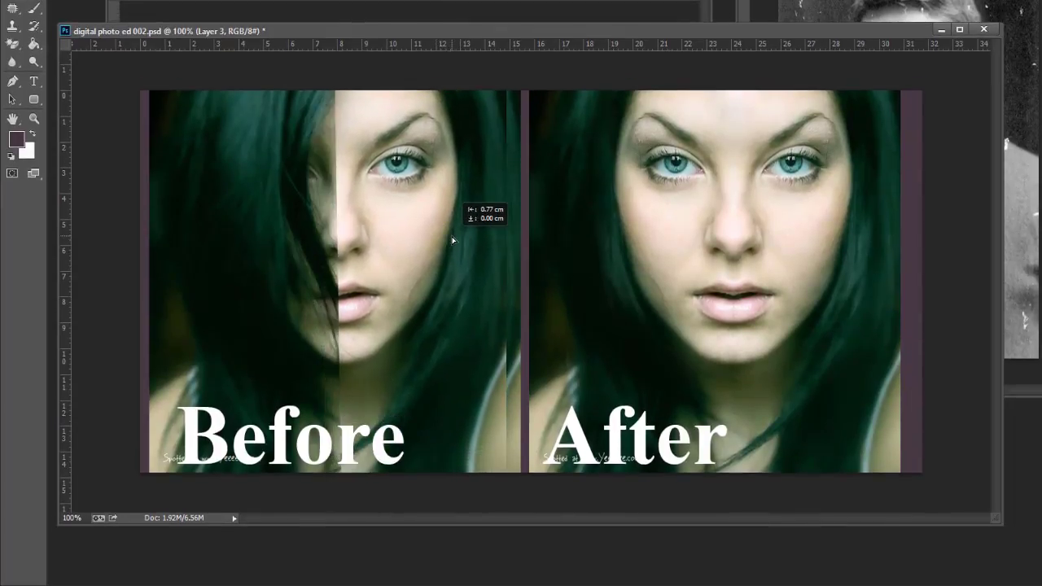
left_click_drag(454, 240, 468, 239)
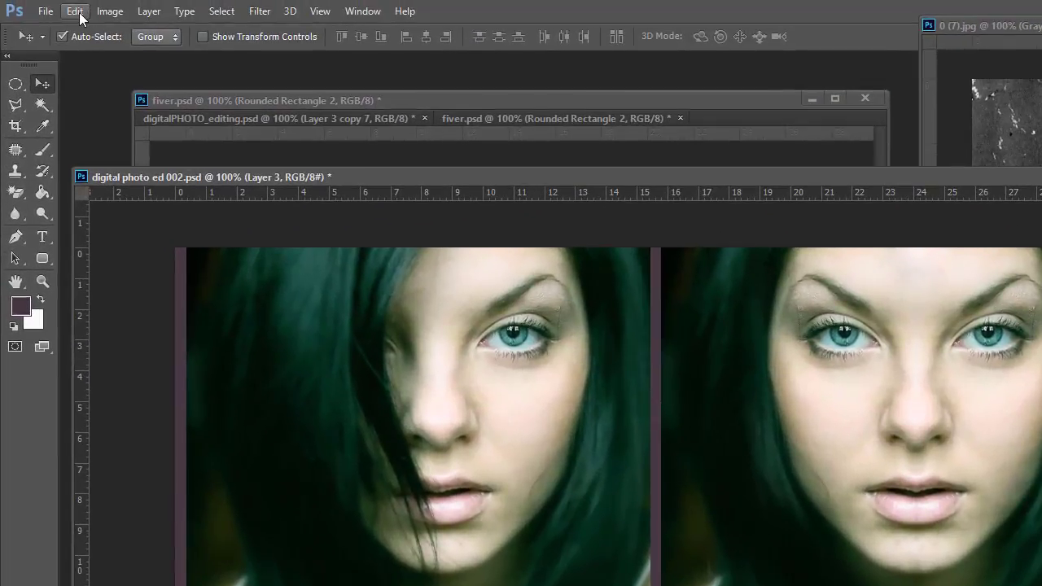
- Flip the copied face half horizontally and place it over the hair-covered side so the features meet at the centre line
left_click(76, 11)
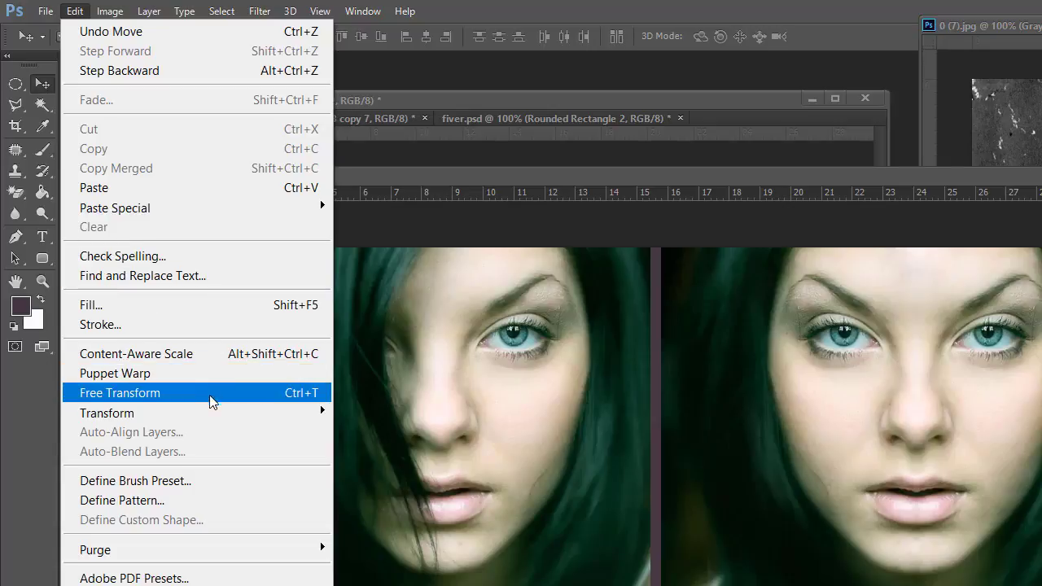
mouse_move(203, 417)
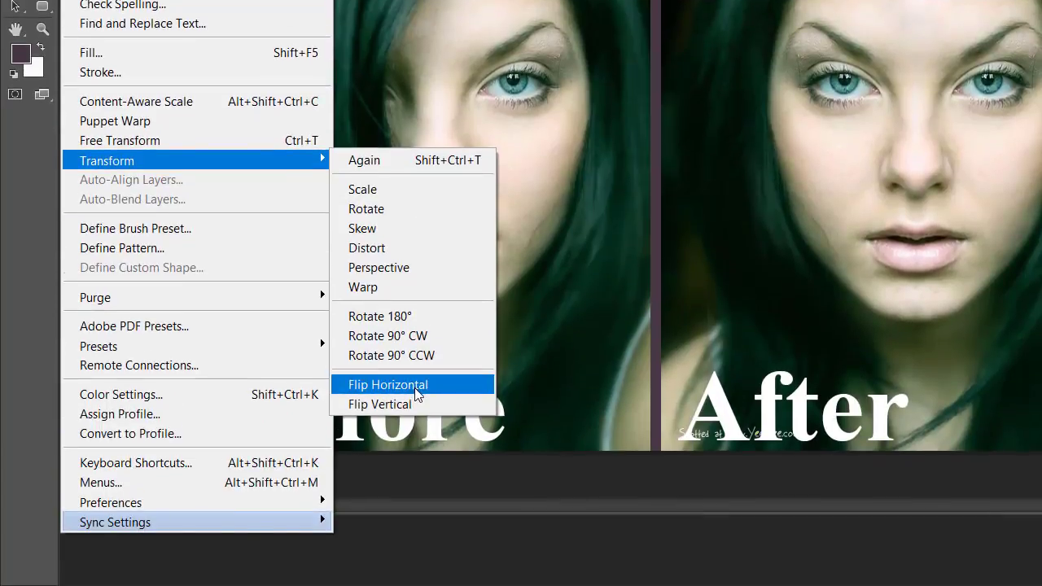
left_click(415, 386)
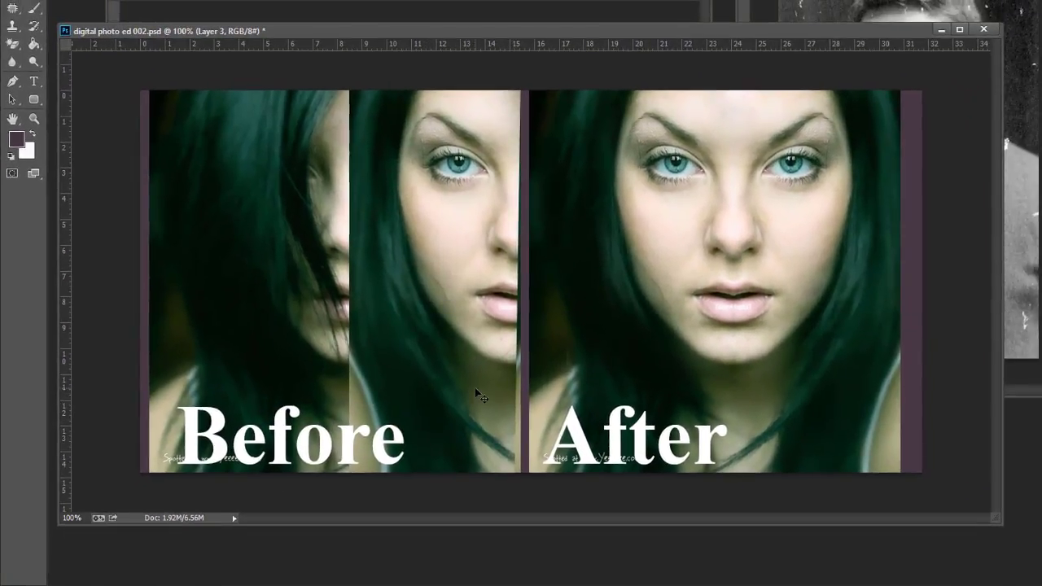
left_click_drag(607, 361, 550, 343)
left_click_drag(434, 381, 280, 372)
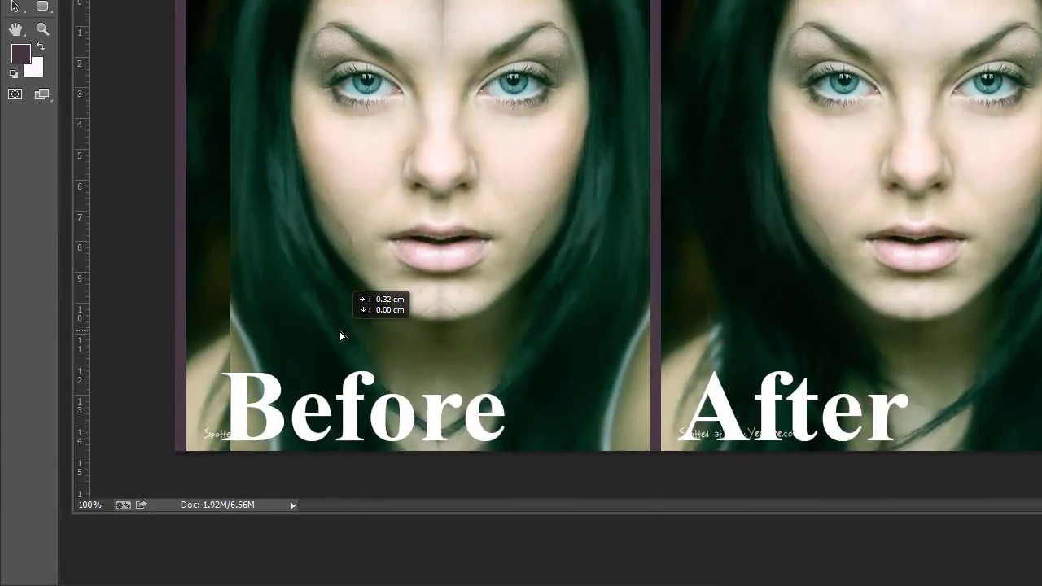
left_click_drag(340, 330, 341, 330)
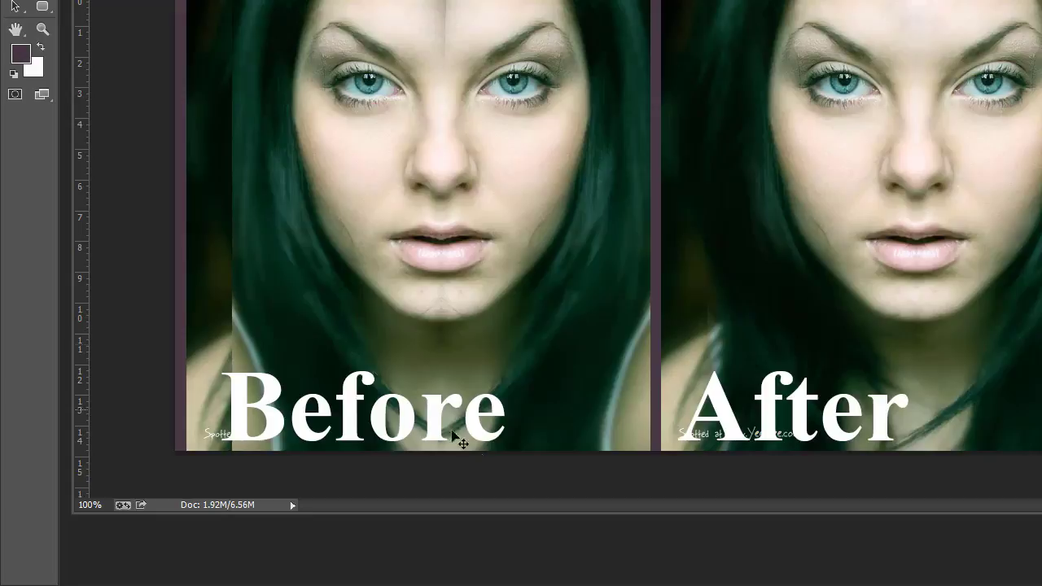
- Hide the Before title and the orignal copy layer while fine-tuning the position of the mirrored face half
left_click_drag(302, 425, 339, 470)
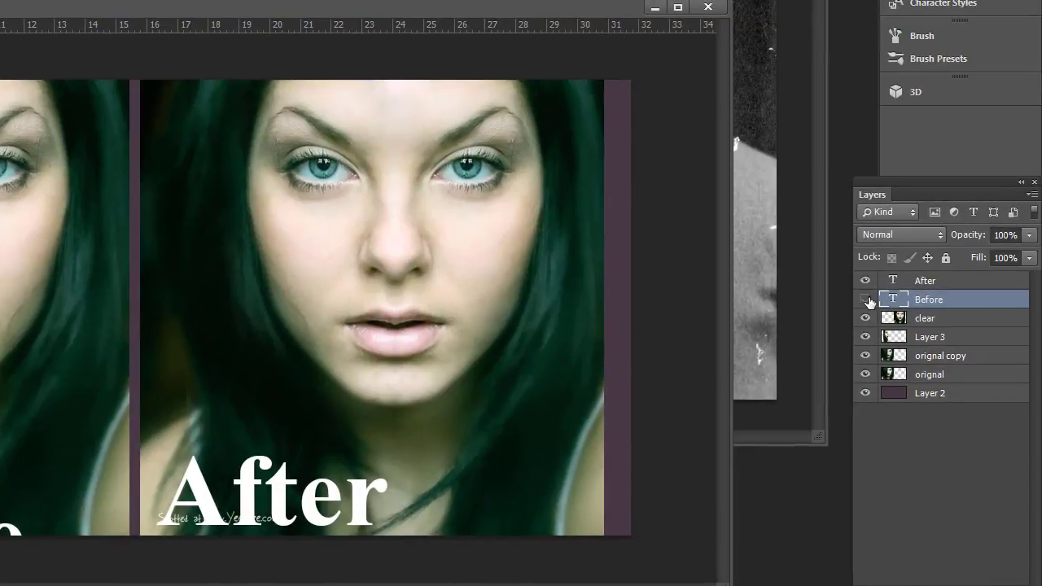
left_click(865, 300)
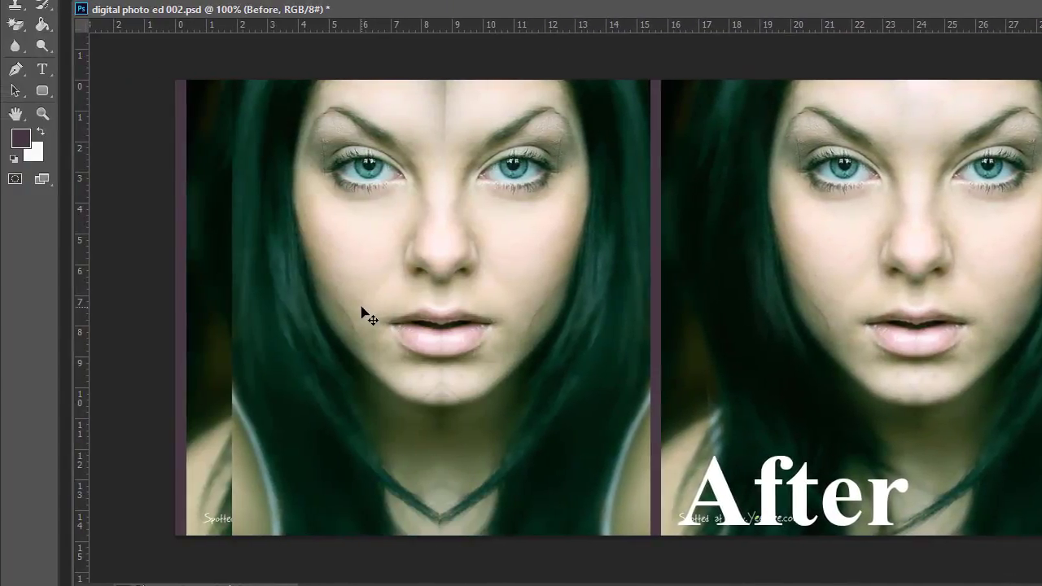
left_click_drag(362, 308, 364, 317)
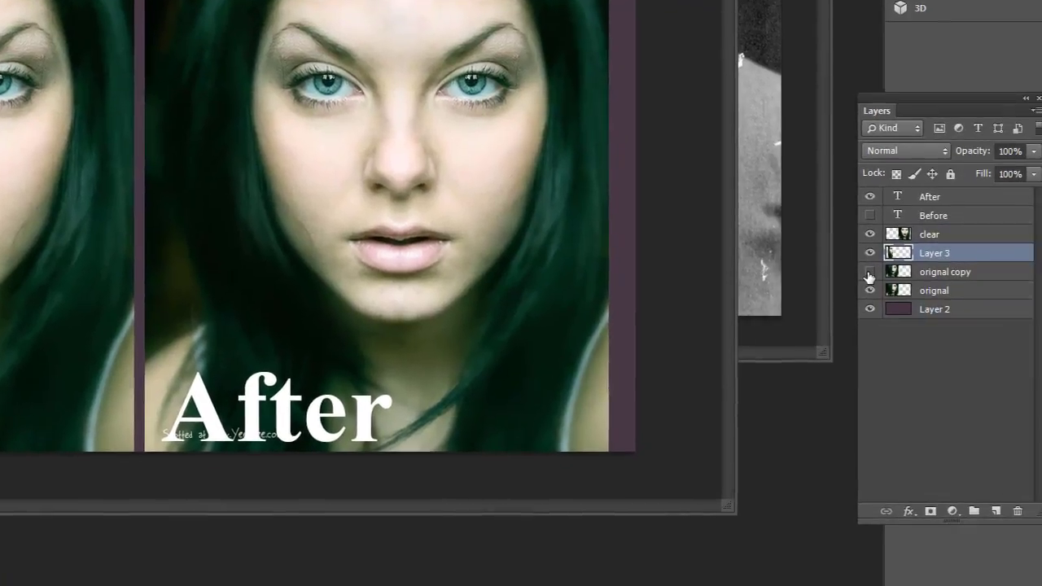
left_click(864, 271)
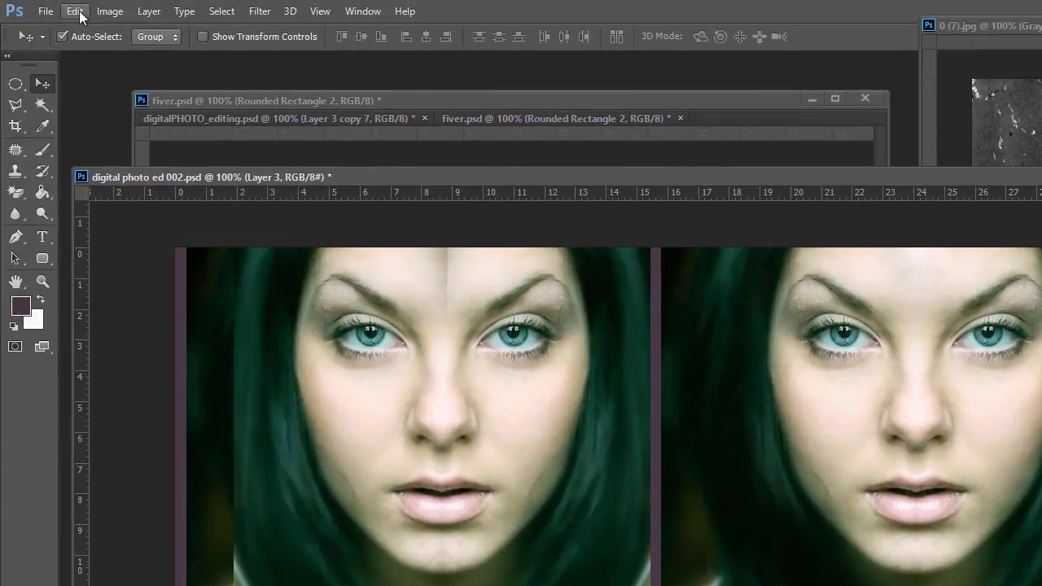
- Merge the mirrored face half down into the orignal copy layer
left_click(77, 12)
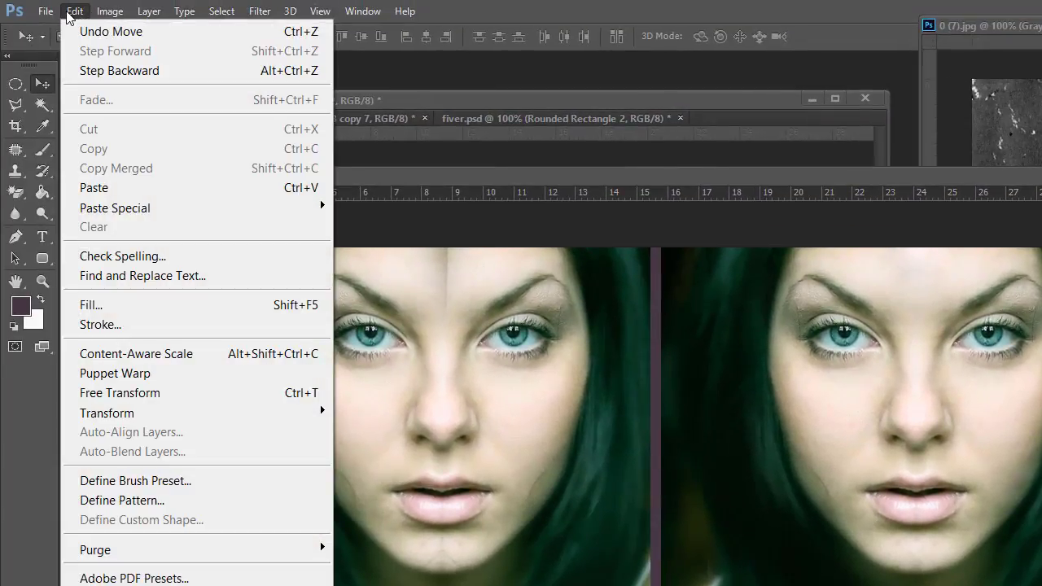
mouse_move(149, 11)
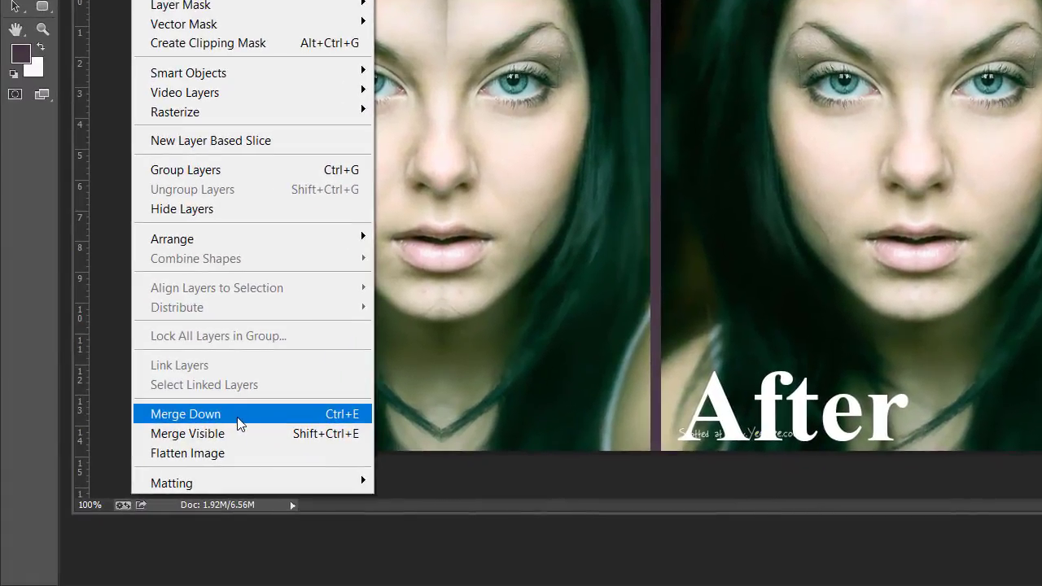
left_click(238, 419)
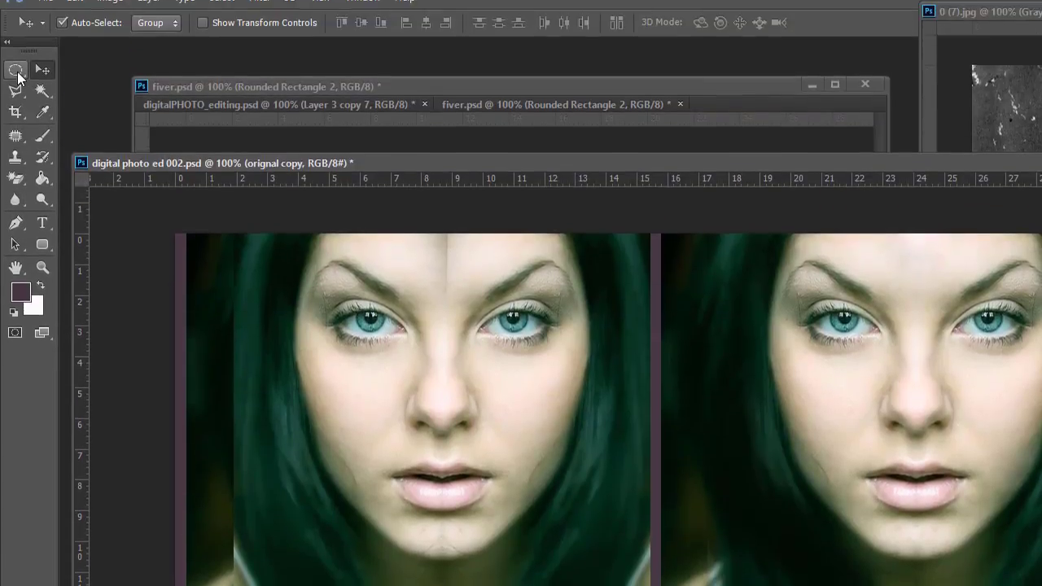
- Select the dark forehead seam with an ellipse about 1.9 by 2.5 cm and fill it with Content-Aware at 100% opacity
key("m")
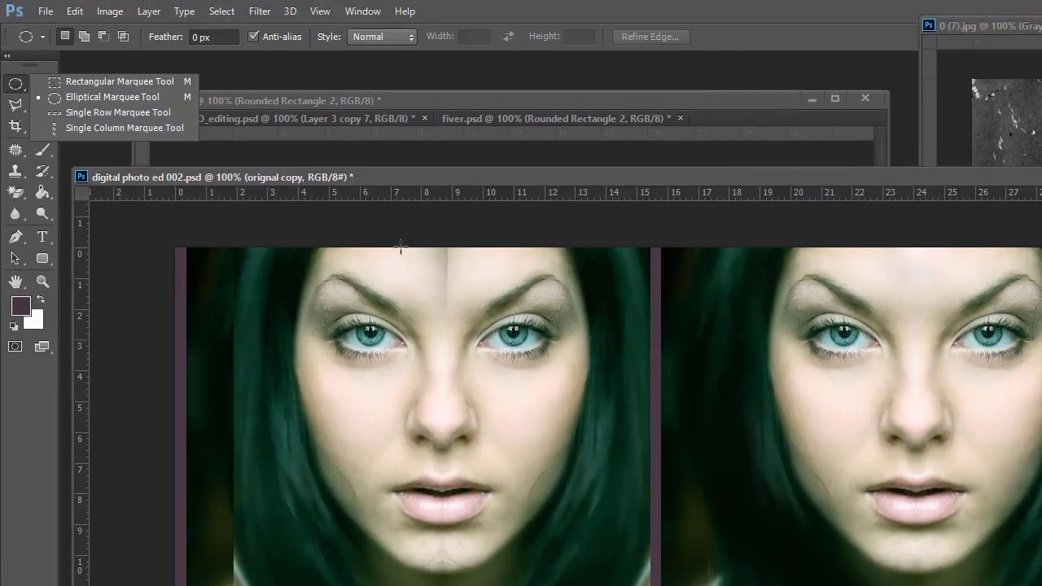
left_click_drag(405, 245, 469, 315)
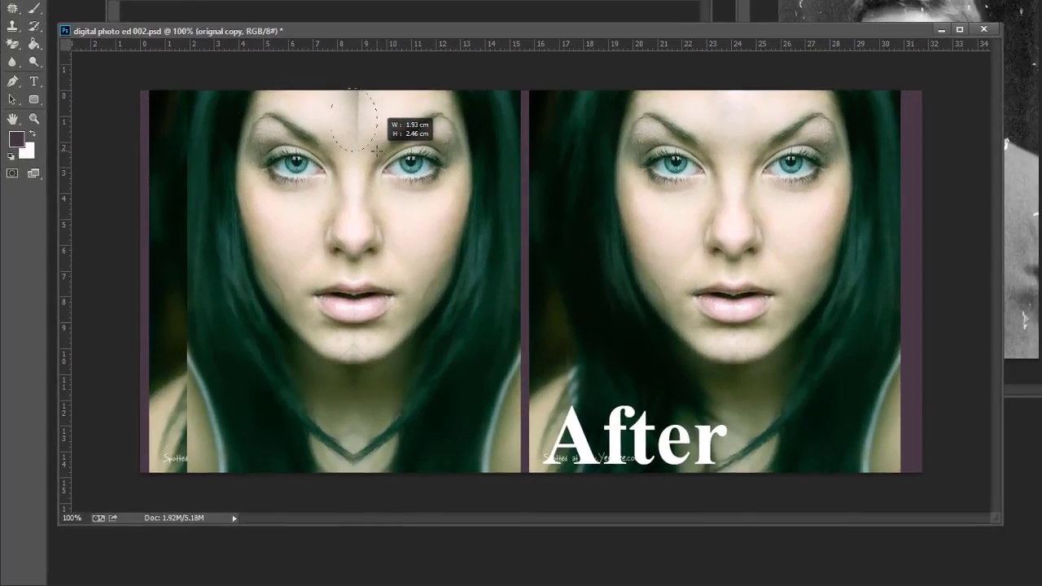
left_click_drag(376, 150, 367, 133)
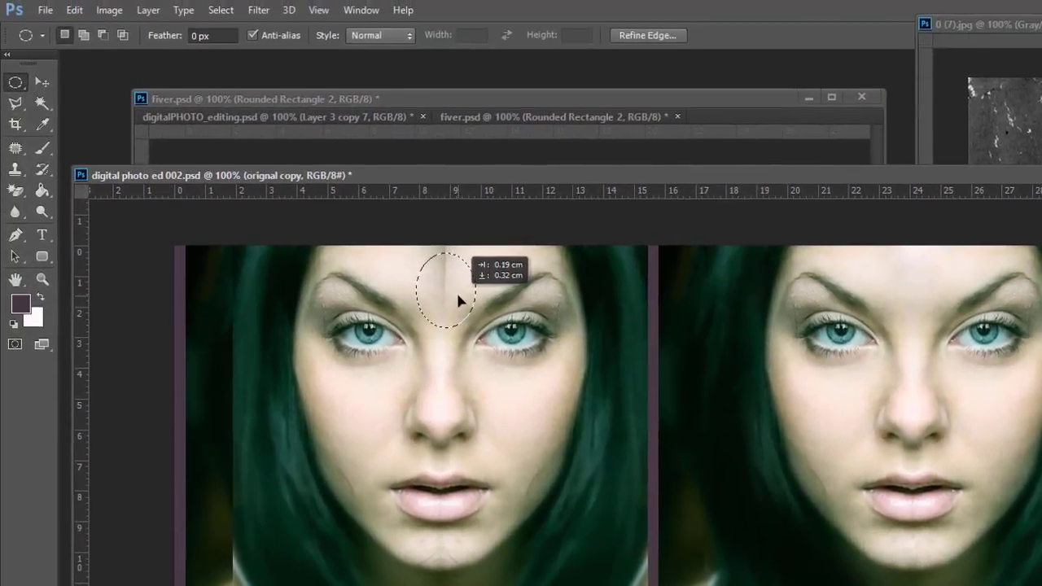
left_click_drag(457, 296, 458, 295)
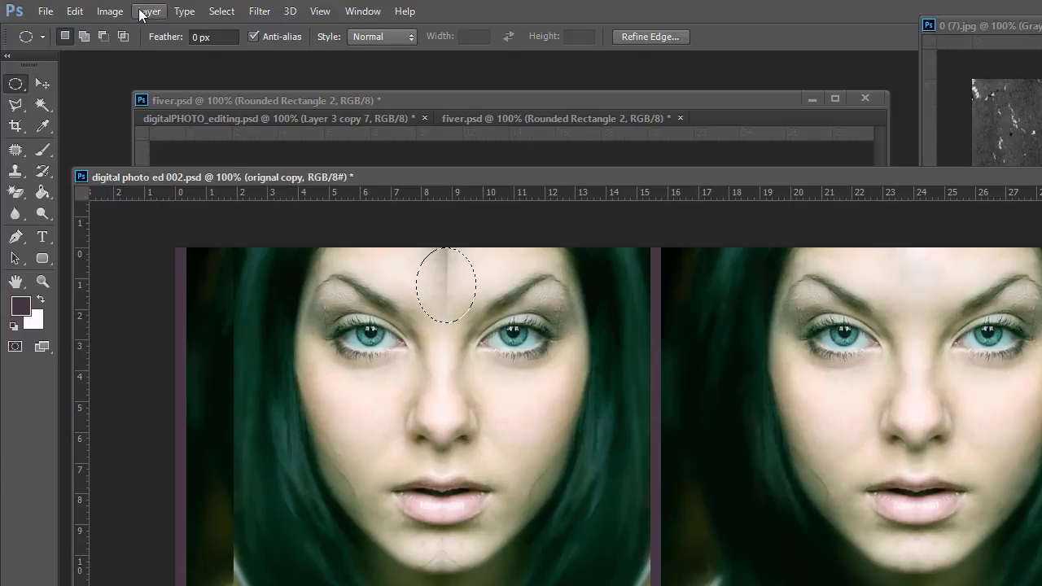
left_click(74, 11)
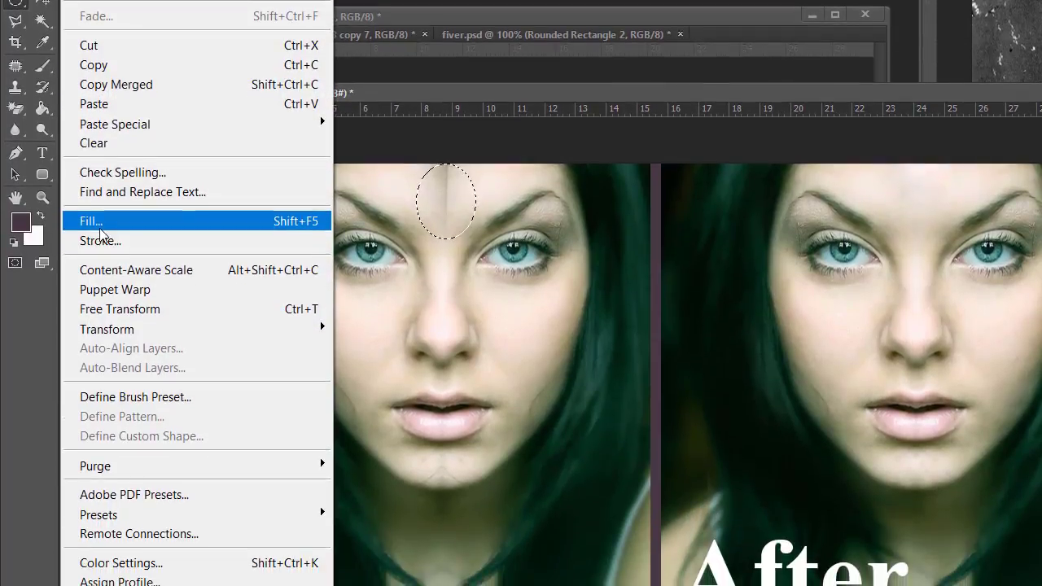
left_click(92, 293)
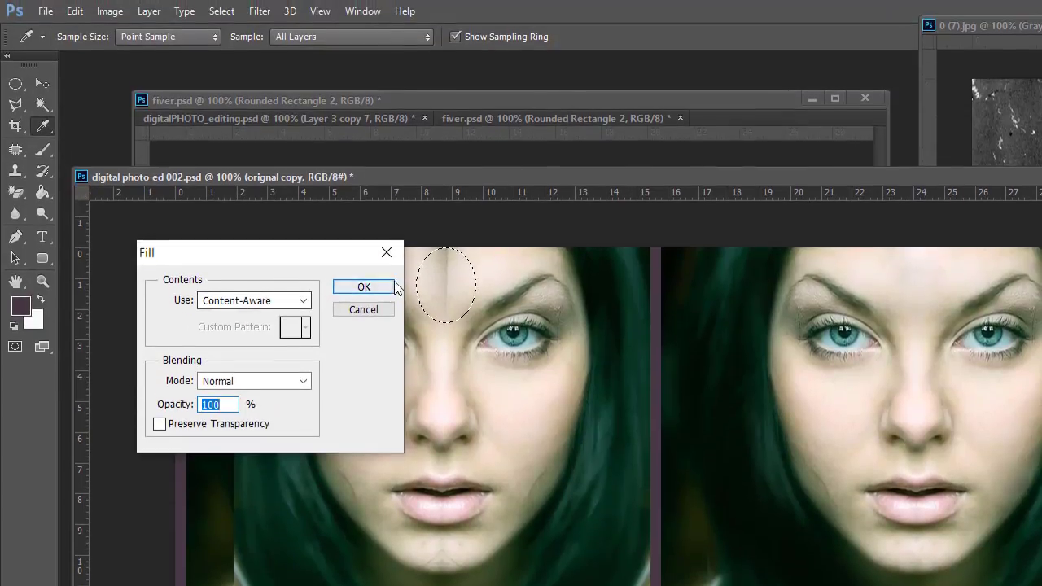
left_click(377, 206)
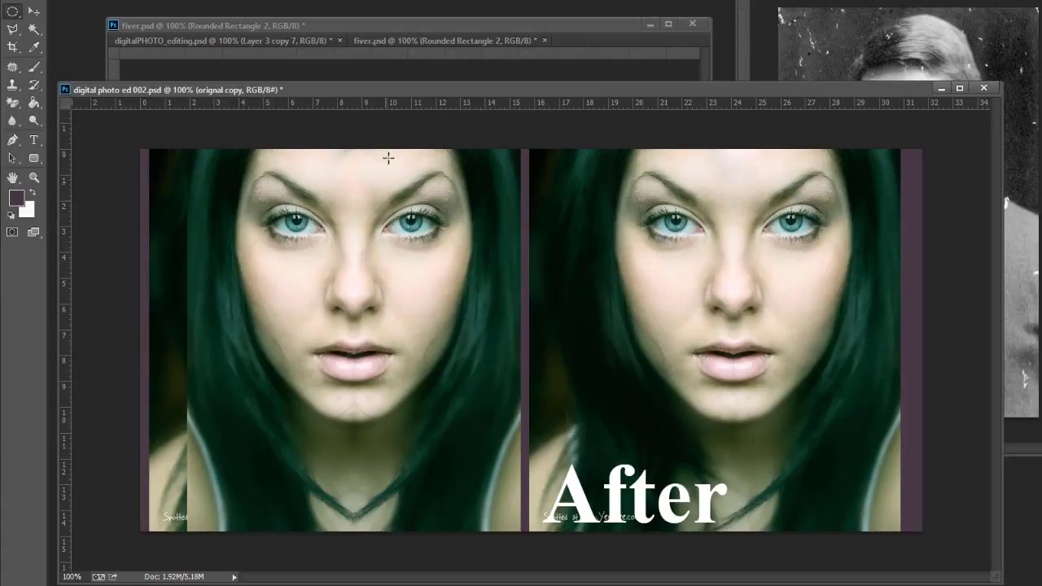
- Minimize the digital photo ed 002.psd document to clear the workspace
left_click_drag(420, 88, 429, 112)
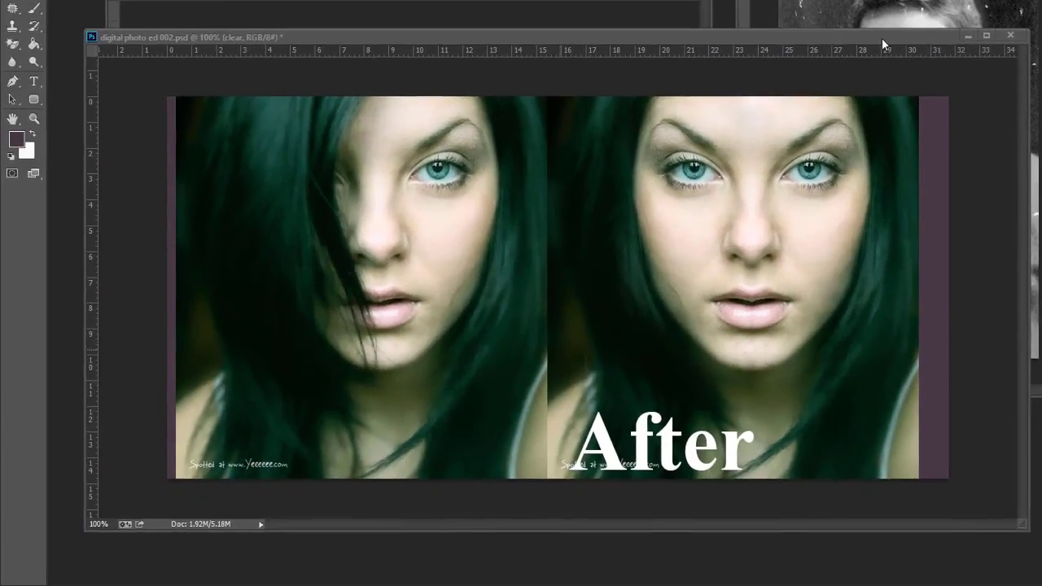
left_click_drag(882, 38, 878, 59)
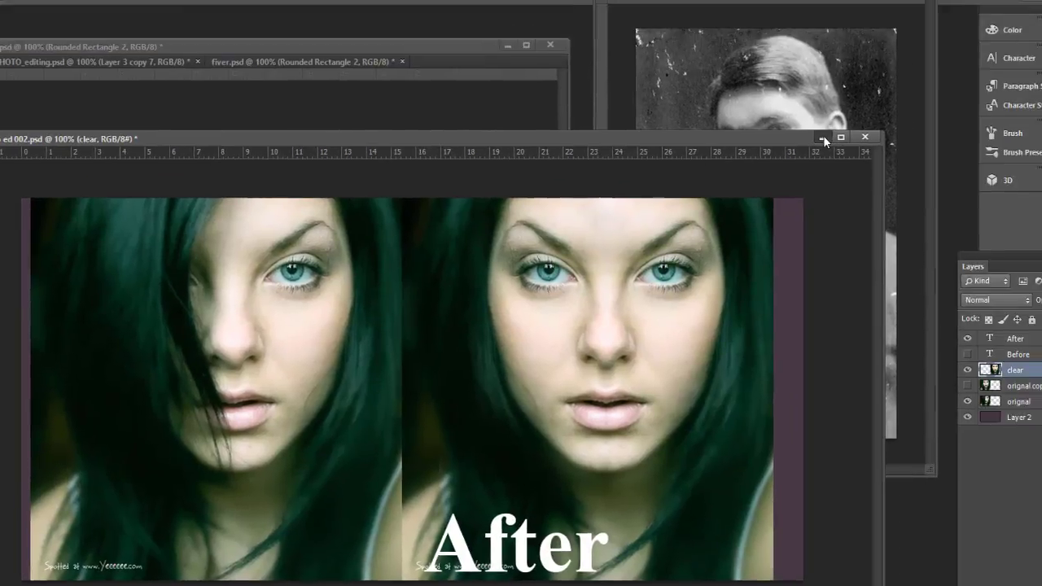
left_click(822, 136)
- Bring the old portrait 0 (7).jpg forward, moving its window to the middle of the workspace and enlarging it
left_click(676, 144)
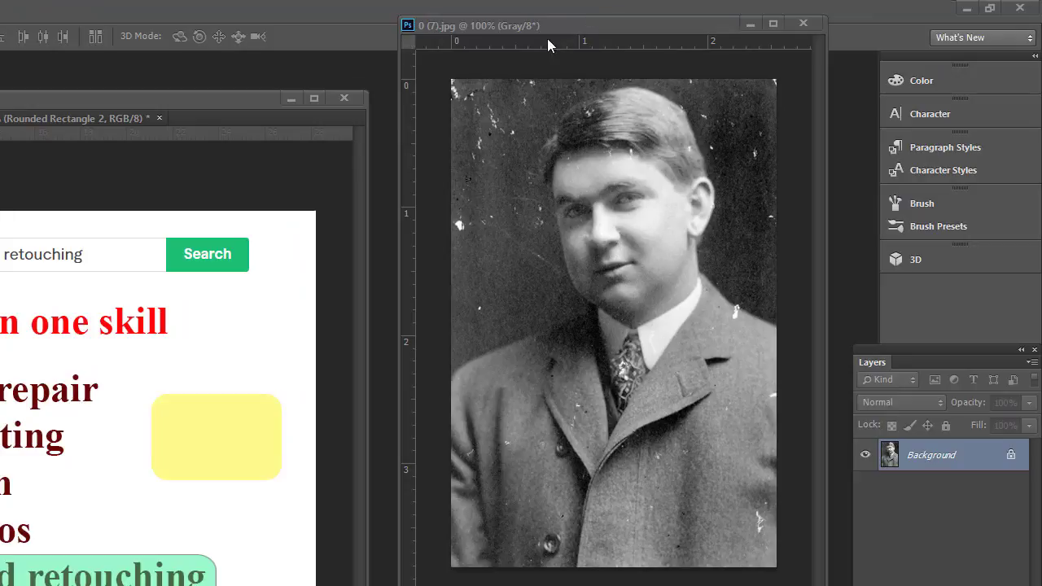
left_click_drag(620, 27, 340, 134)
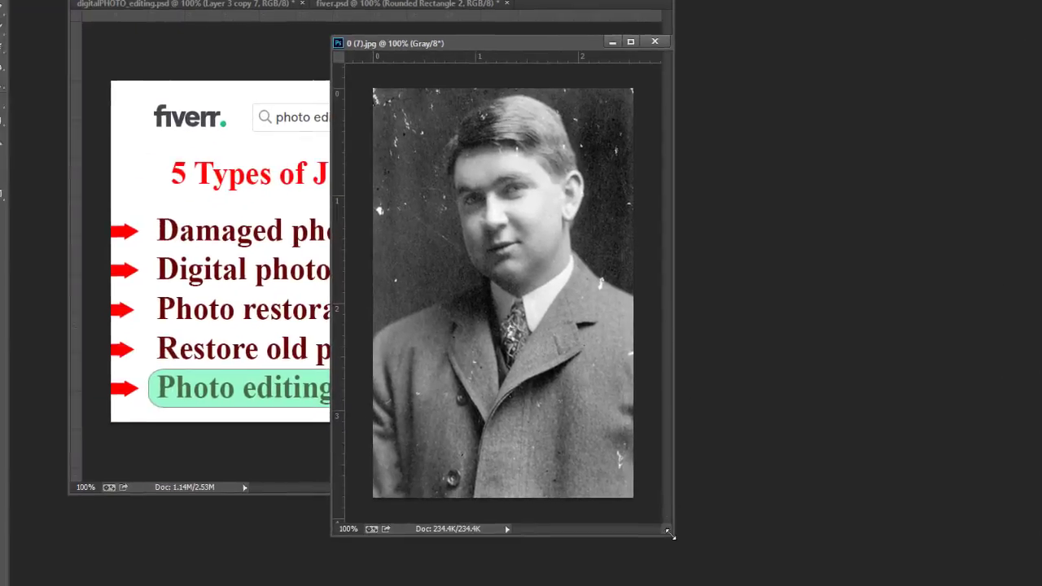
left_click_drag(669, 534, 846, 564)
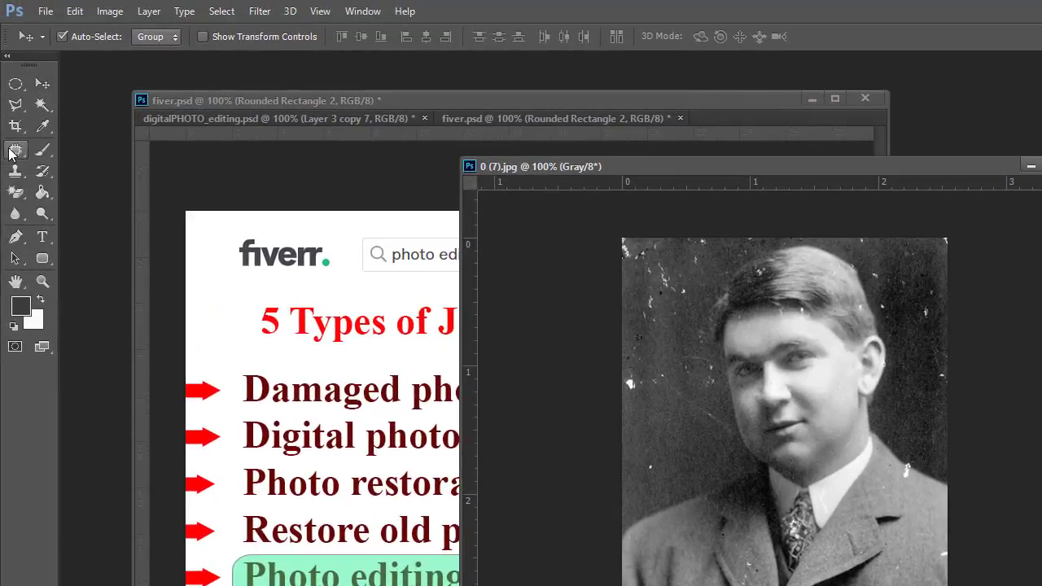
- Remove the white specks and scratches from the background left of the man's head with the Spot Healing Brush
right_click(12, 153)
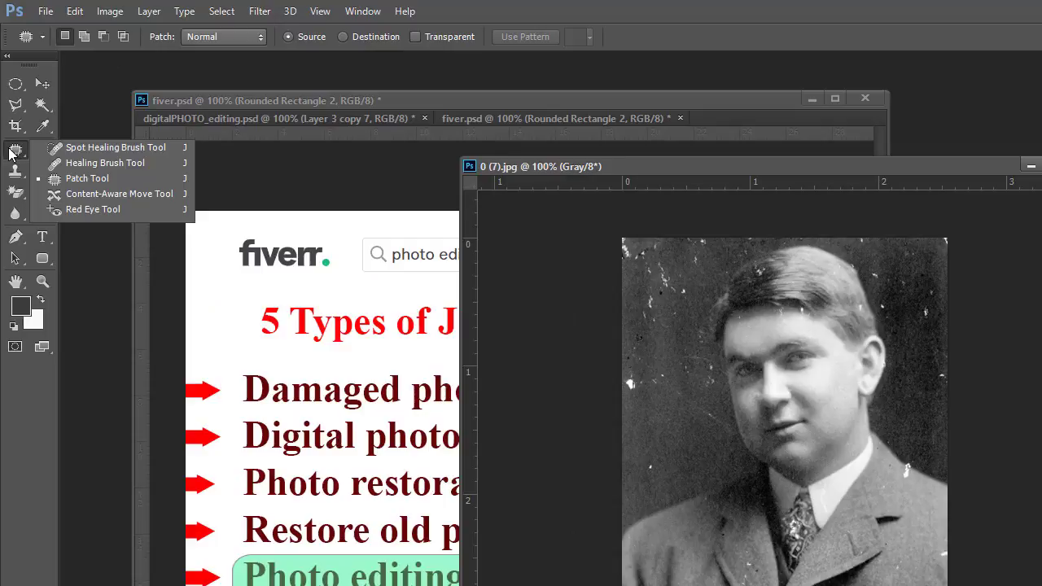
left_click(100, 149)
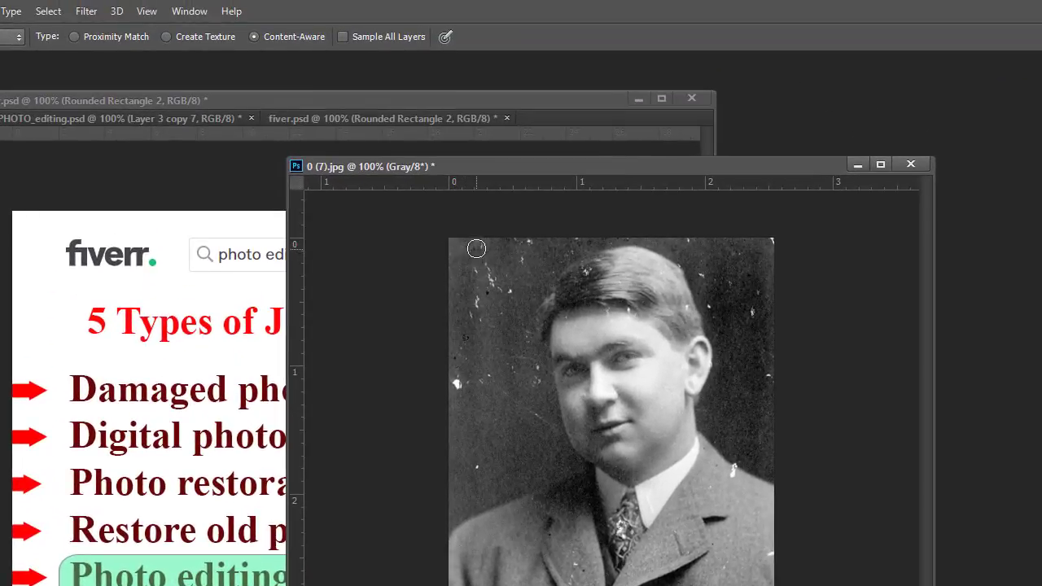
left_click_drag(467, 269, 479, 388)
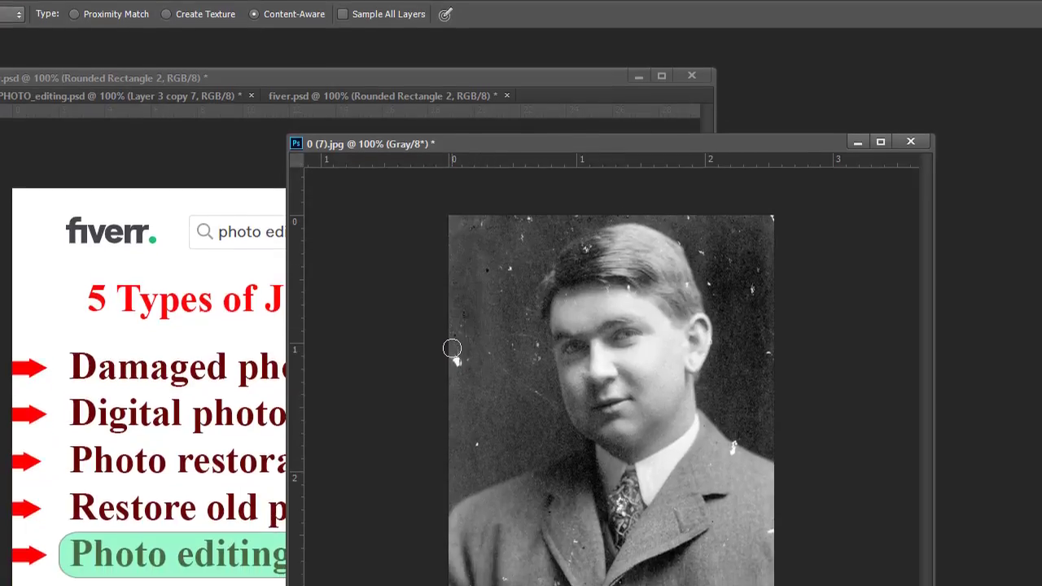
left_click_drag(452, 348, 462, 318)
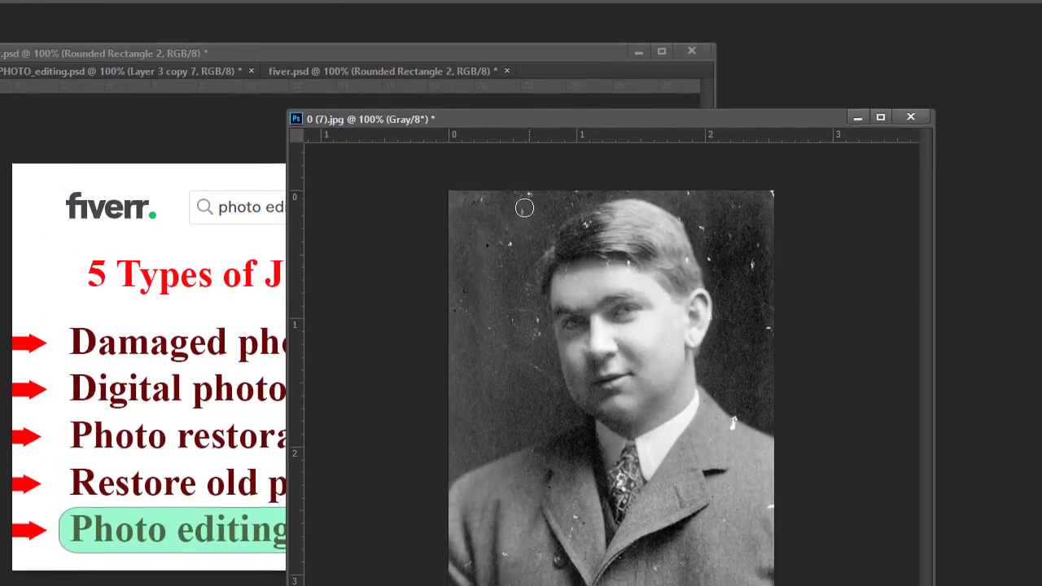
left_click_drag(531, 75, 502, 118)
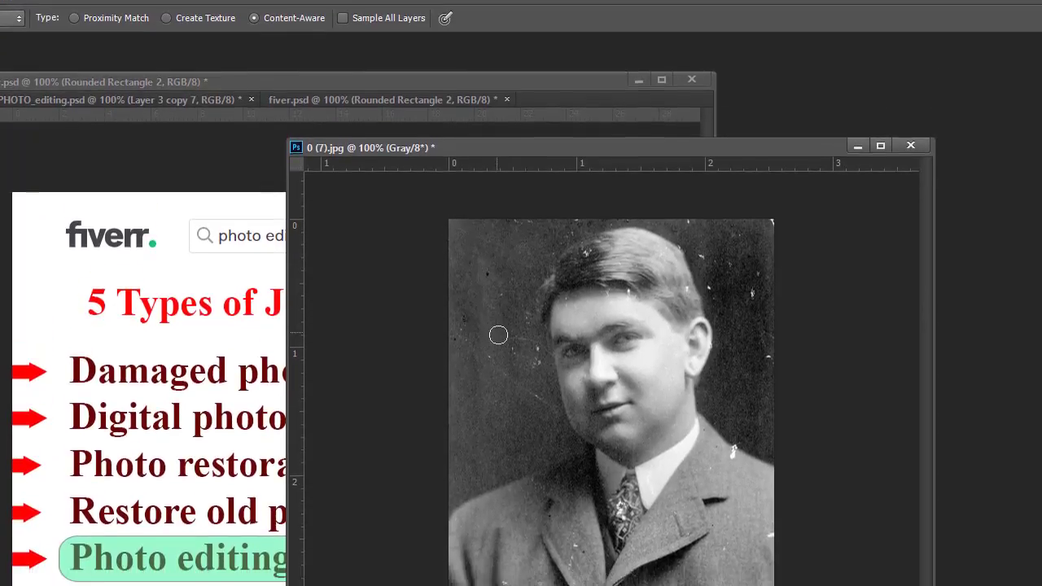
left_click_drag(499, 358, 522, 371)
left_click_drag(528, 276, 539, 334)
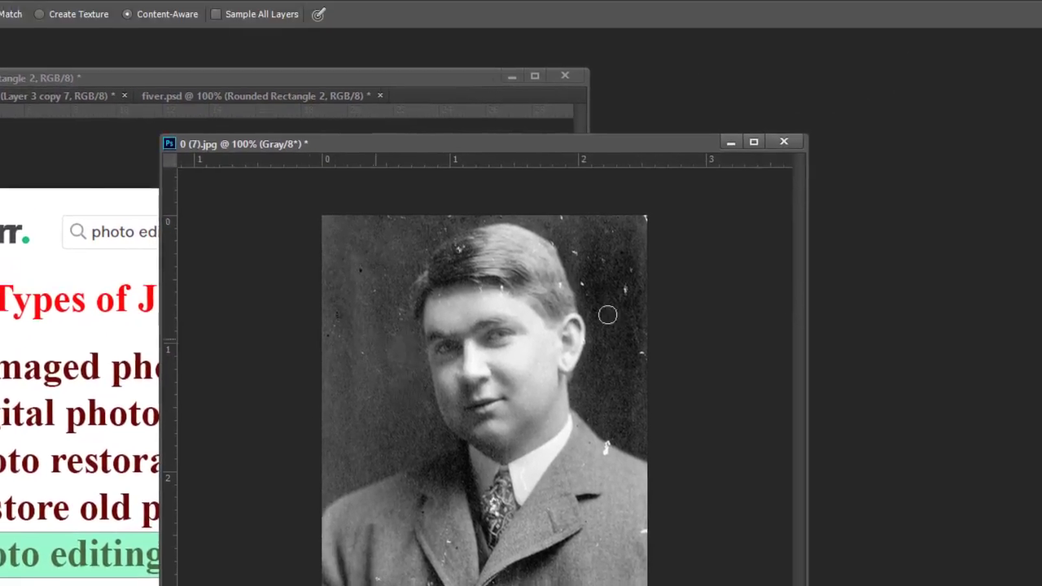
- Heal the specks in the background right of the head and the white marks on the coat's right shoulder and sleeve
left_click_drag(640, 247, 633, 264)
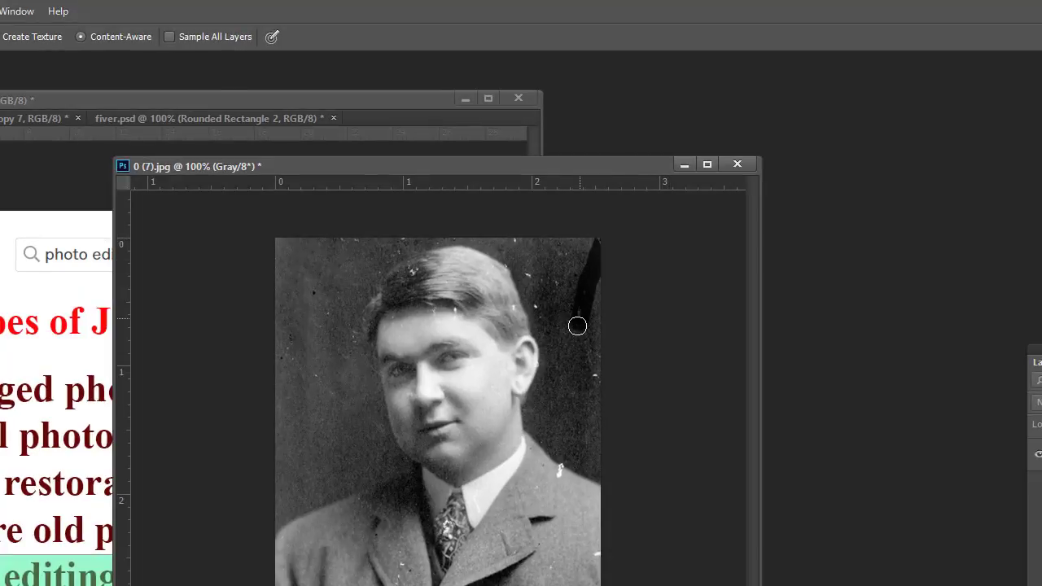
left_click_drag(588, 354, 598, 384)
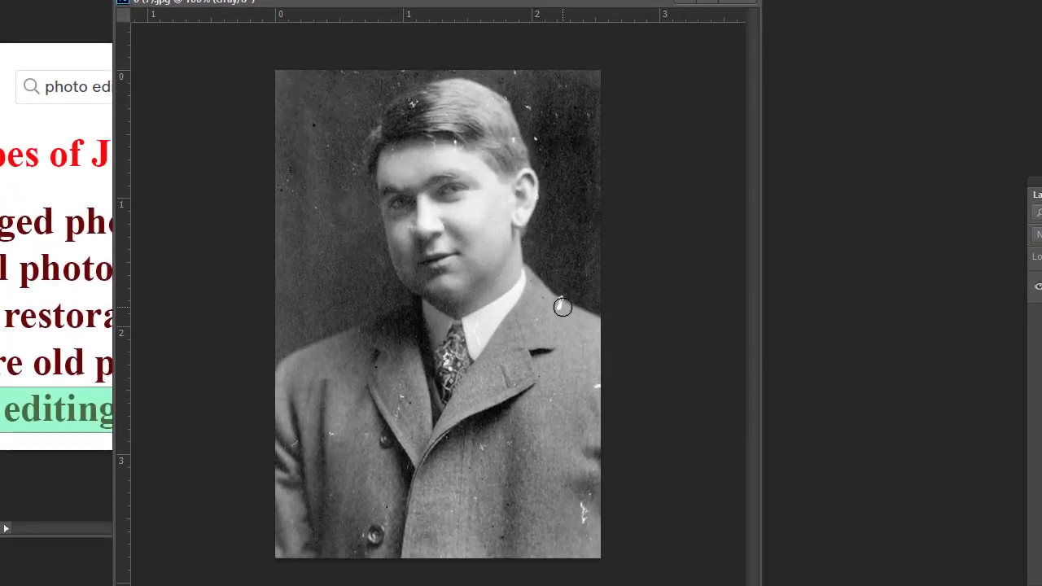
left_click(563, 301)
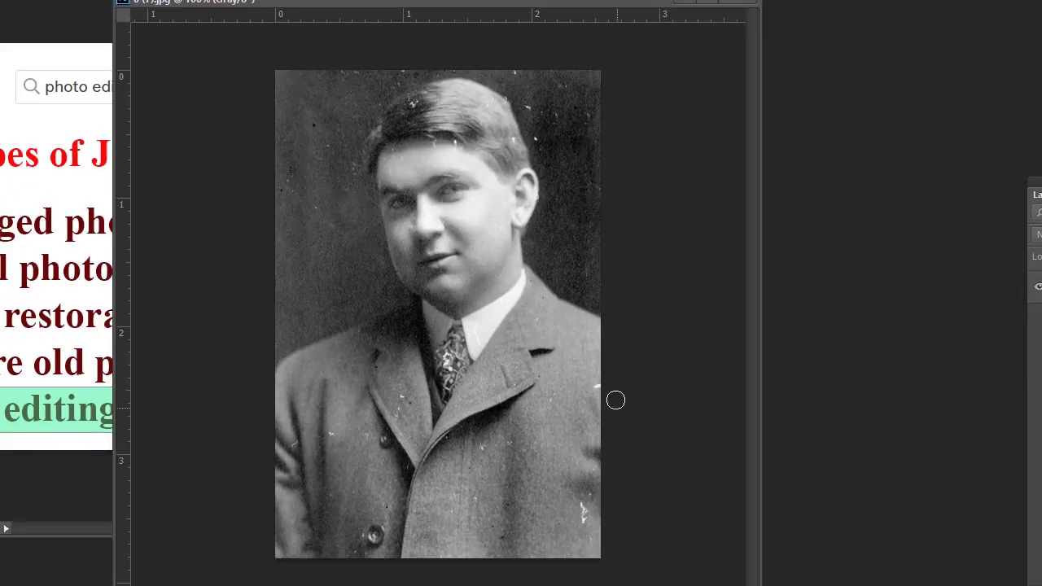
left_click_drag(574, 503, 585, 500)
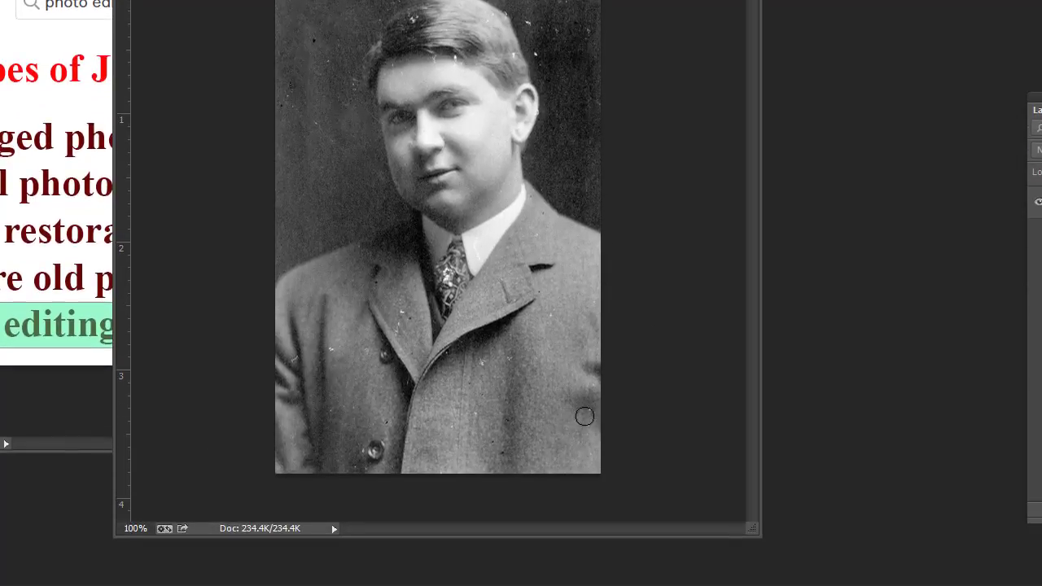
left_click_drag(585, 416, 531, 404)
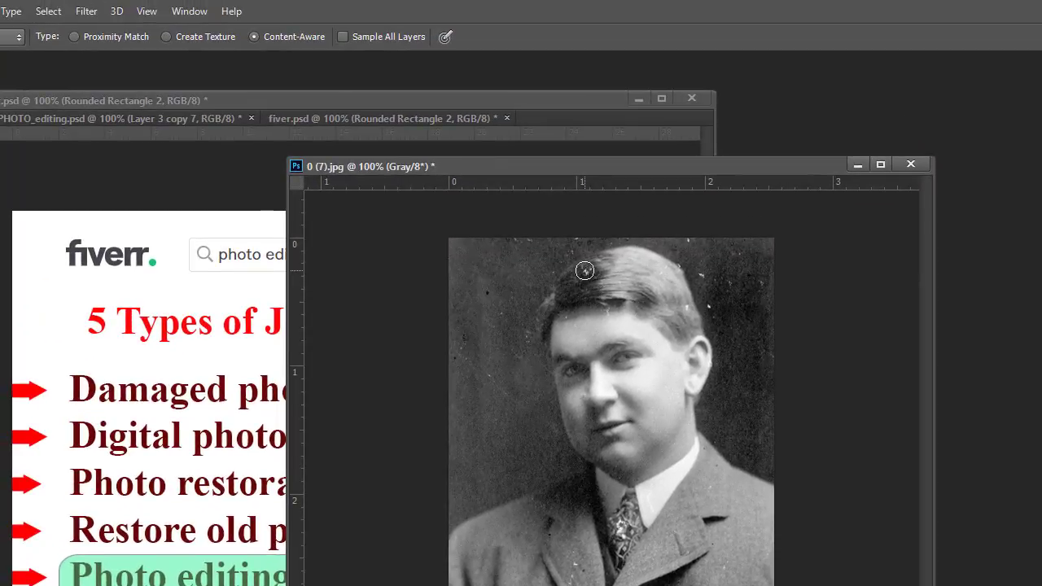
- Heal the remaining spots on the hair and hairline, the background near the head, and the left side of the coat
left_click(585, 270)
left_click(612, 311)
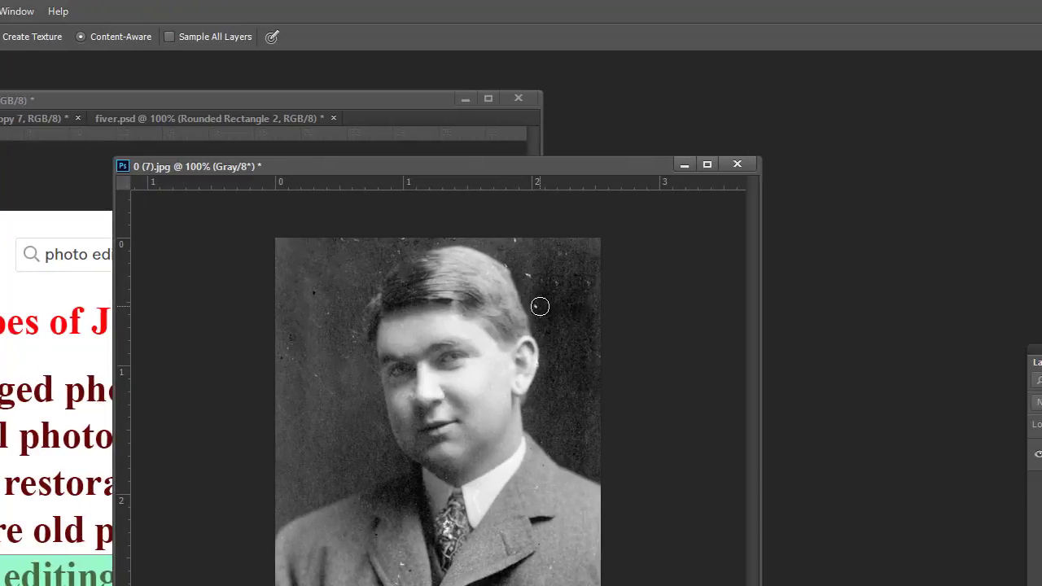
left_click_drag(713, 308, 713, 281)
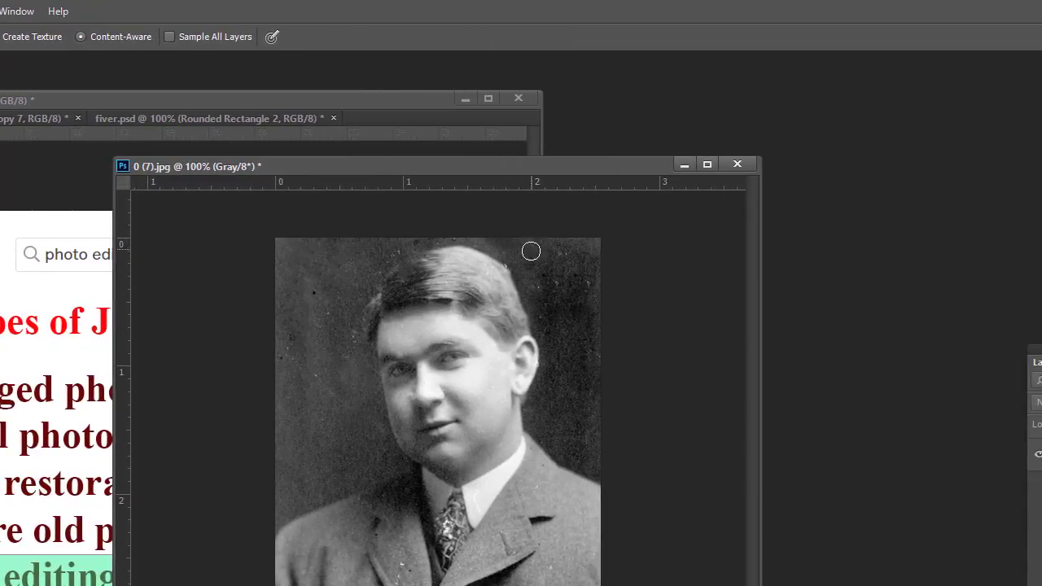
left_click_drag(703, 249, 743, 278)
left_click_drag(570, 279, 586, 280)
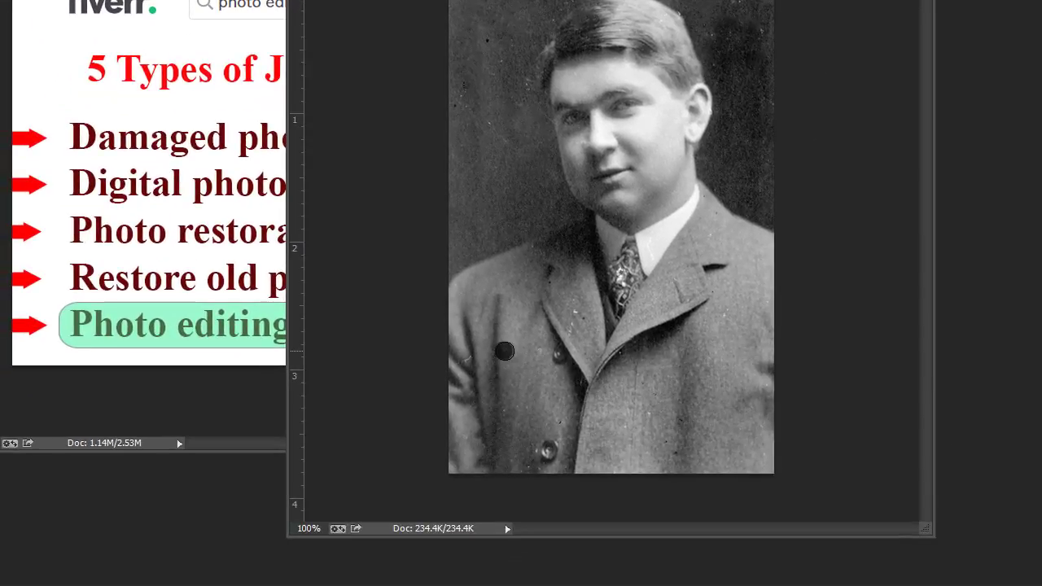
left_click(505, 351)
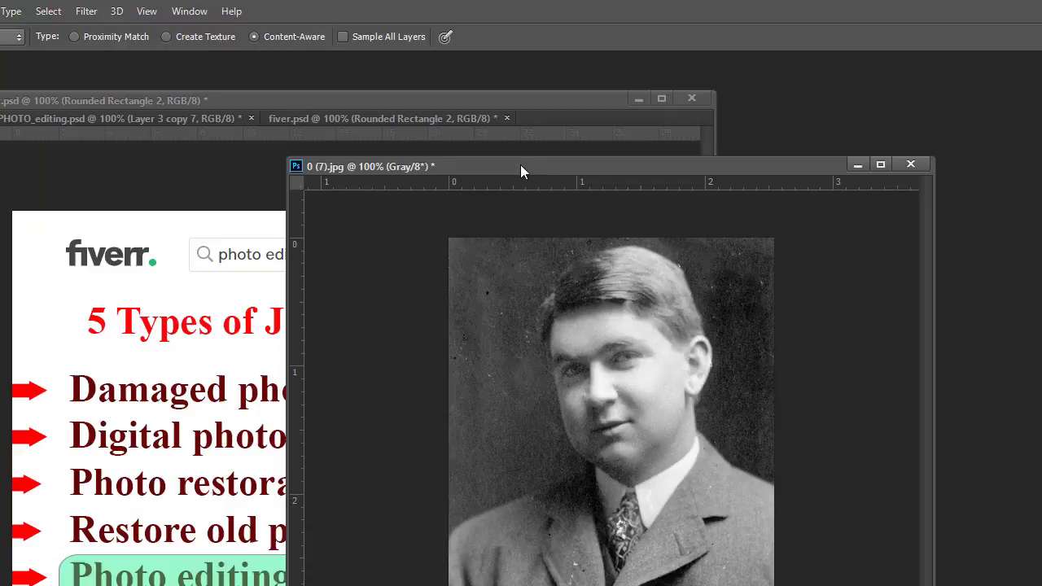
- Move the retouched portrait window beside the job list and switch to the fiver.psd document
left_click_drag(520, 164, 850, 121)
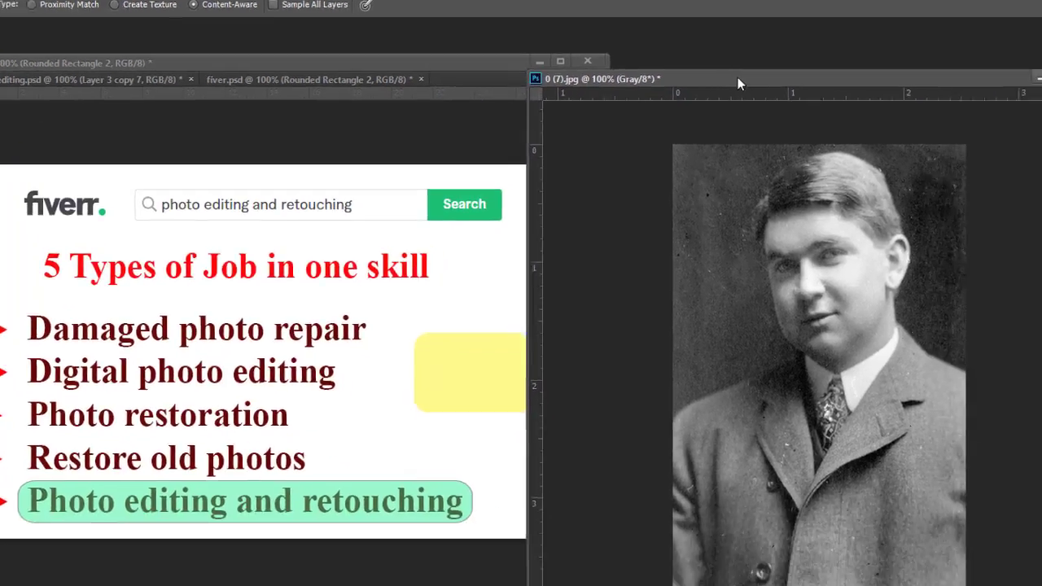
left_click_drag(738, 78, 696, 79)
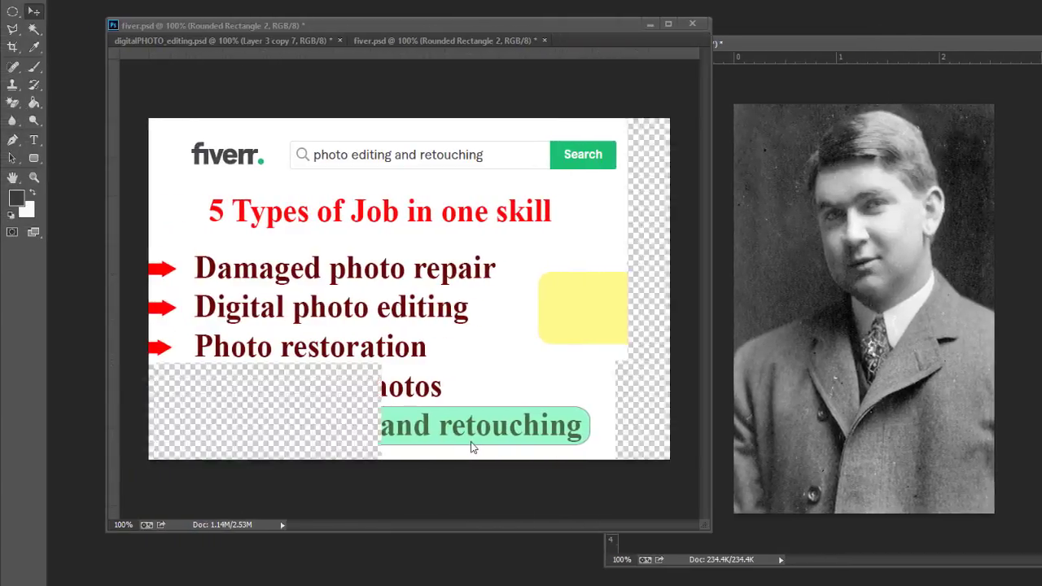
left_click(481, 355)
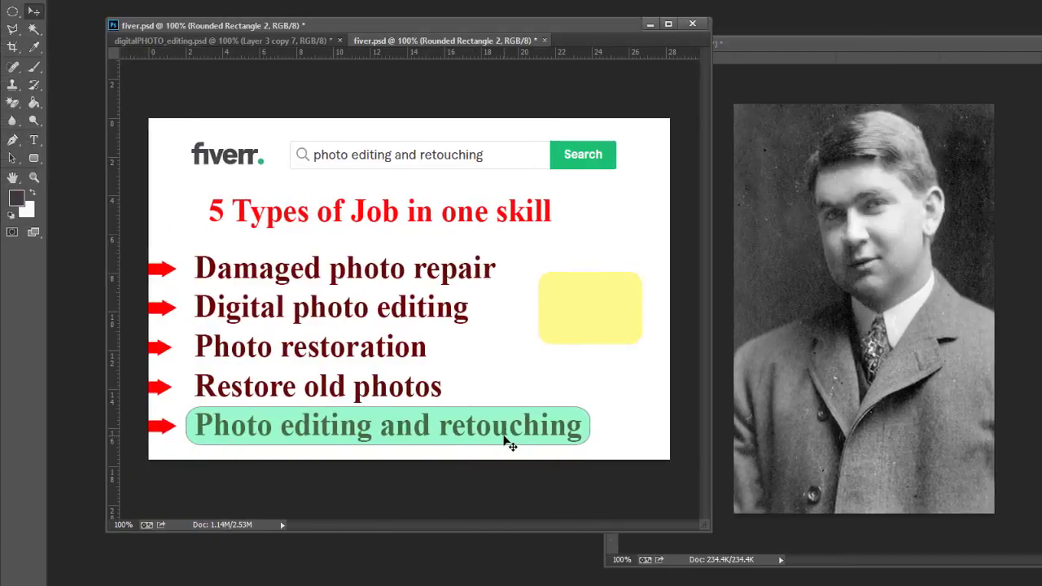
- Move the green highlight bar to Damaged photo repair and on down the list to Photo restoration
mouse_move(506, 440)
left_mouse_down()
mouse_move(513, 367)
mouse_move(480, 264)
mouse_move(479, 283)
left_mouse_up()
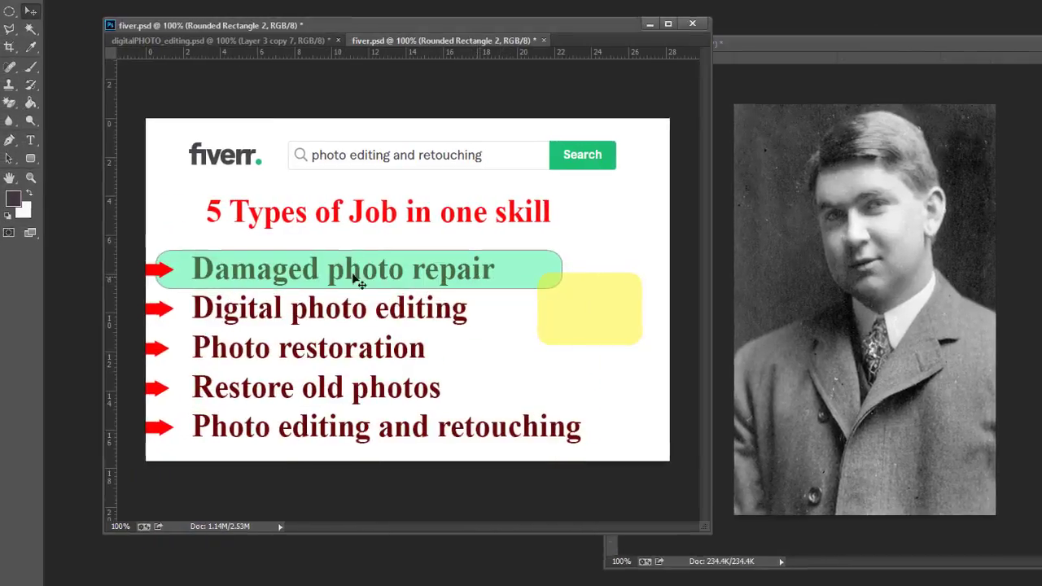
left_click(519, 279)
left_click_drag(474, 324, 409, 393)
left_click_drag(409, 309, 405, 323)
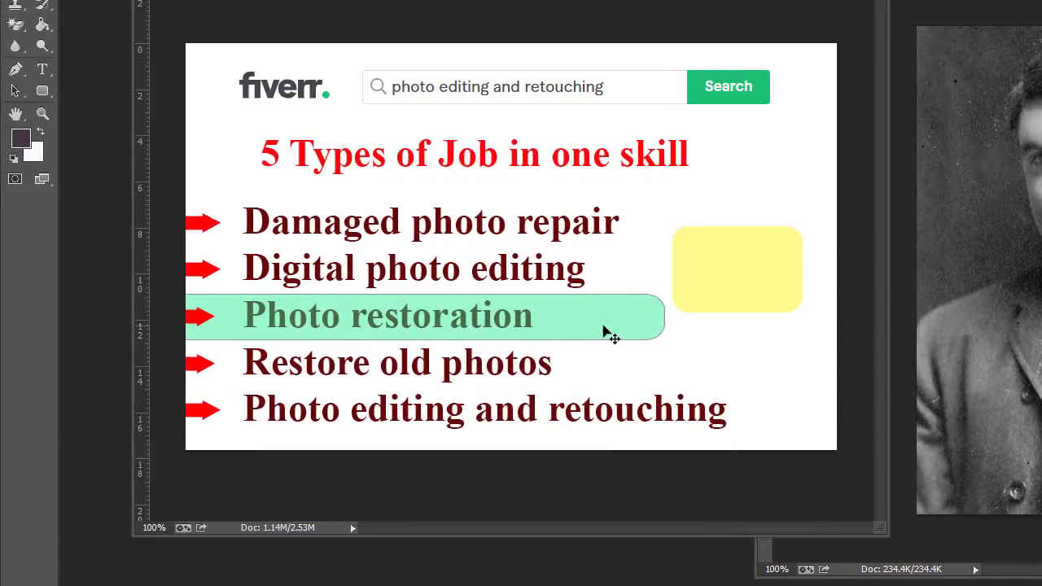
- Move the green highlight bar to Photo editing and retouching, and bring the retouched portrait window in front of the job list
mouse_move(586, 333)
left_mouse_down()
mouse_move(565, 379)
mouse_move(597, 387)
mouse_move(561, 371)
mouse_move(574, 400)
mouse_move(583, 327)
mouse_move(675, 329)
mouse_move(642, 329)
left_mouse_up()
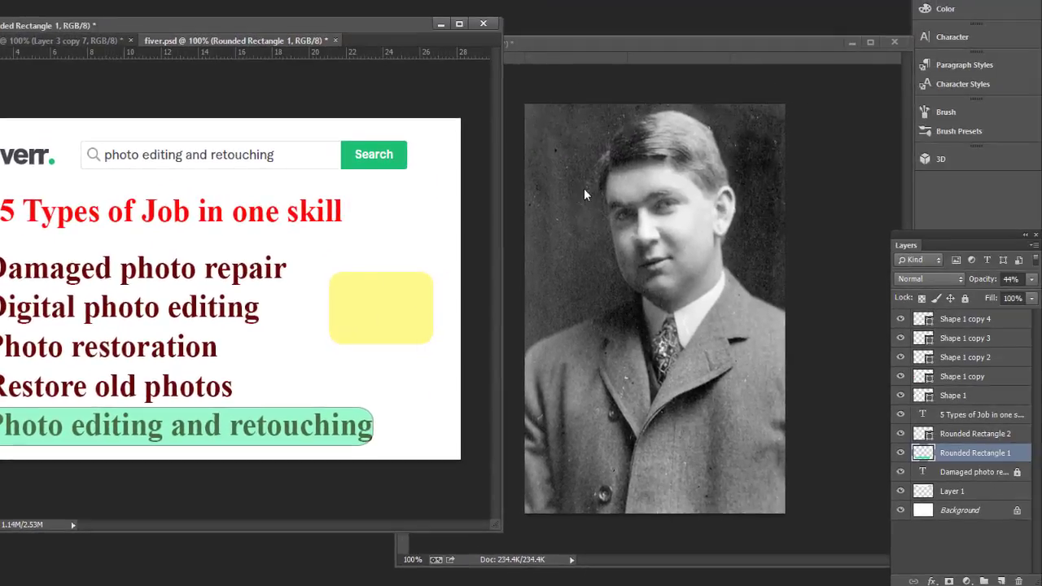
left_click(591, 228)
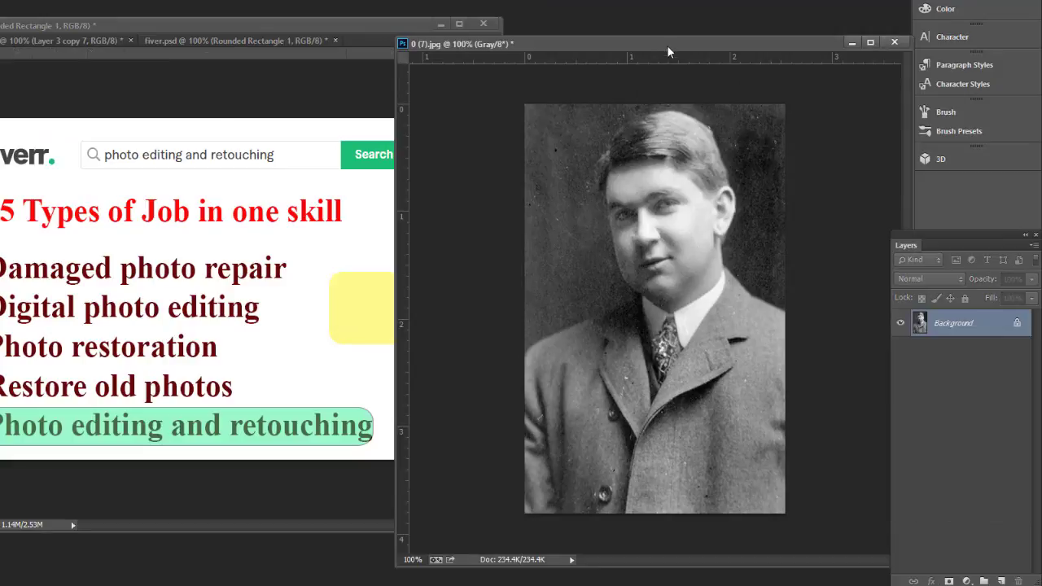
left_click_drag(666, 51, 420, 92)
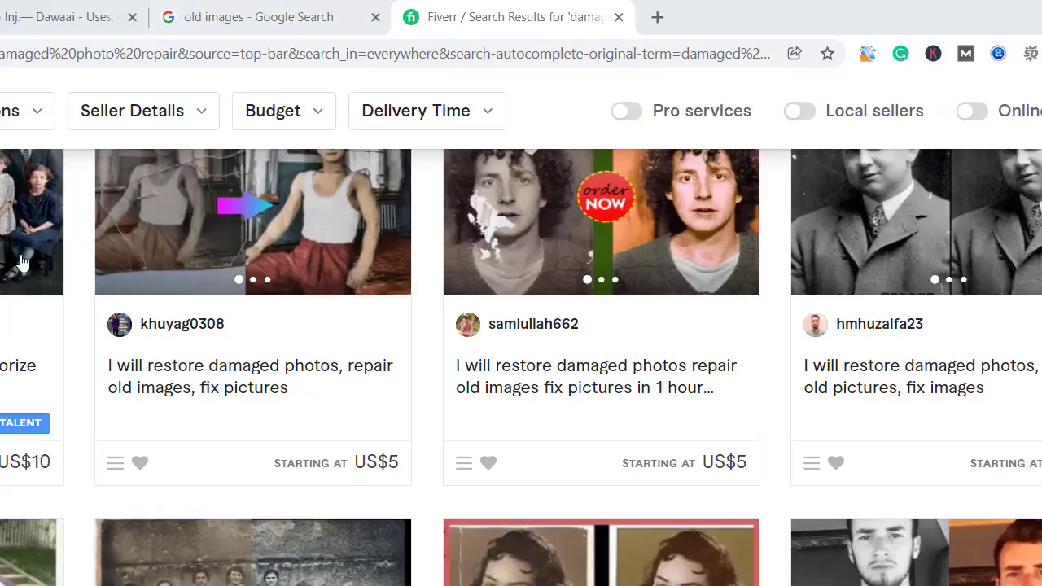
- Examine the damaged photo repair gigs on Fiverr, comparing their before-and-after samples and starting prices
scroll(154, 409, "down", 8)
scroll(173, 439, "up", 20)
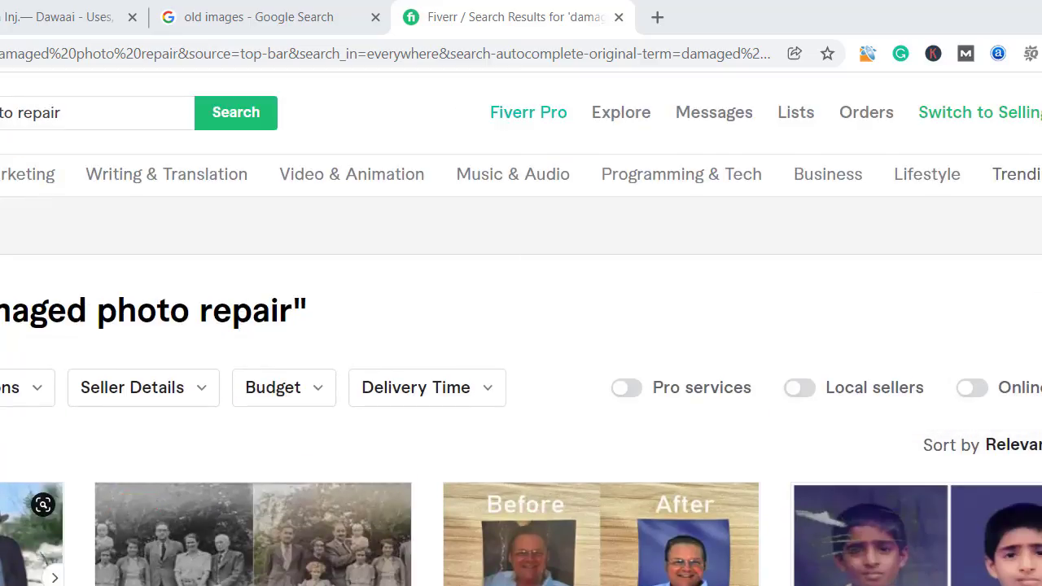
scroll(163, 570, "down", 1)
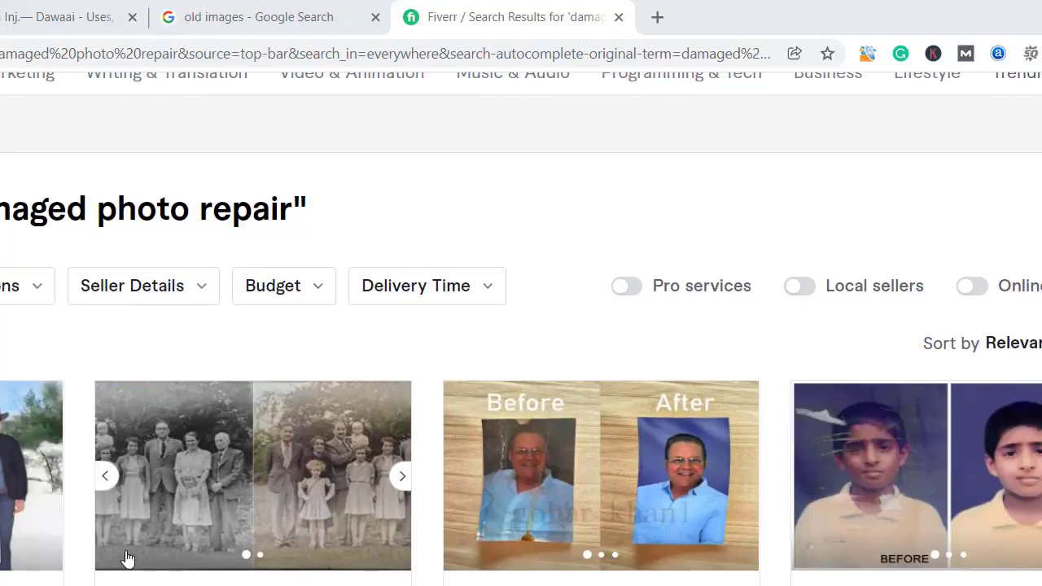
scroll(73, 533, "down", 3)
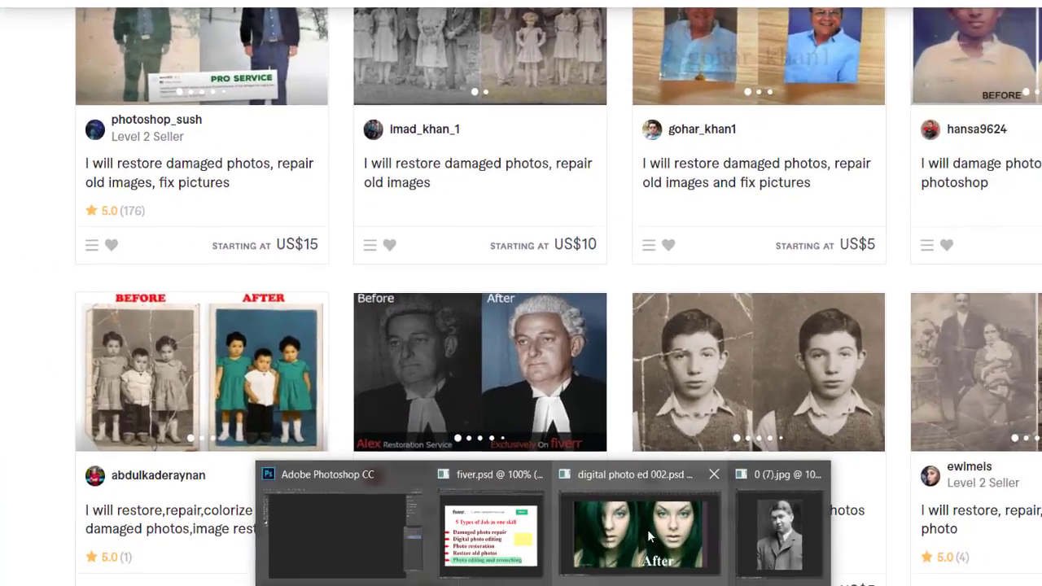
- Switch to the digital photo ed 002.psd document in Photoshop and reposition its window to show the before-and-after face comparison
left_click(647, 529)
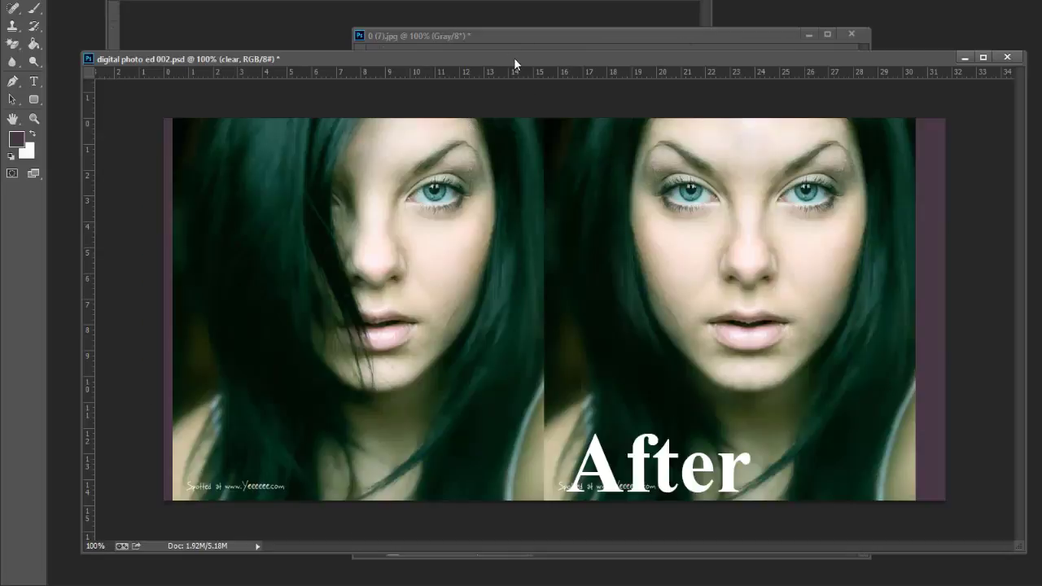
left_click_drag(523, 54, 519, 21)
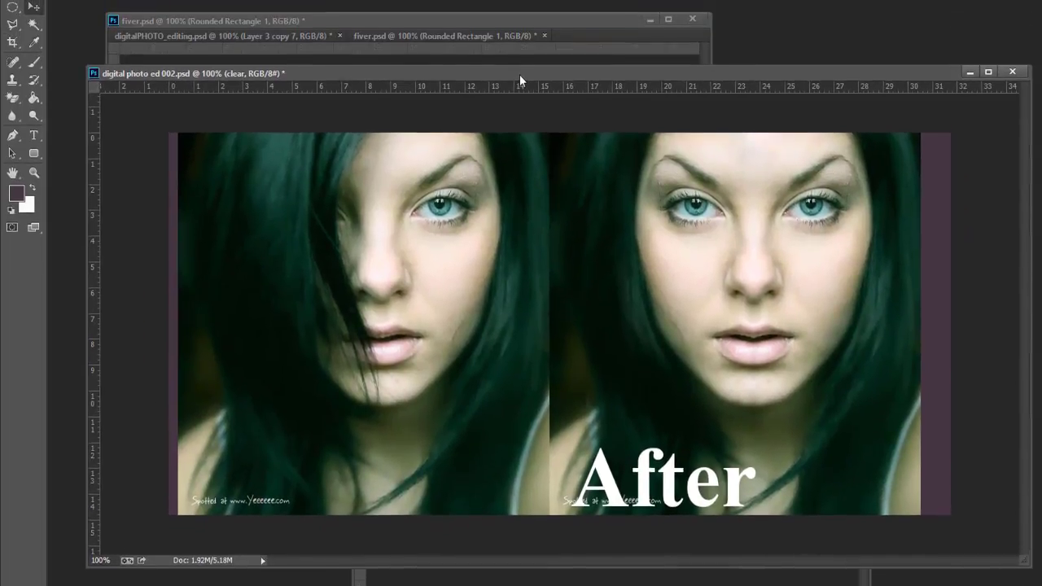